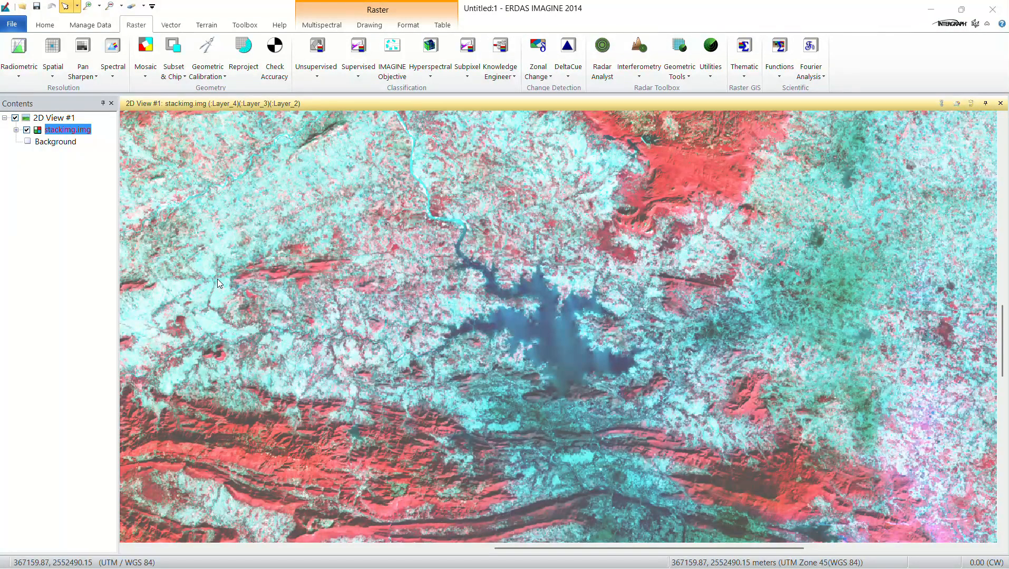
Step: Examine the stackimg.img false-colour composite at full extent and close up around the central reservoir
scroll(465, 263, "down", 3)
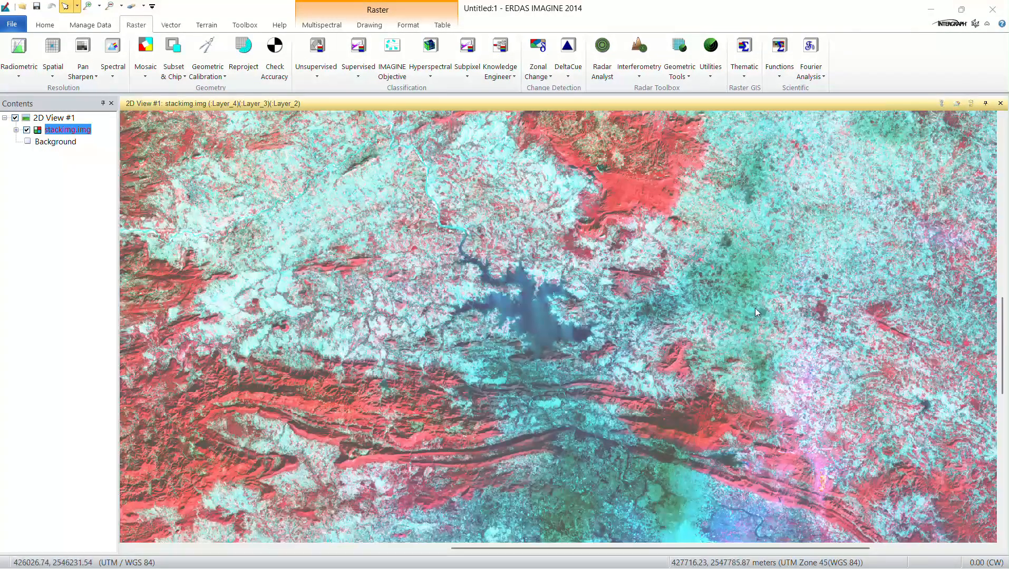
left_click(66, 131)
scroll(608, 281, "down", 2)
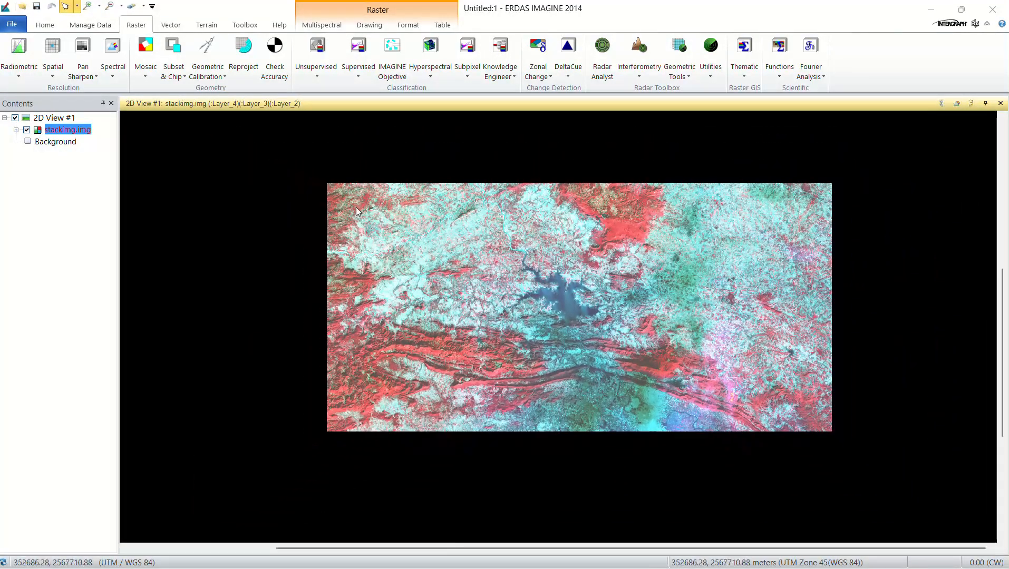
scroll(355, 207, "down", 2)
scroll(306, 221, "up", 1)
scroll(535, 215, "up", 3)
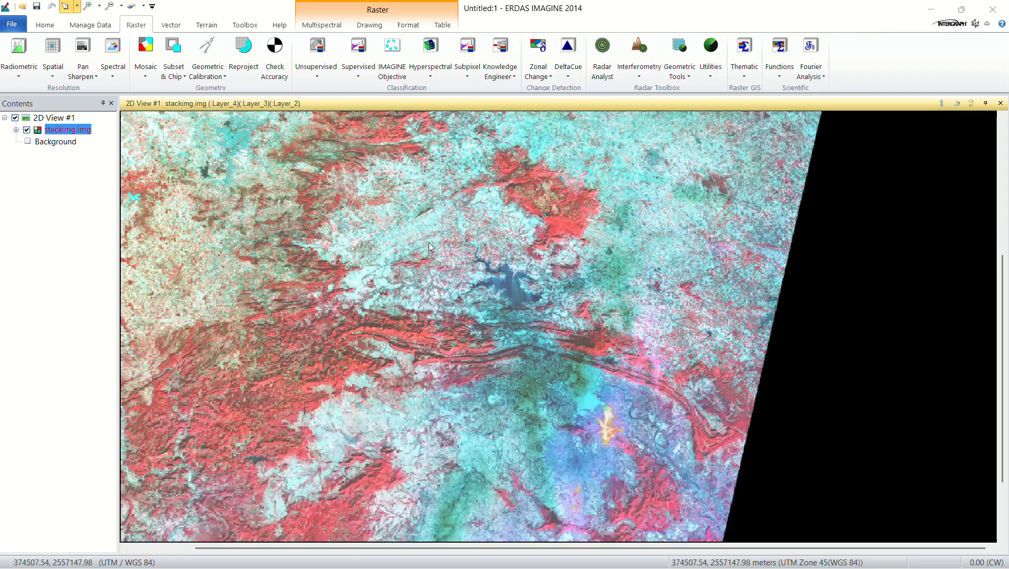
scroll(396, 244, "up", 2)
scroll(589, 237, "up", 1)
scroll(438, 326, "up", 2)
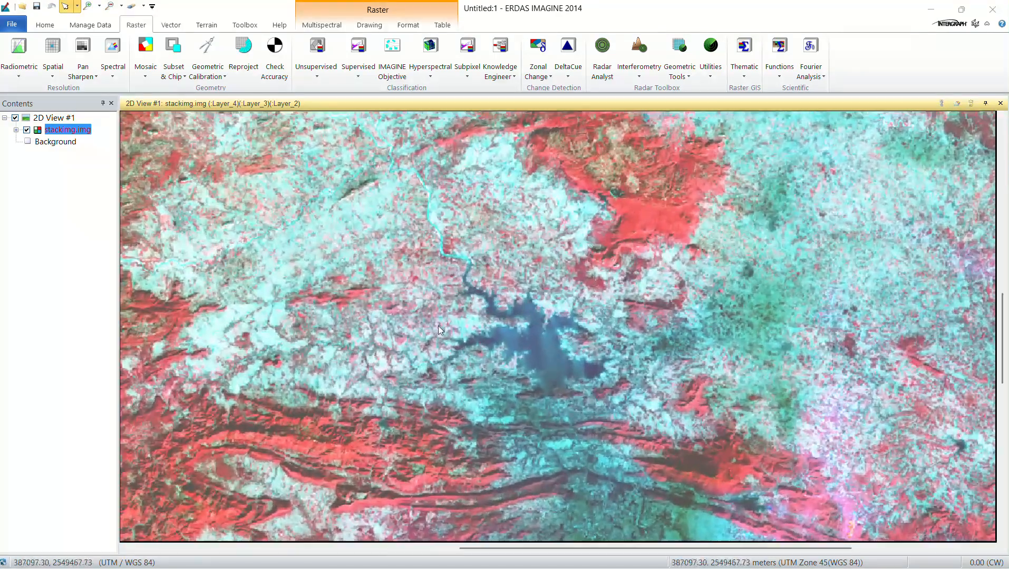
scroll(364, 325, "up", 1)
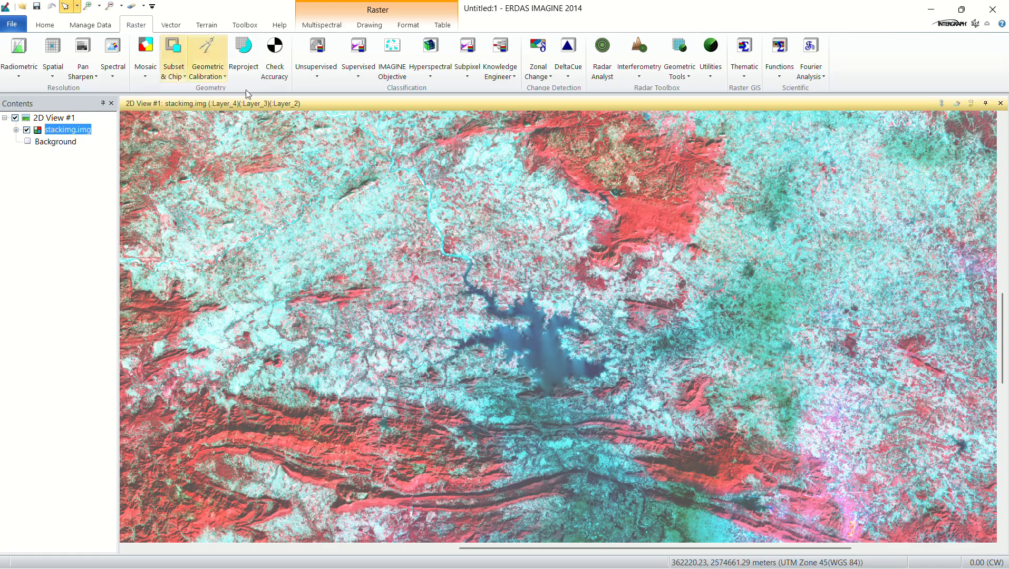
Step: Open the Indices tool for unsupervised classification and choose stackimg.img as its input file
left_click(319, 78)
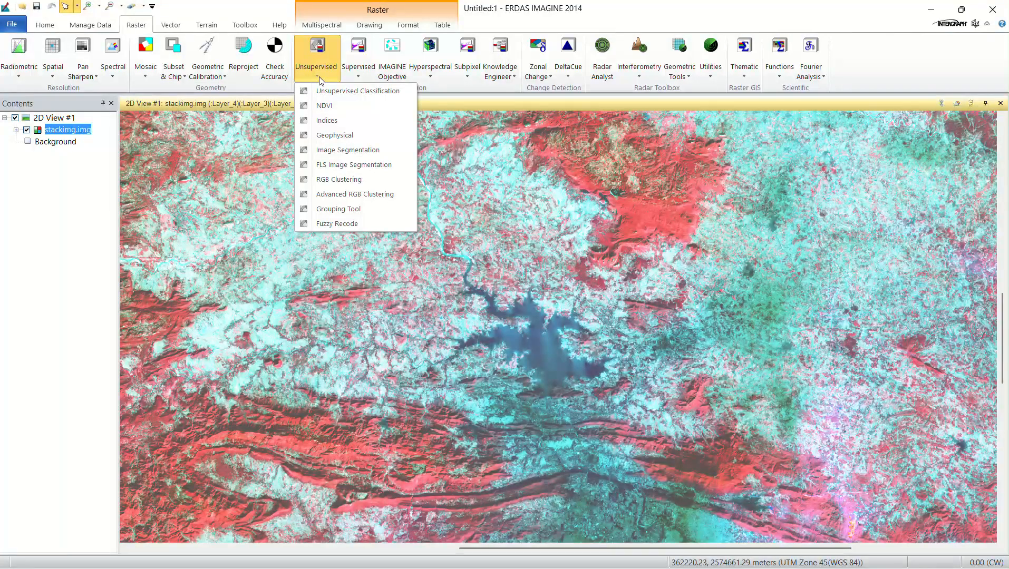
left_click(325, 120)
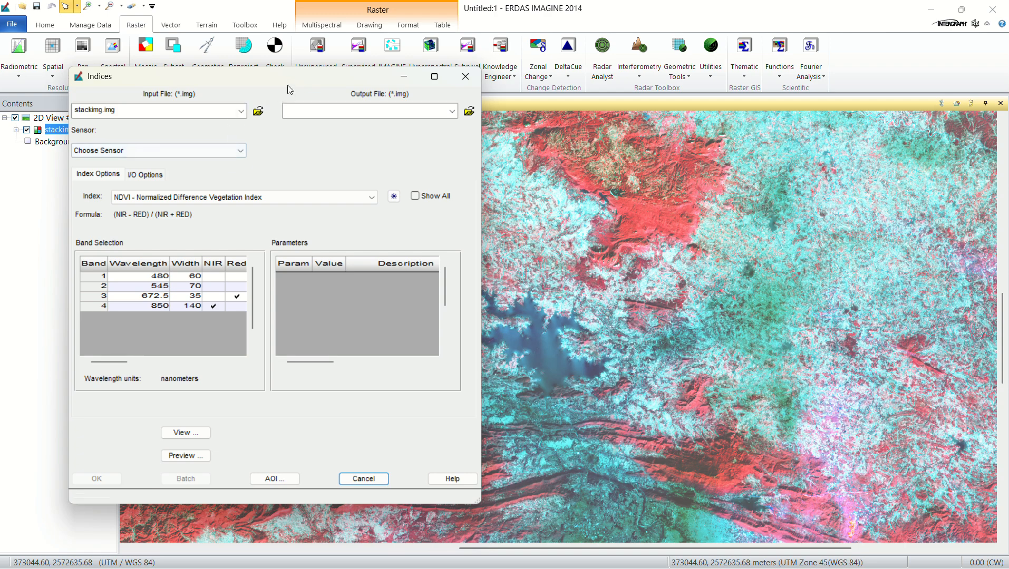
left_click_drag(289, 78, 366, 65)
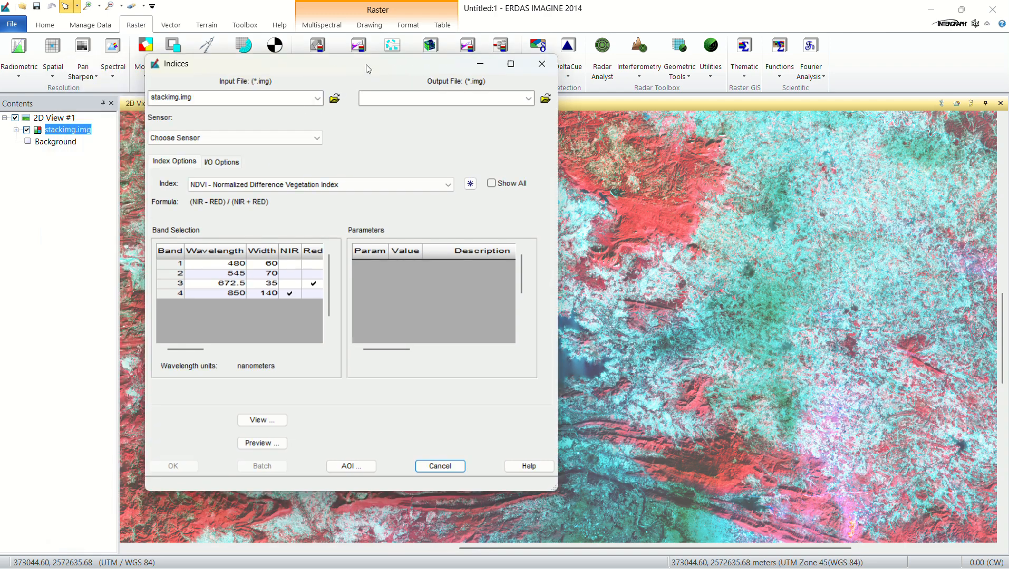
left_click(334, 98)
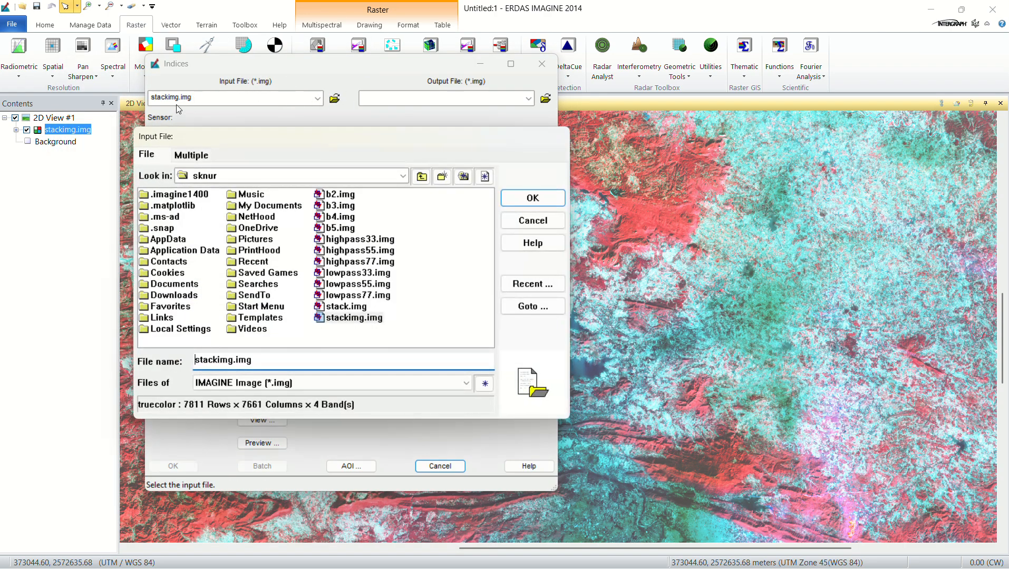
left_click(351, 318)
left_click(545, 197)
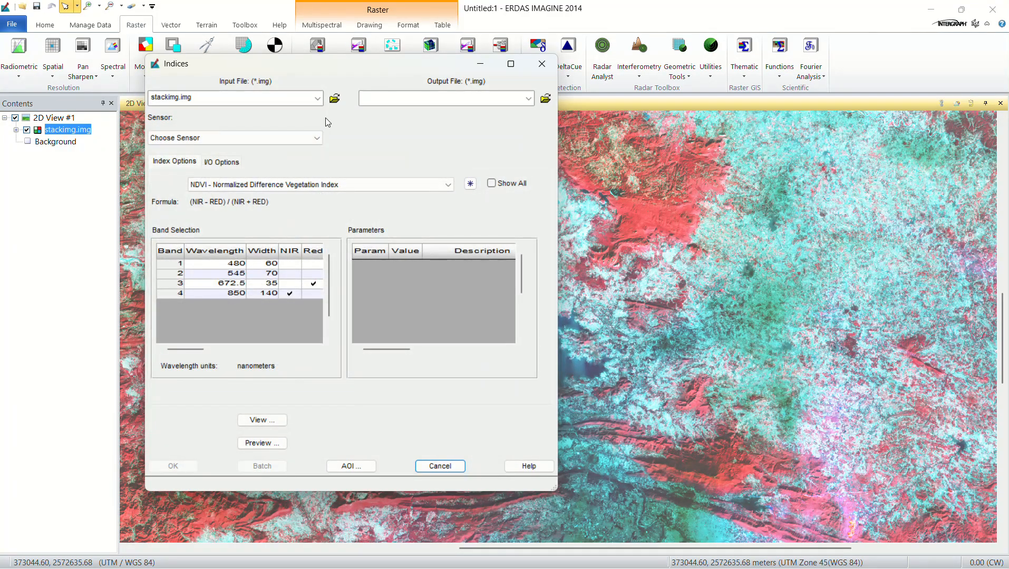
Step: Name the output file of the index calculation ndvioperation in the user folder
left_click(546, 99)
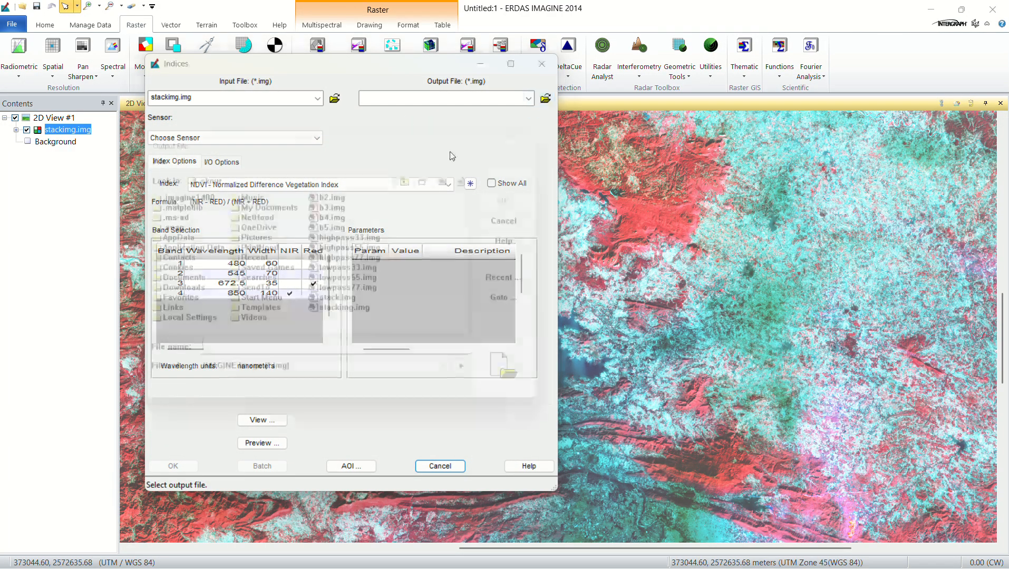
left_click_drag(303, 129, 368, 121)
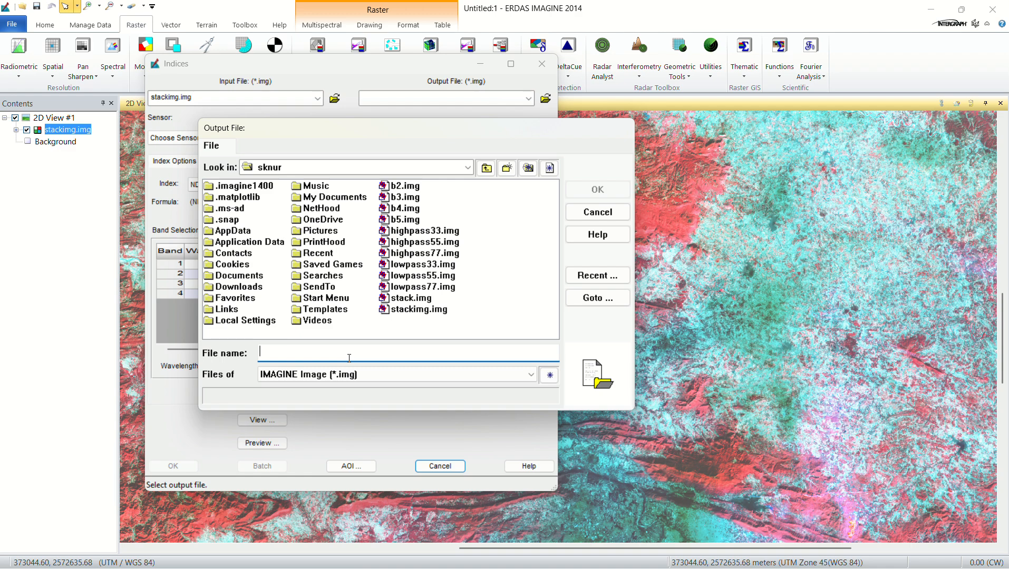
type("ndvi")
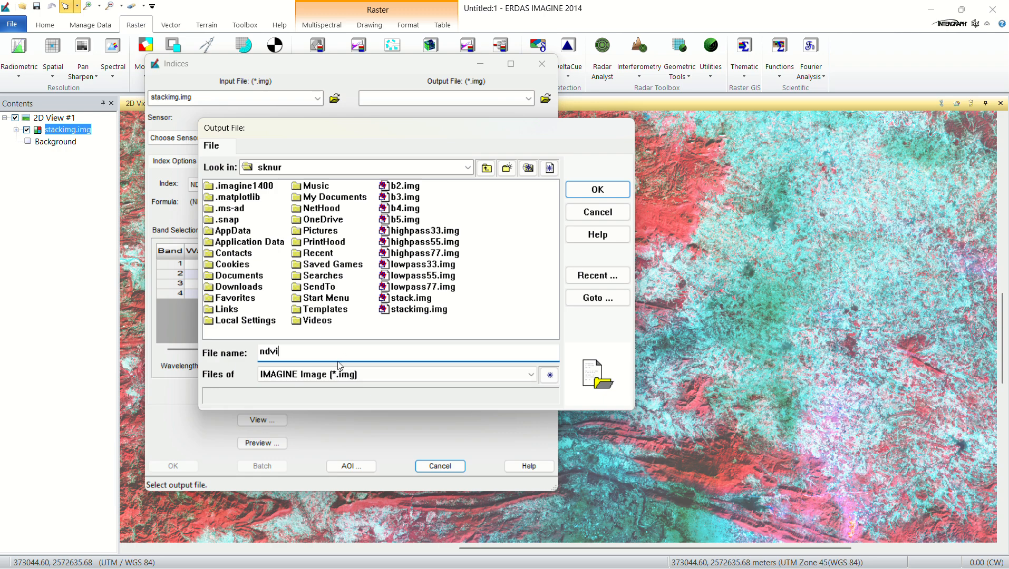
type("operation")
left_click(595, 191)
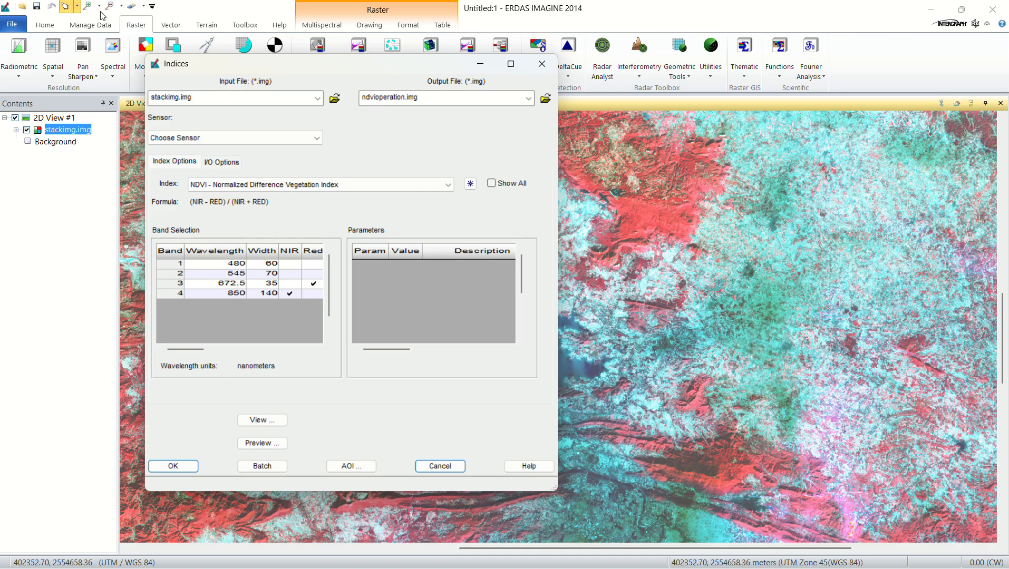
Step: Review the sensor choice and the NDVI index settings for stackimg.img, and close the Indices setup
left_click(208, 141)
left_click(210, 142)
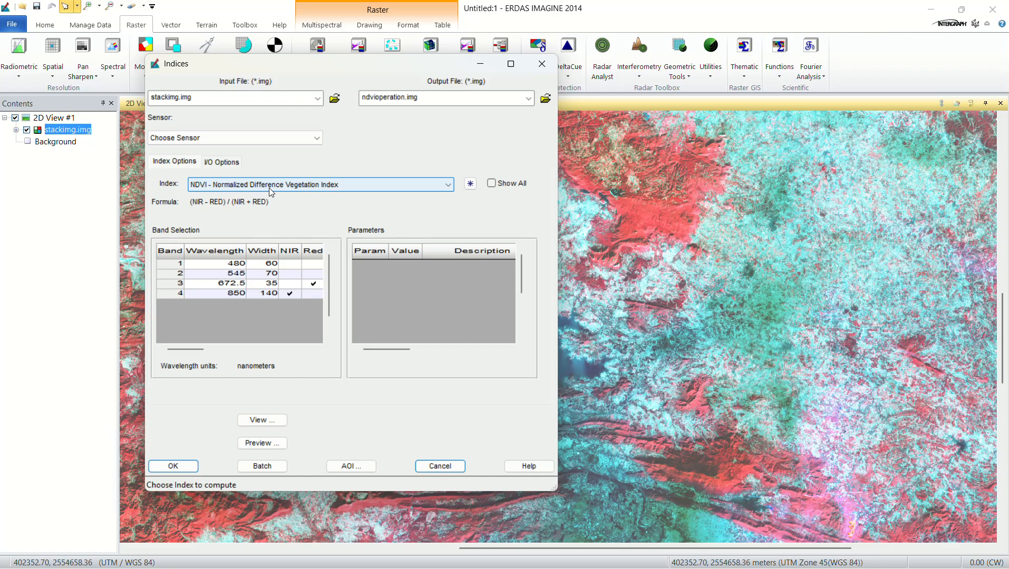
left_click_drag(356, 65, 441, 63)
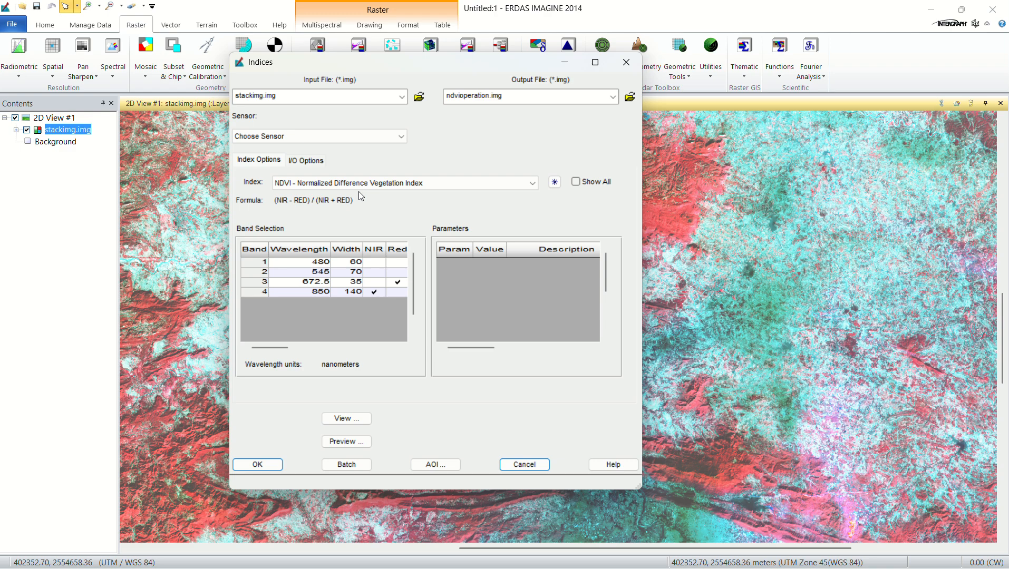
left_click_drag(456, 71, 553, 78)
left_click(376, 477)
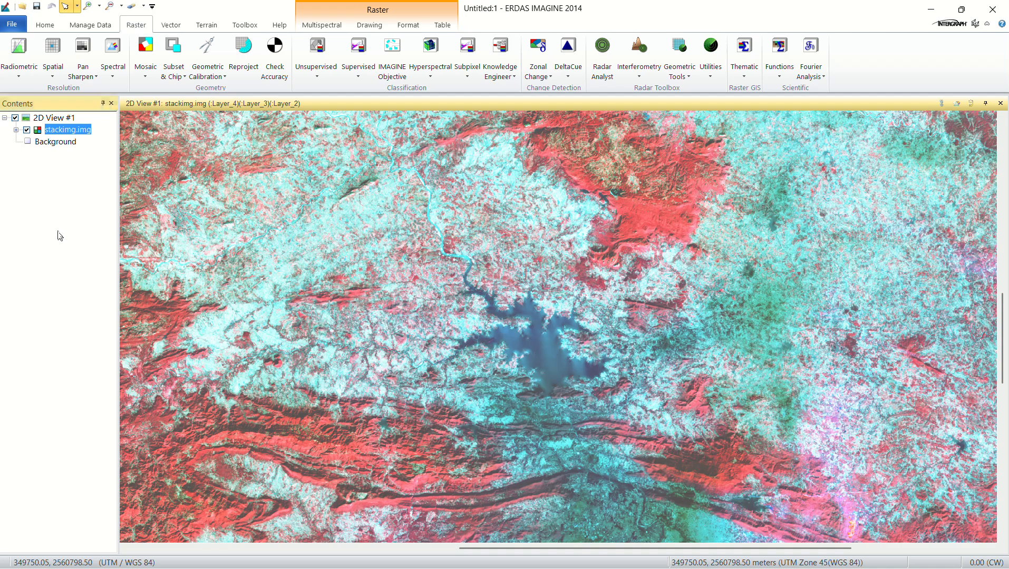
Step: Add the single-band images b2.img, b3.img, b4.img and b5.img from the user folder on drive C to the 2D view
right_click(295, 223)
left_click(348, 137)
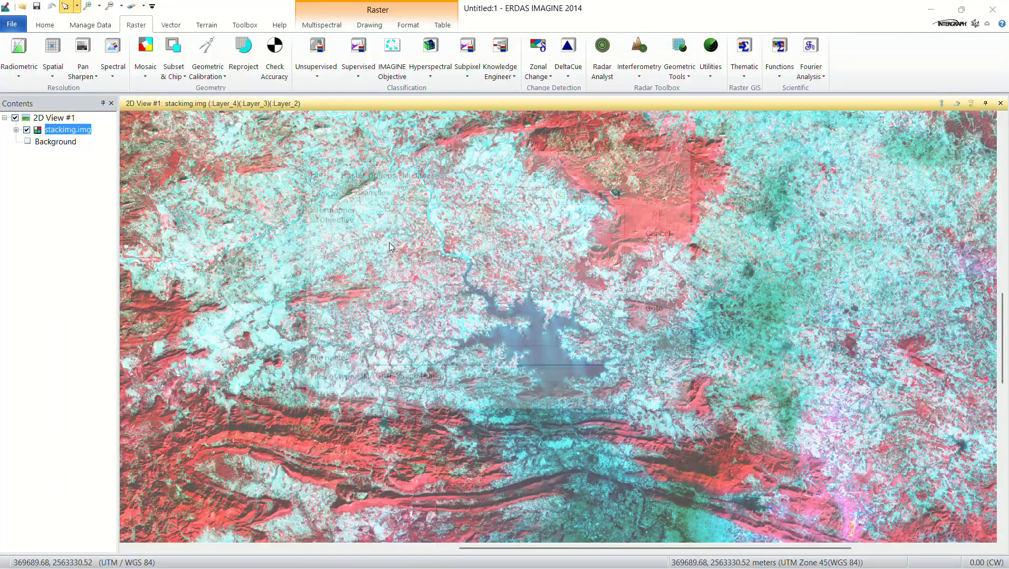
left_click(383, 183)
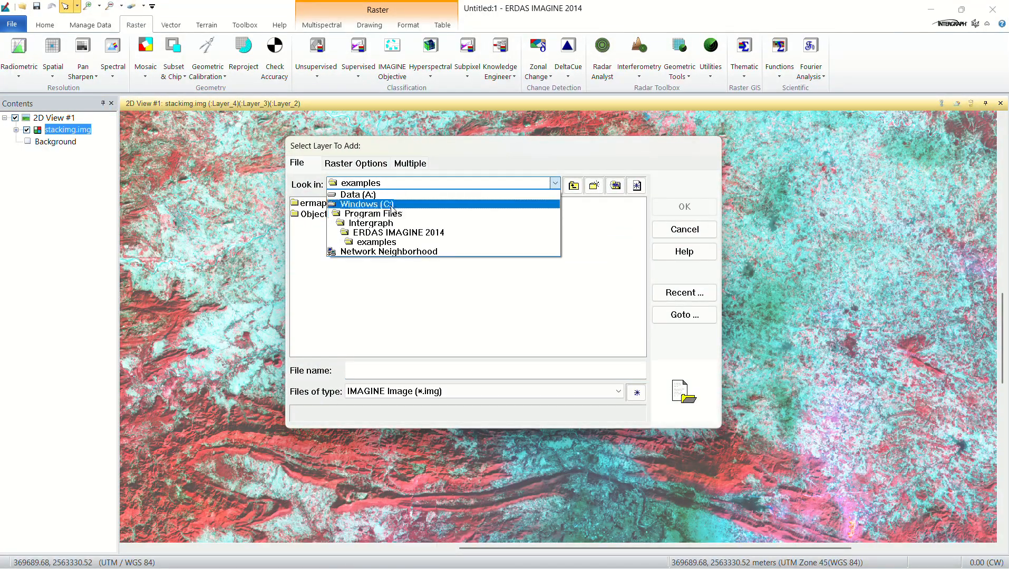
left_click(392, 206)
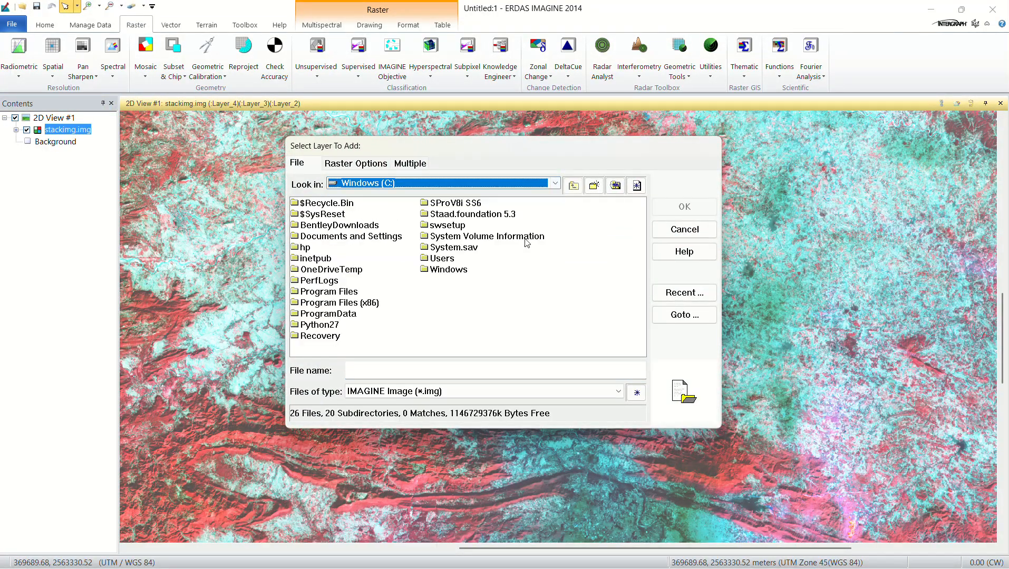
double_click(447, 264)
double_click(320, 247)
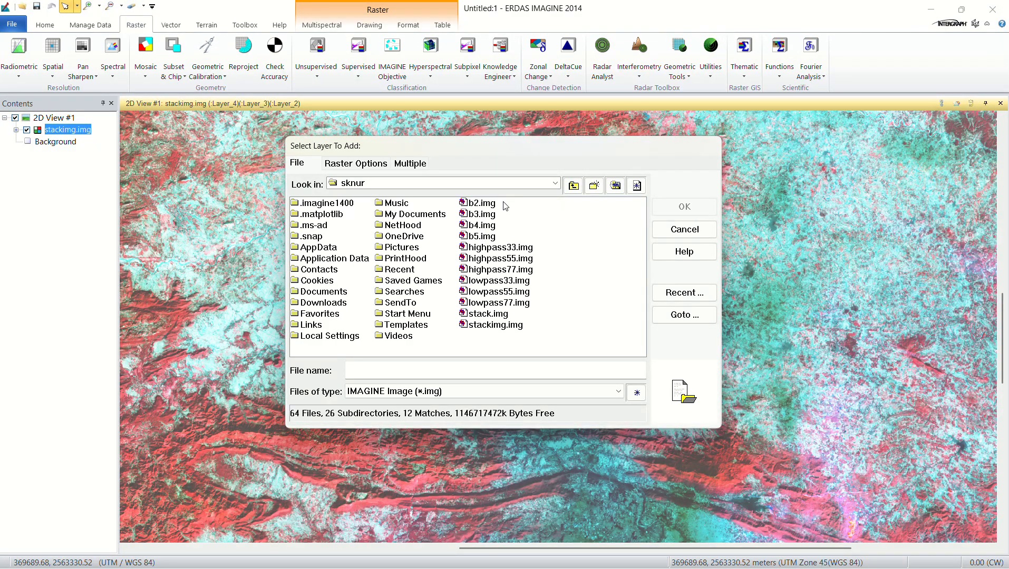
left_click_drag(505, 205, 478, 237)
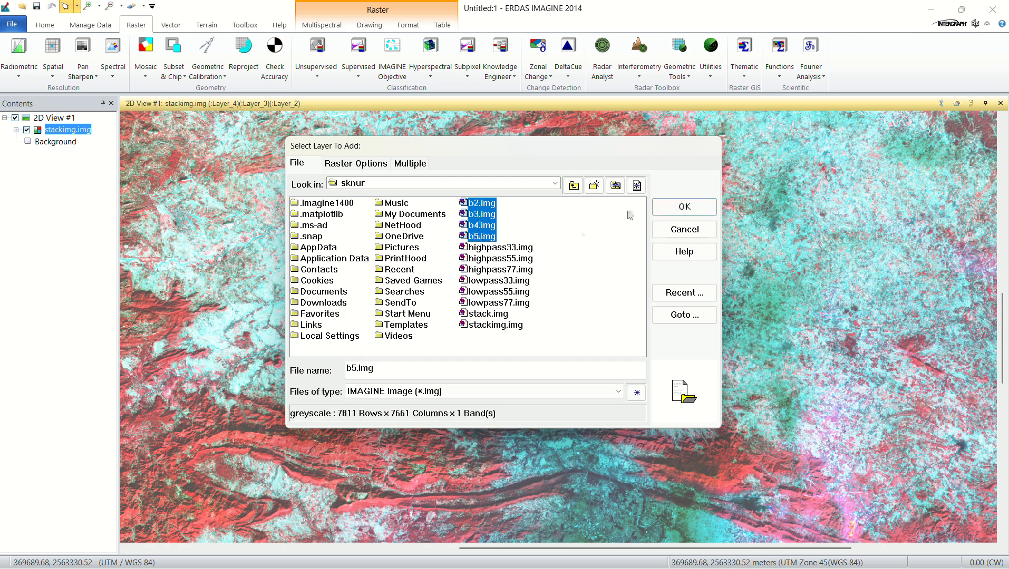
left_click(658, 208)
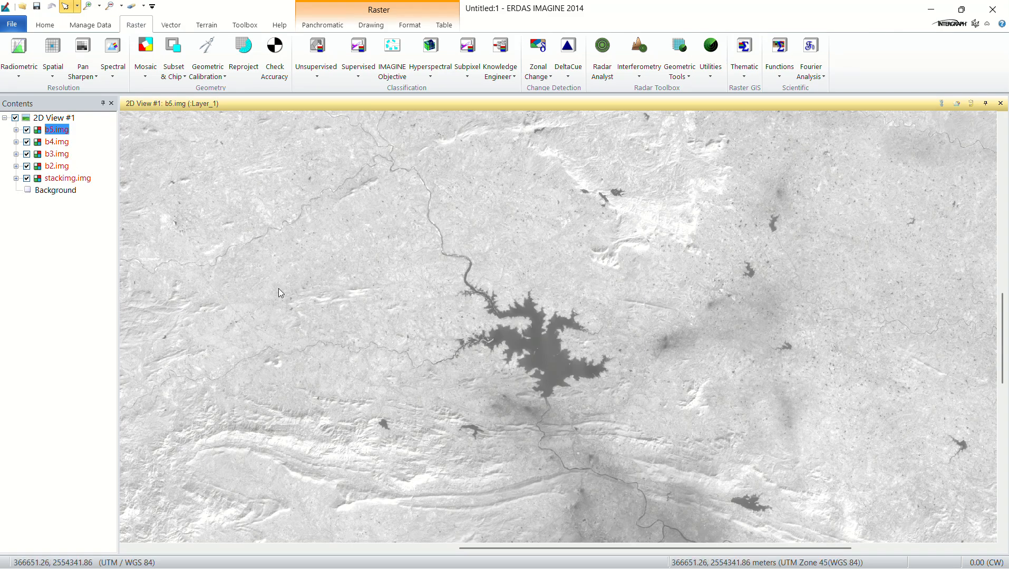
scroll(543, 375, "up", 1)
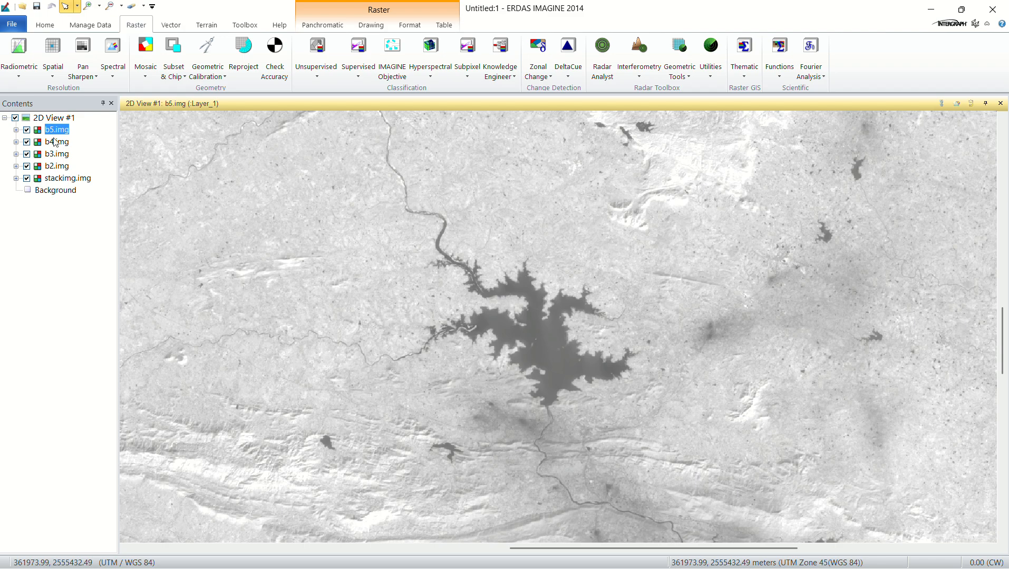
scroll(289, 302, "down", 2)
scroll(462, 283, "up", 2)
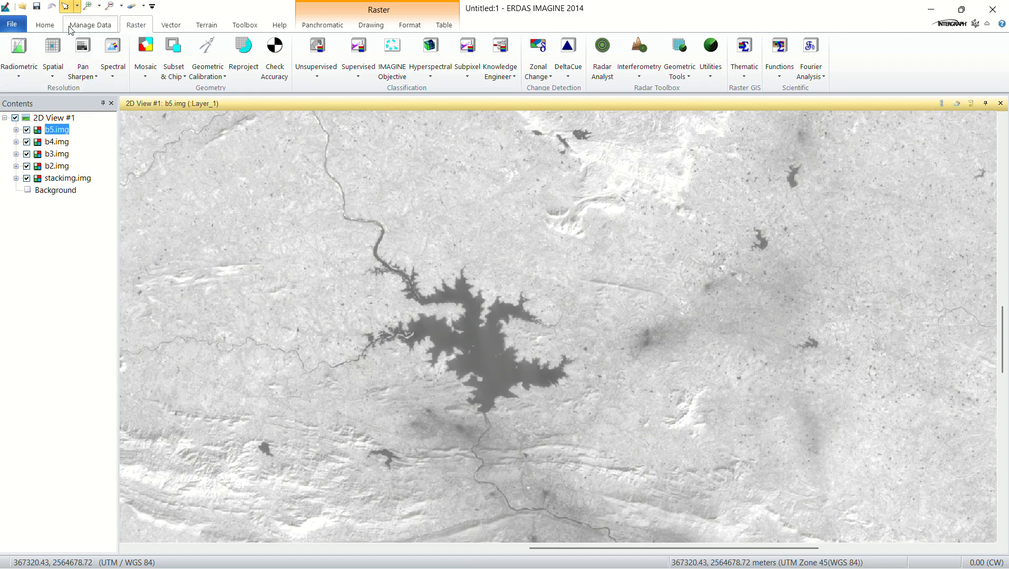
left_click(55, 74)
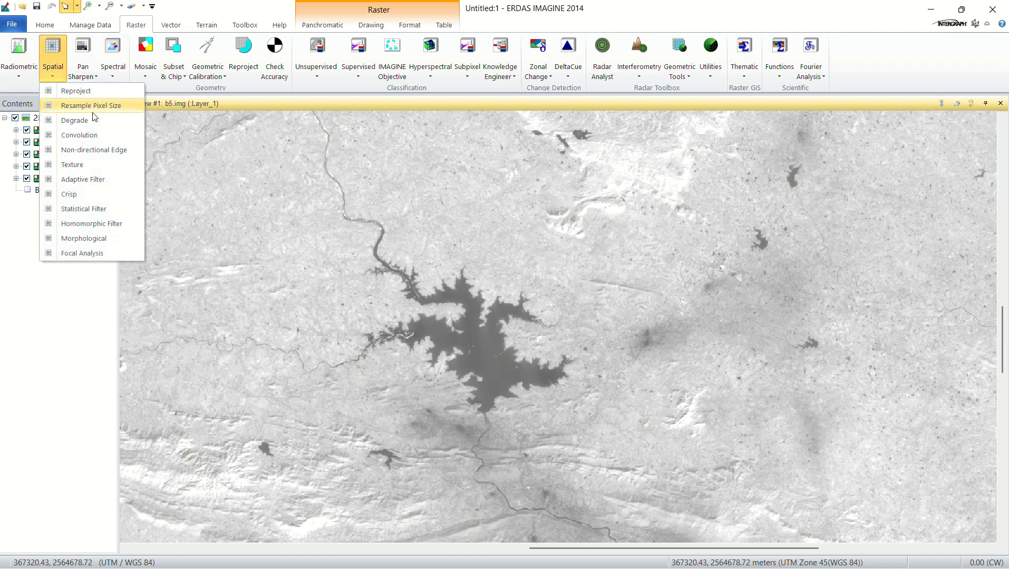
left_click(189, 132)
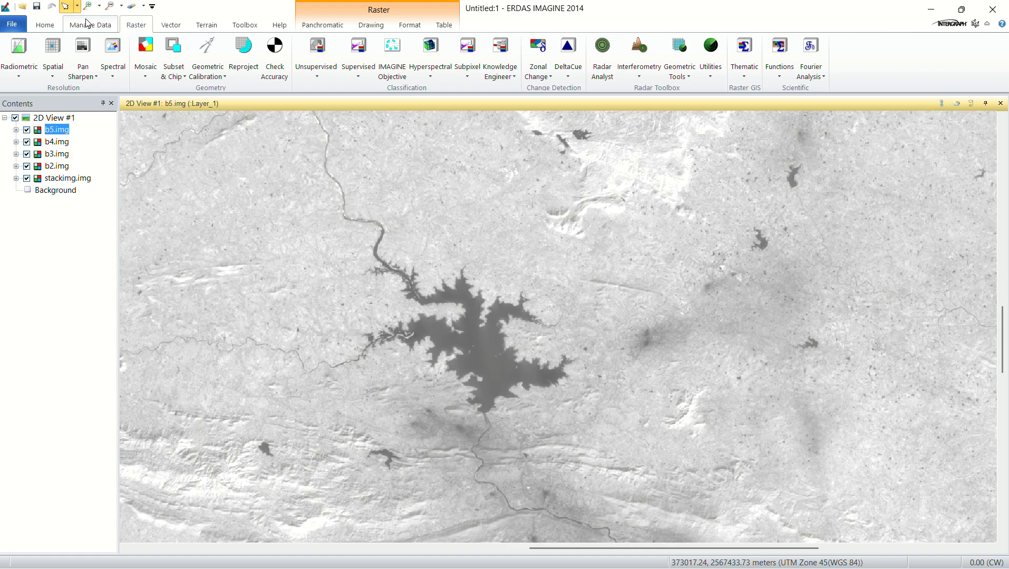
Step: Start a layer stack and add layer 1 of b2.img as its first input band
left_click(102, 77)
left_click(120, 94)
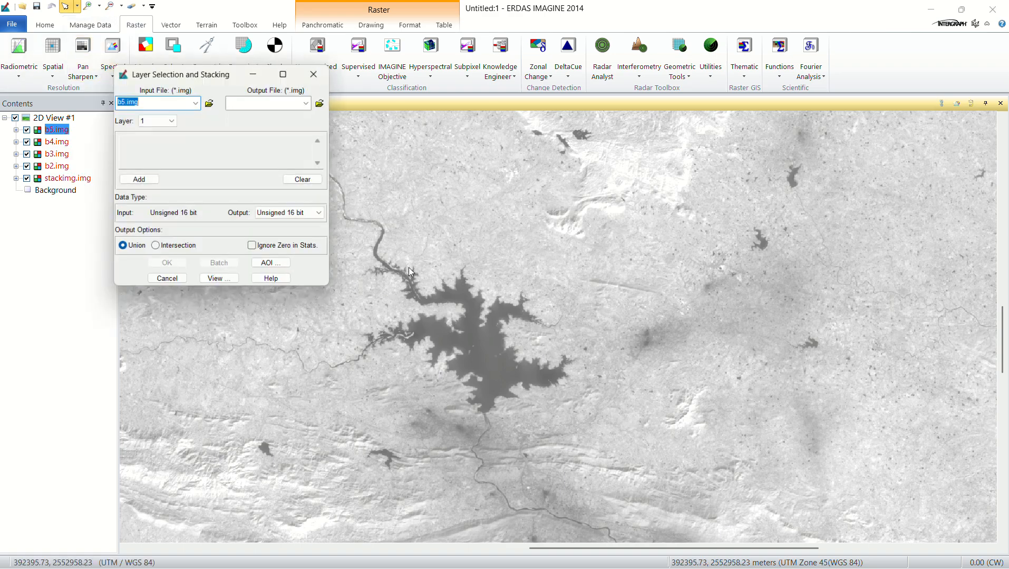
left_click_drag(211, 79, 283, 83)
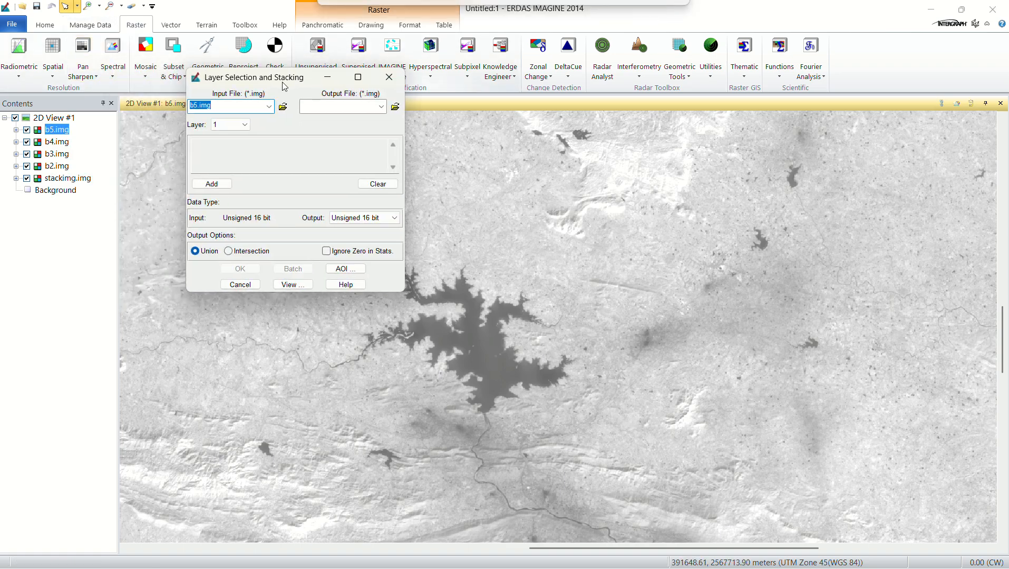
left_click(283, 107)
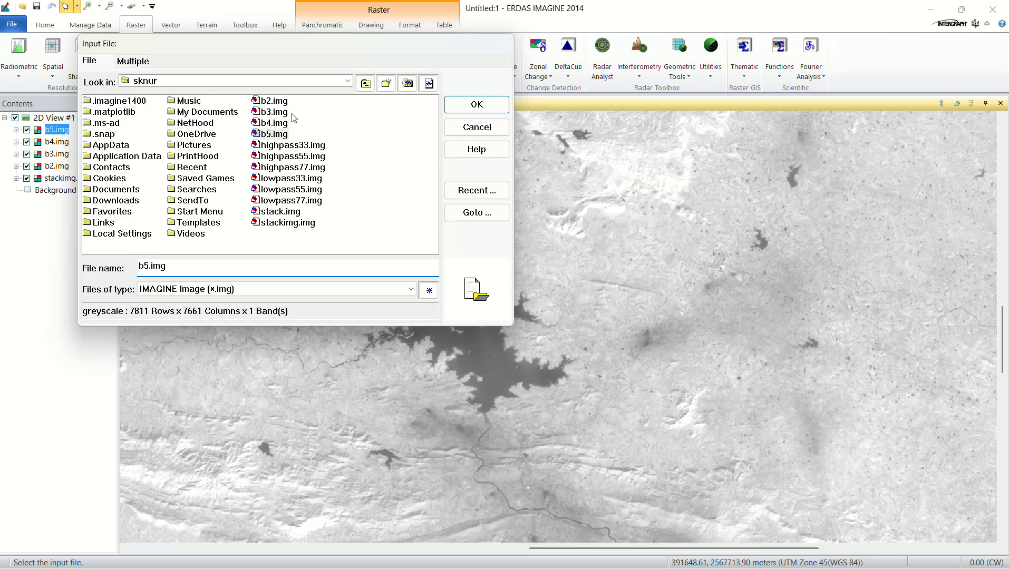
left_click(276, 102)
left_click(469, 108)
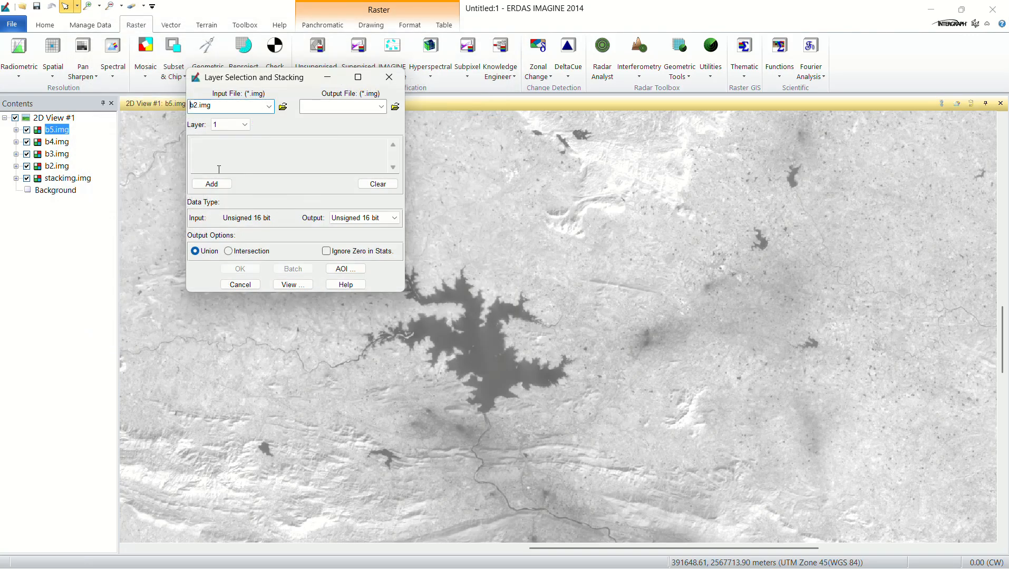
left_click(215, 185)
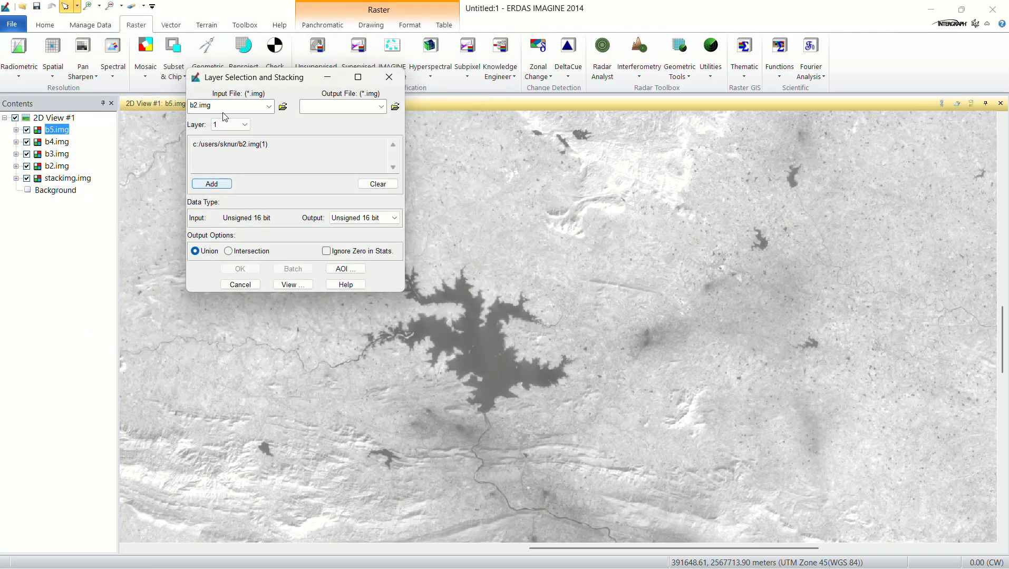
mouse_move(240, 145)
left_mouse_down()
mouse_move(264, 145)
mouse_move(246, 147)
left_mouse_up()
left_click(241, 154)
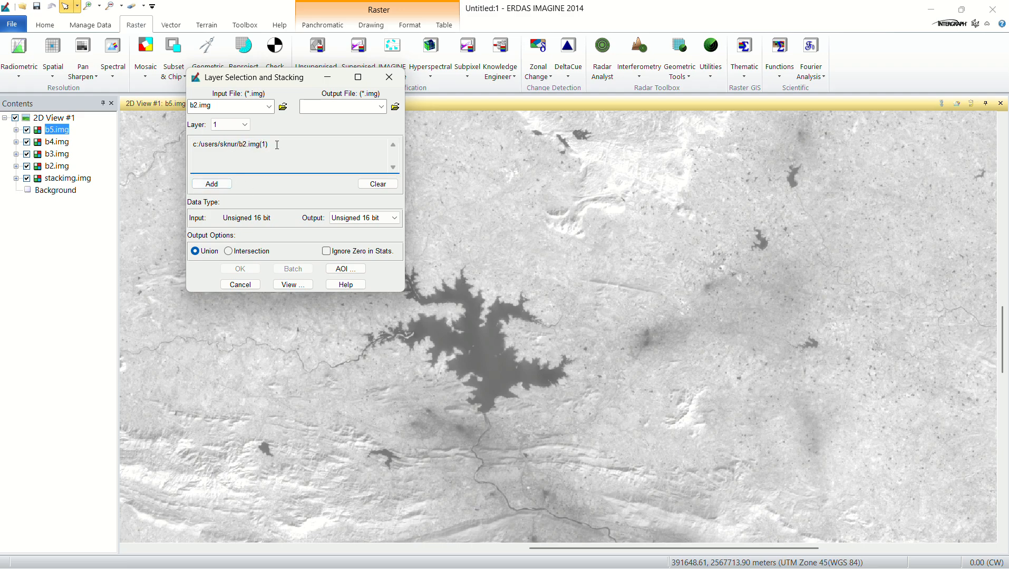
left_click_drag(279, 145, 193, 145)
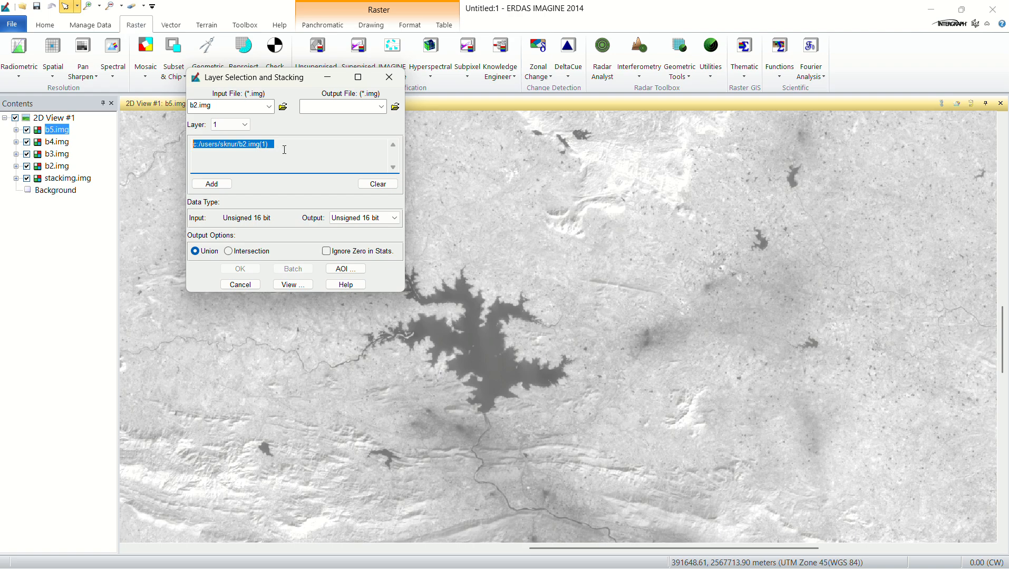
left_click(264, 153)
left_click_drag(236, 145, 196, 145)
left_click_drag(279, 143, 190, 156)
left_click(292, 147)
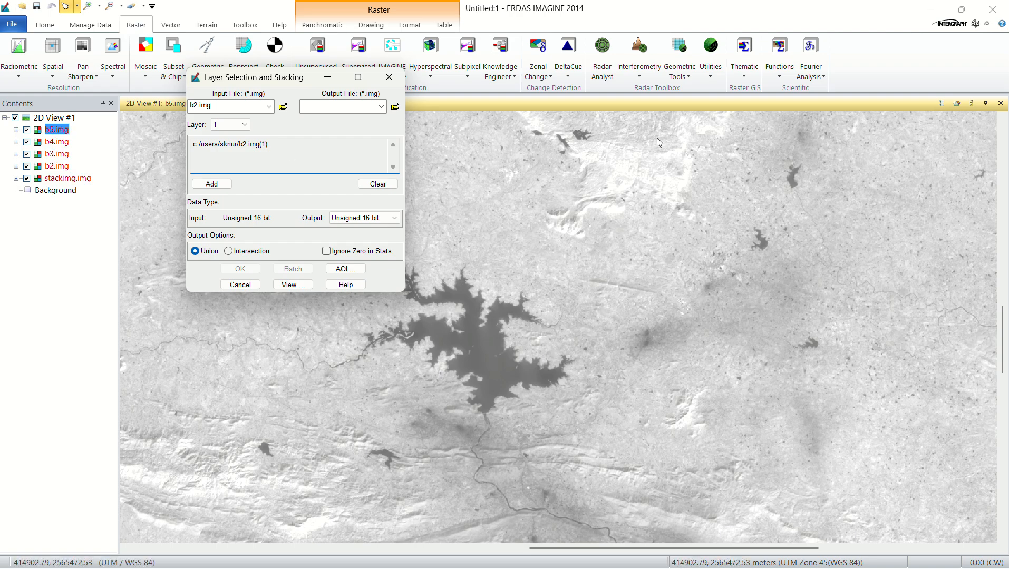
Step: Add layer 1 of b3.img to the layer stack's input list
left_click_drag(269, 146, 188, 146)
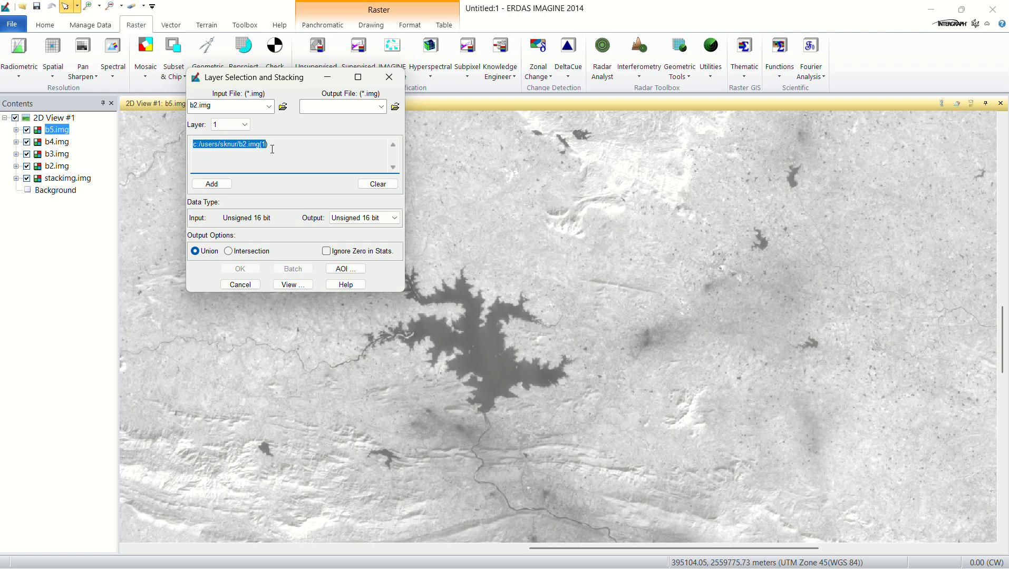
left_click(284, 107)
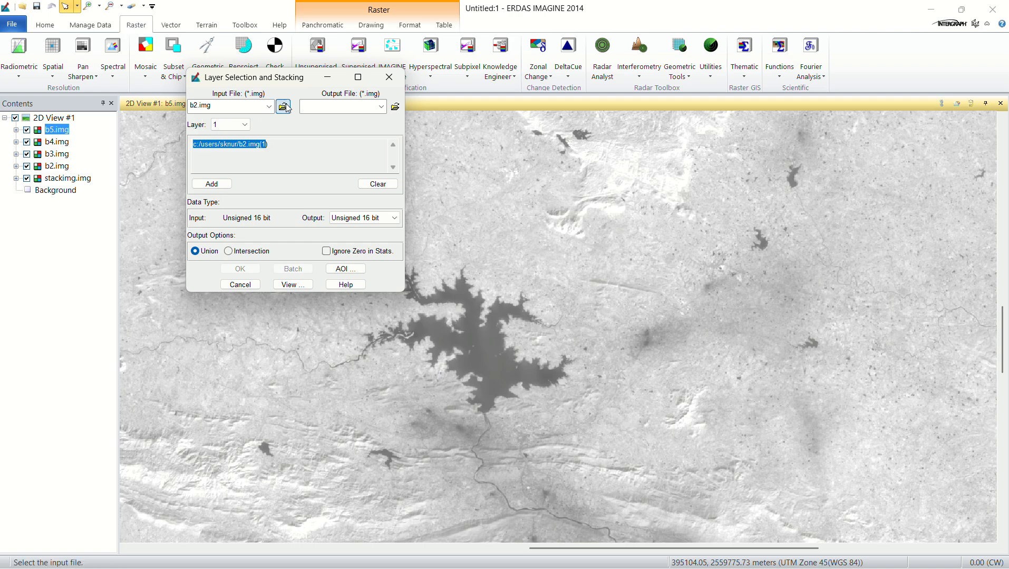
left_click(282, 111)
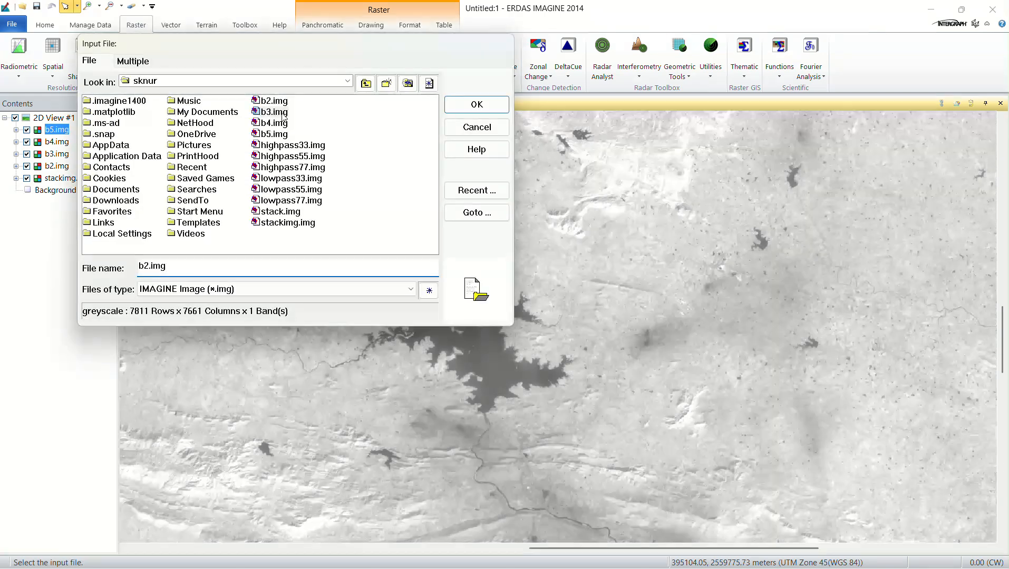
left_click(454, 106)
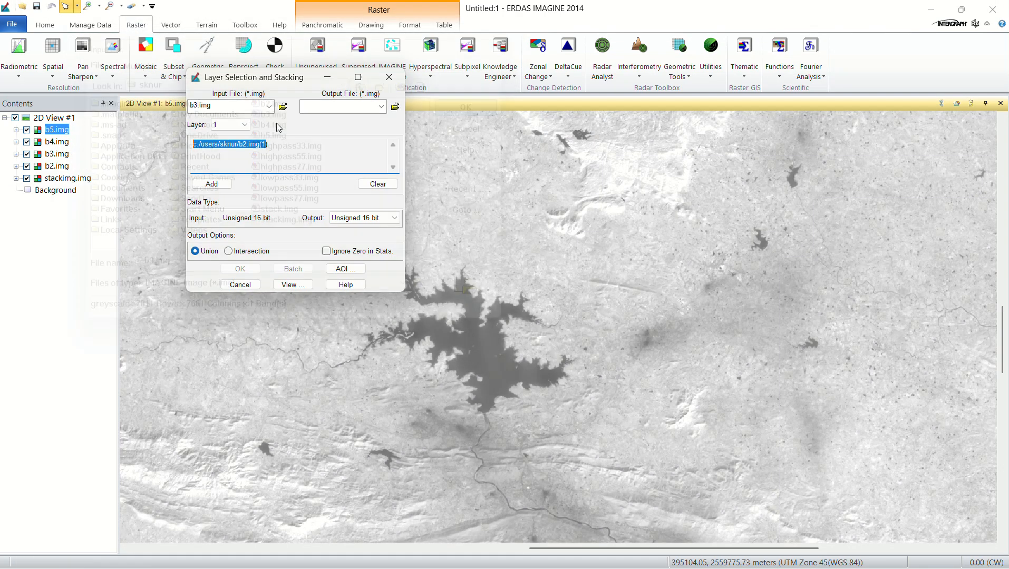
left_click(219, 184)
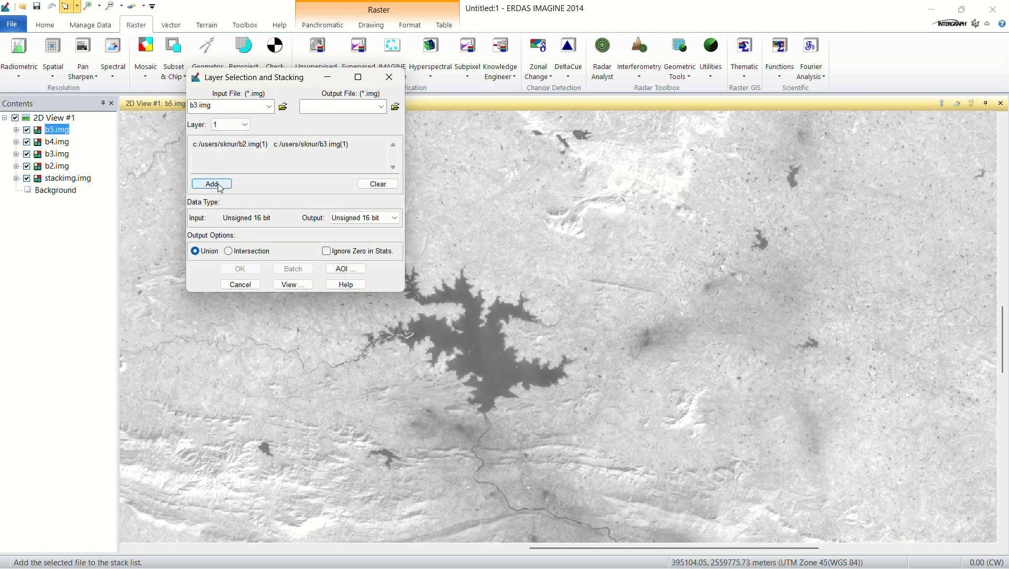
Step: Compare the b2.img and b3.img entries in the layer stack's input list
left_click_drag(350, 148, 273, 146)
left_click(326, 148)
left_click(355, 145)
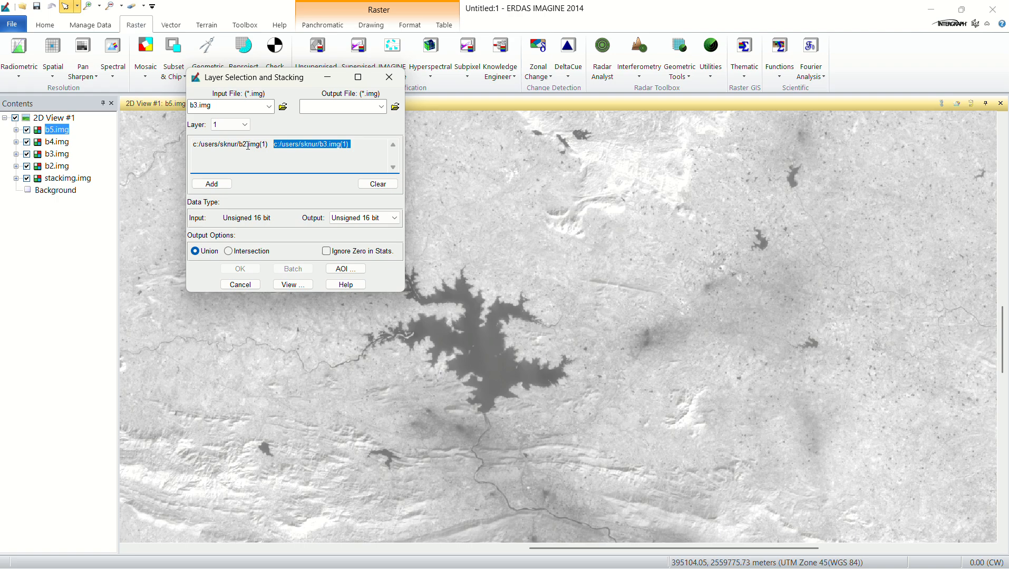
left_click_drag(248, 145, 245, 145)
left_click_drag(328, 145, 324, 145)
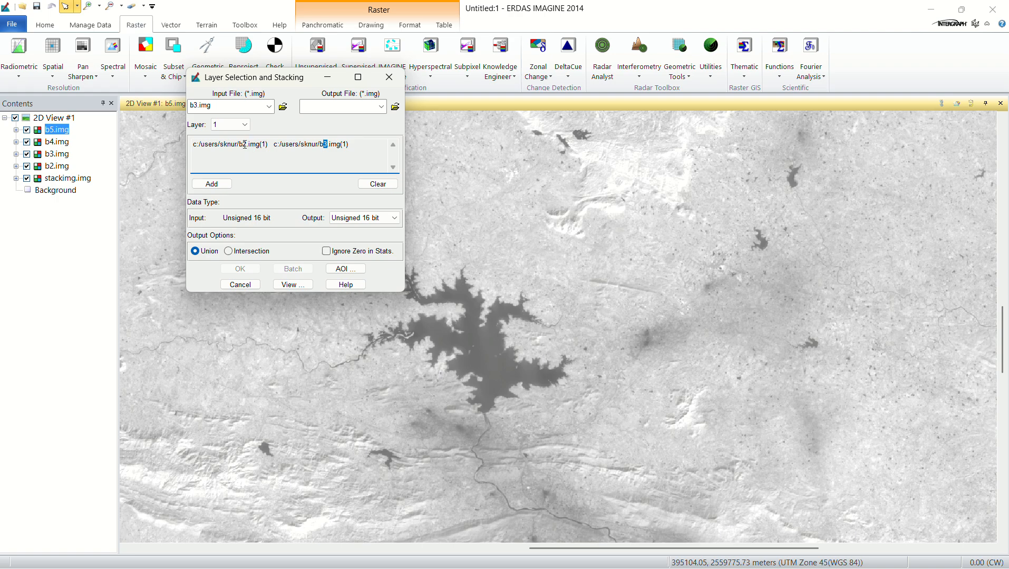
left_click_drag(252, 145, 218, 147)
left_click_drag(351, 145, 298, 146)
Step: Add layer 1 of b4.img and b5.img to the stack's input list, and close the stacking setup without running it
left_click(283, 107)
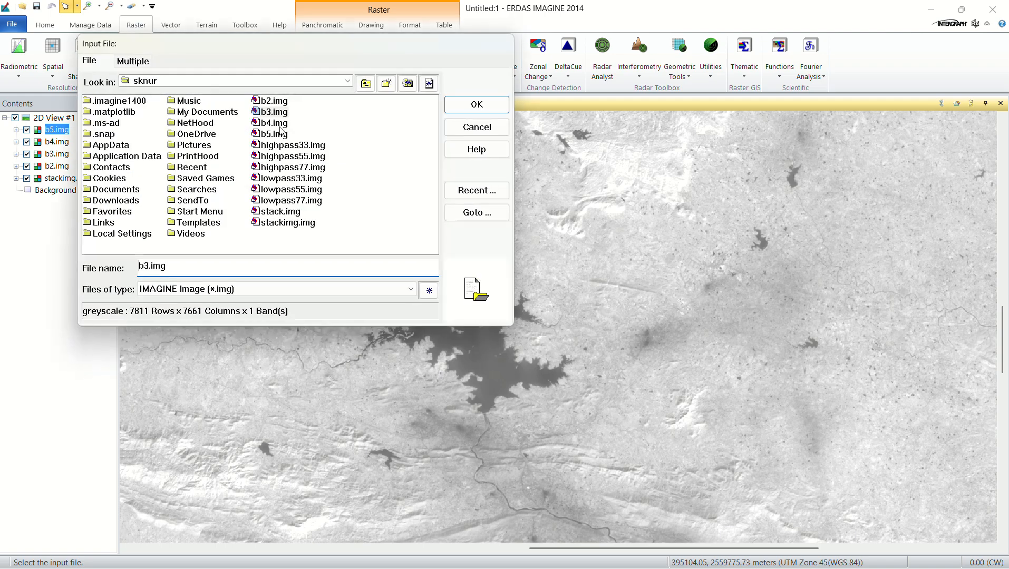
left_click(274, 123)
left_click(477, 104)
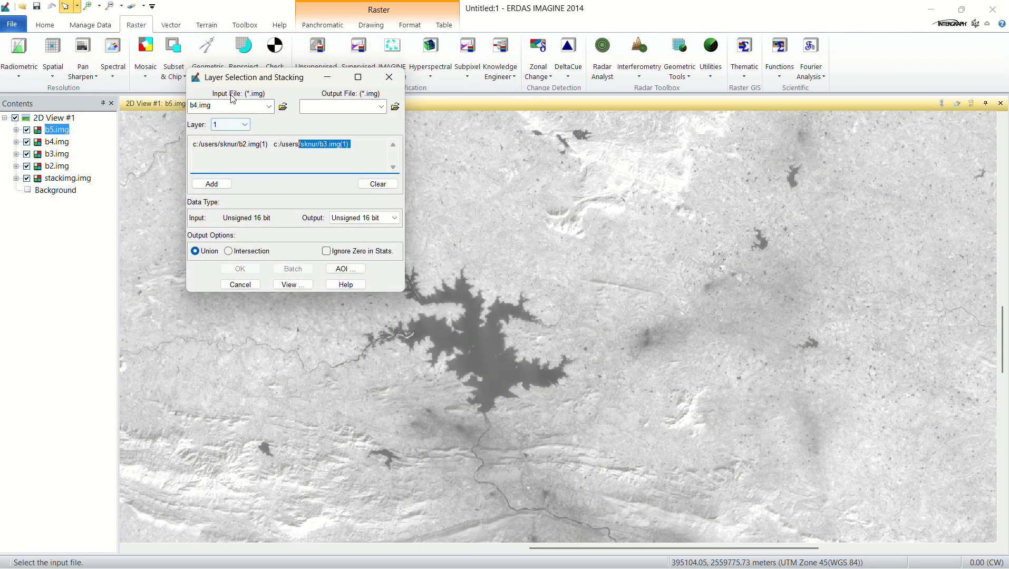
left_click(211, 184)
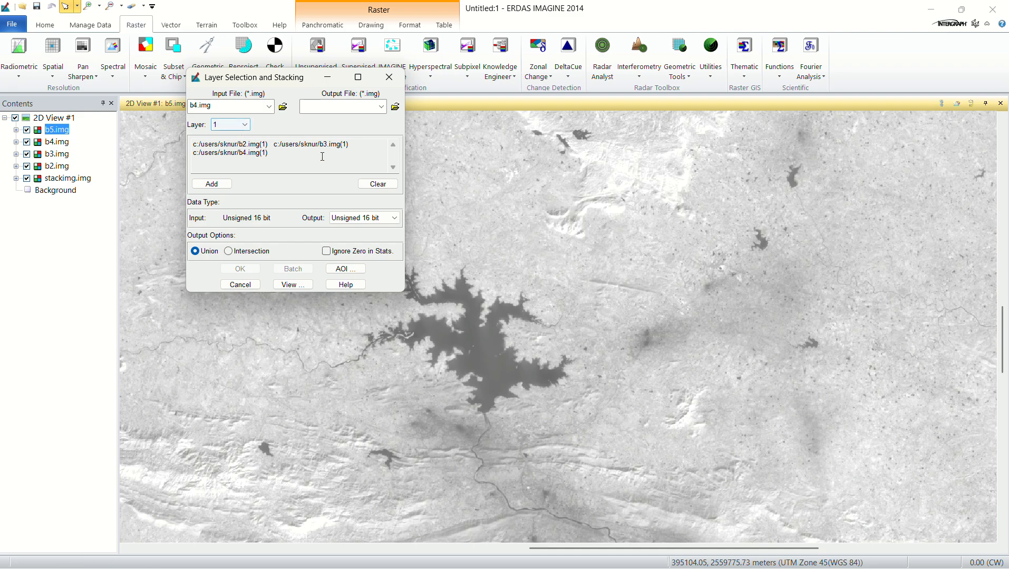
left_click(283, 107)
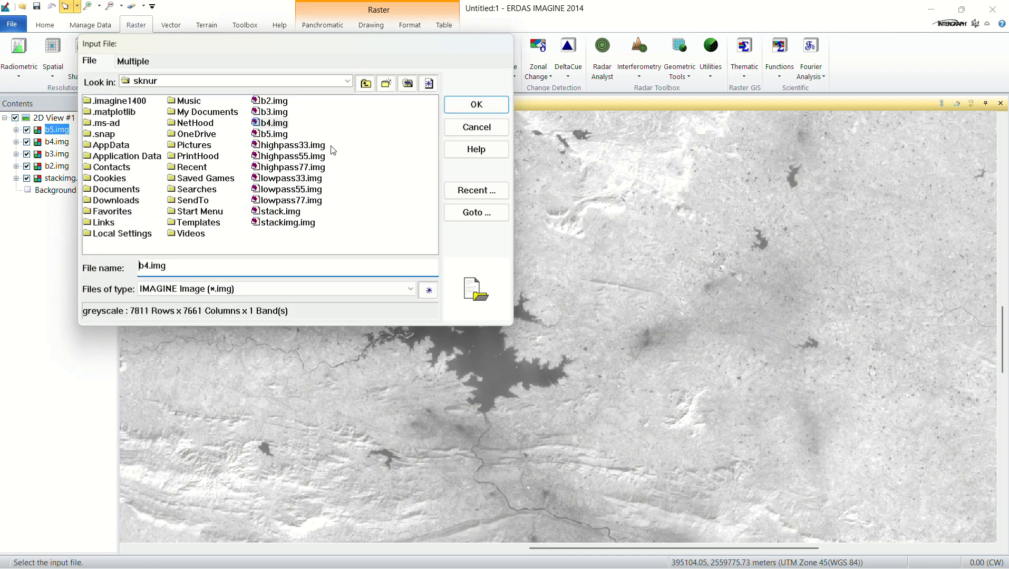
left_click(274, 134)
left_click(476, 105)
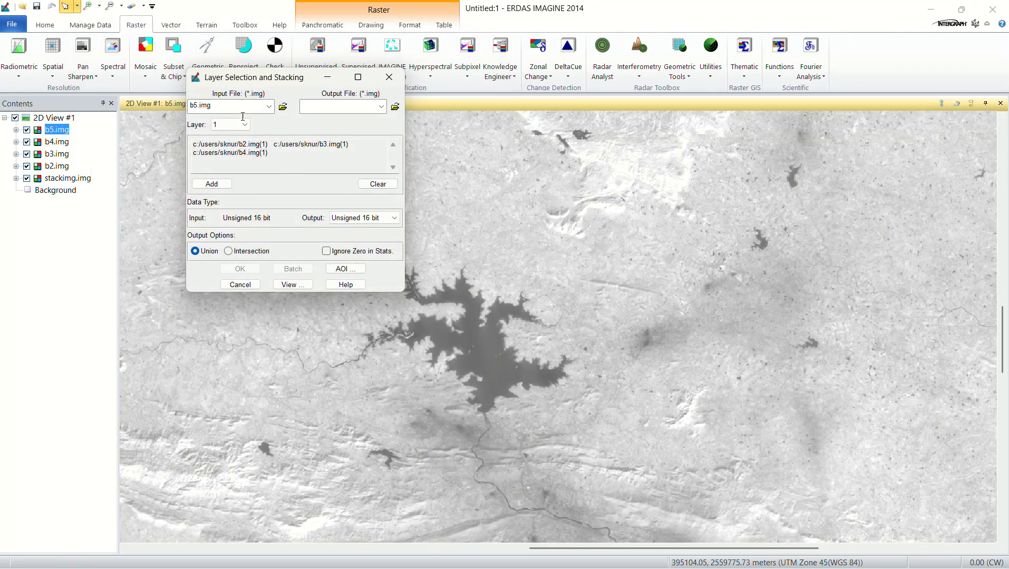
left_click(217, 184)
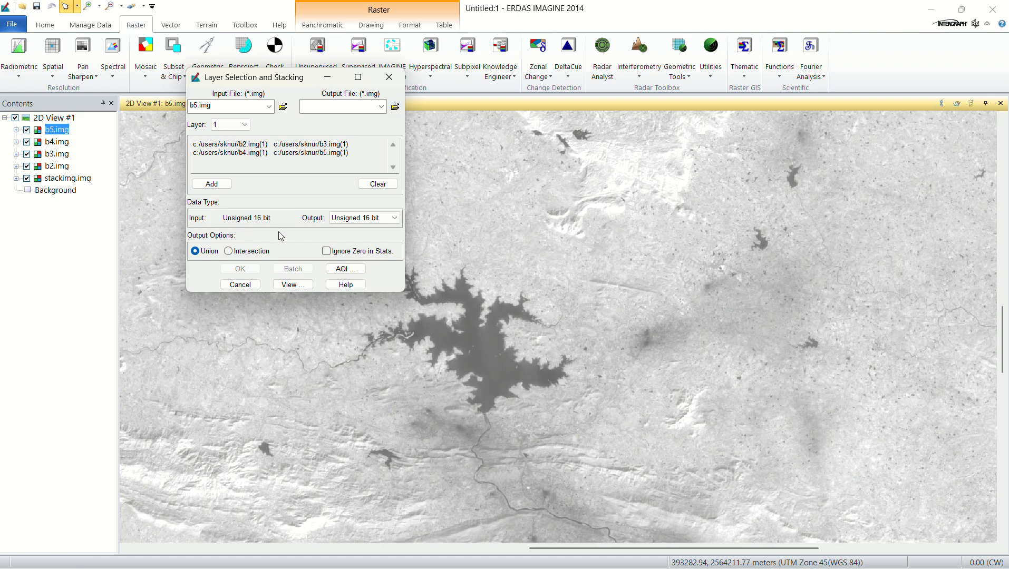
left_click(390, 77)
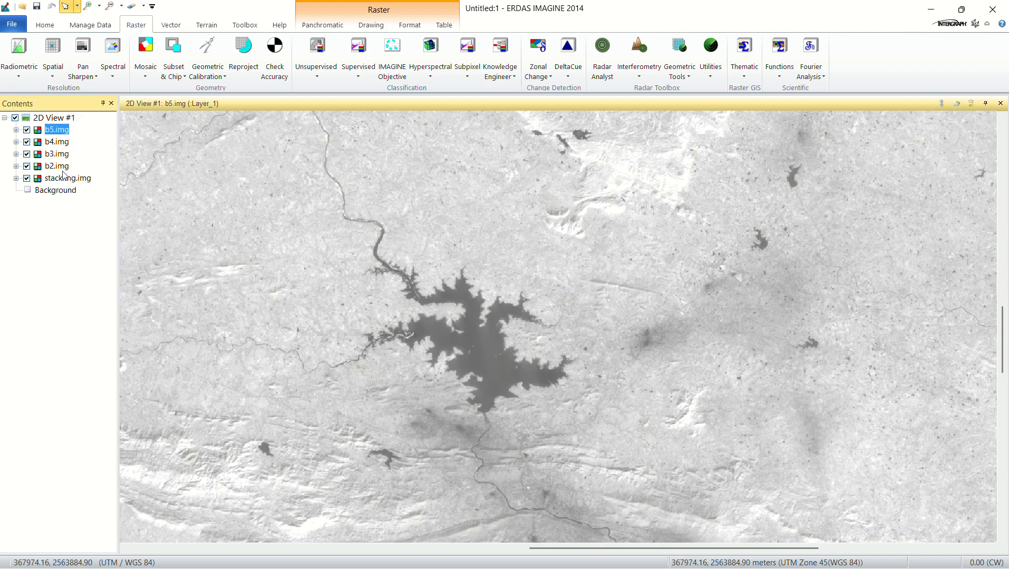
Step: Bring the Indices setup back up and review the NDVI band selection for stackimg.img
mouse_move(730, 559)
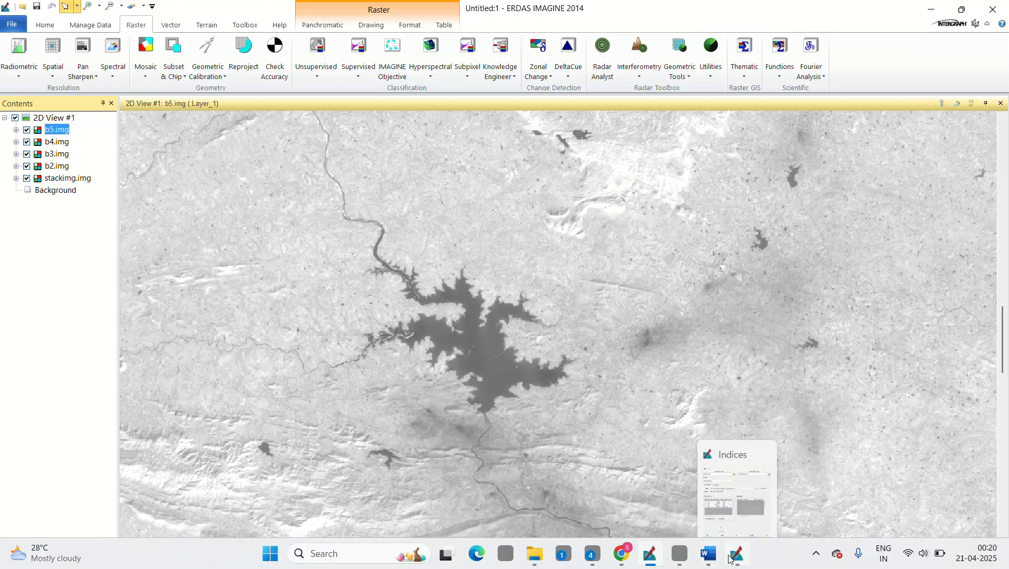
left_click(737, 488)
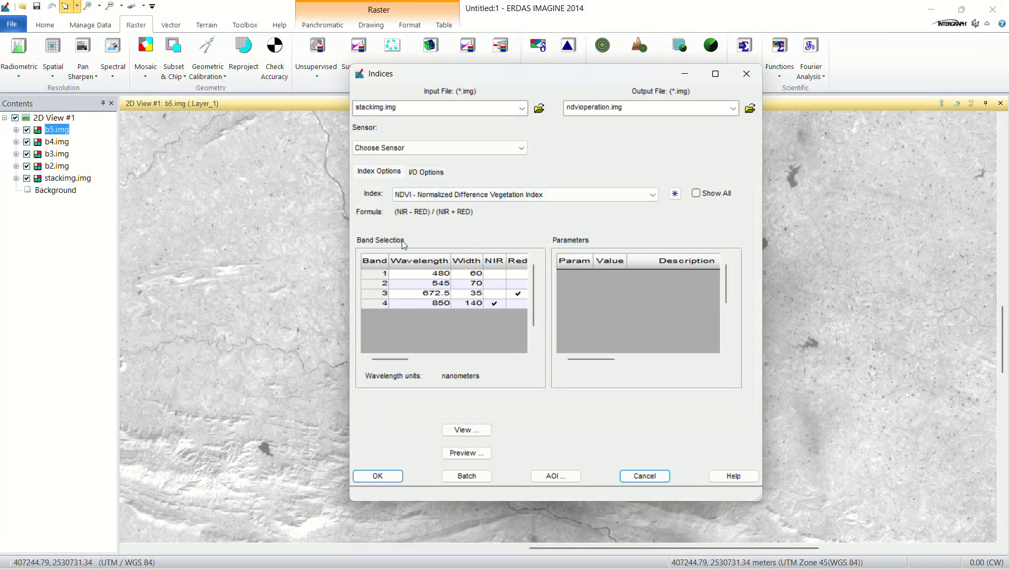
left_click_drag(561, 79, 527, 73)
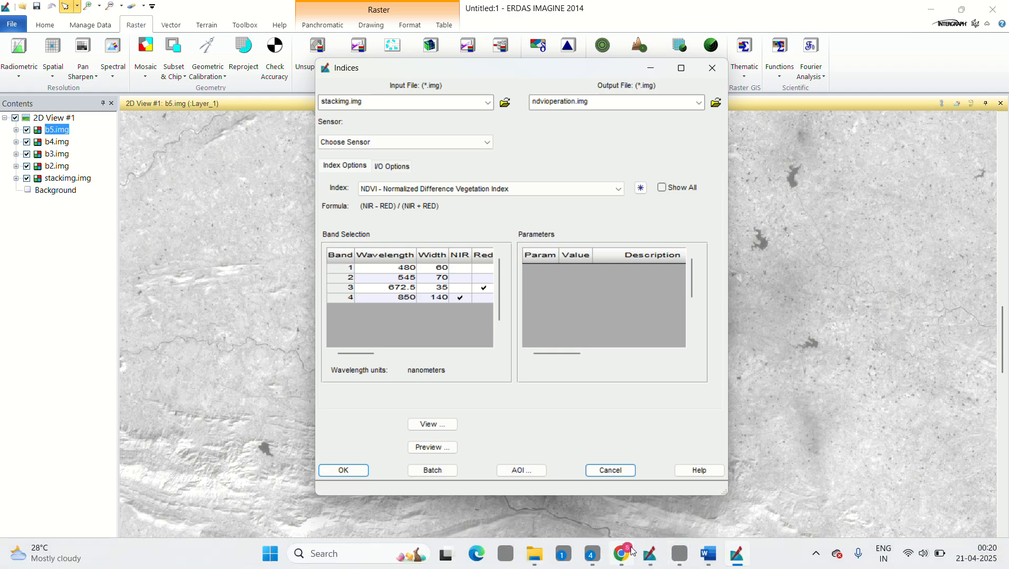
Step: Switch to Chrome, search Google for landsat 8 bands in a new tab, and expand the overview's band list
left_click(632, 551)
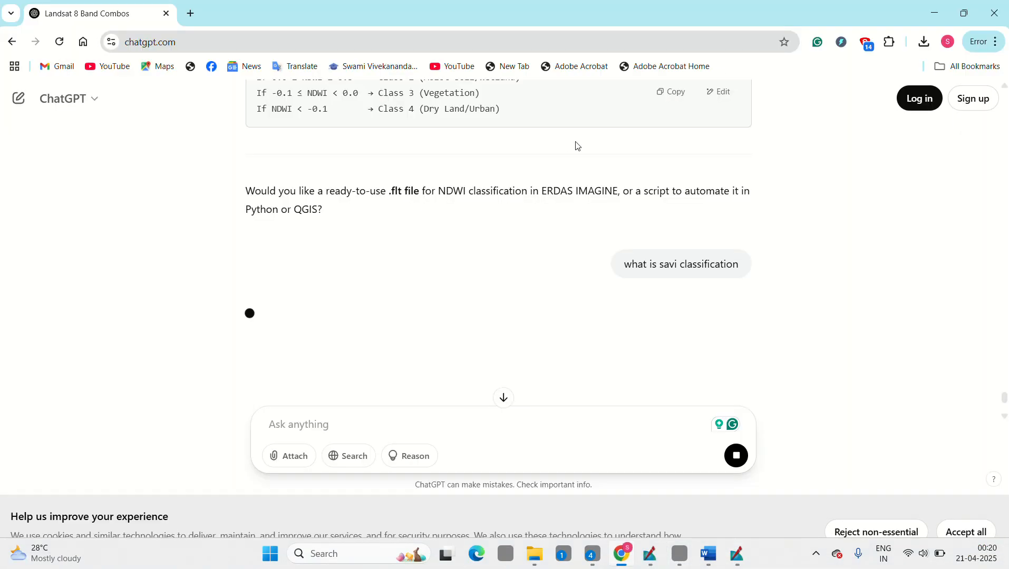
left_click(192, 14)
type("la")
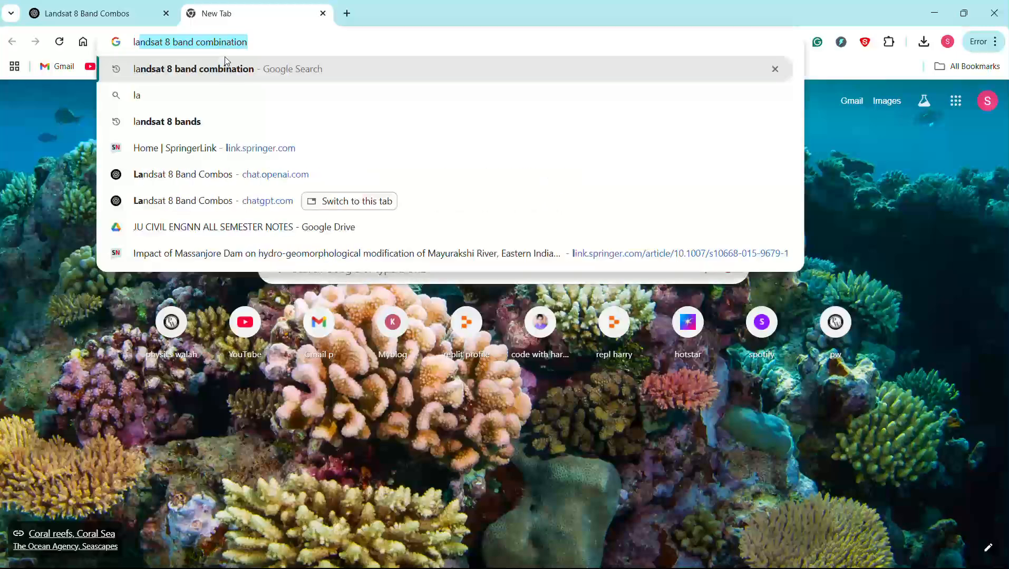
type("dsat 8")
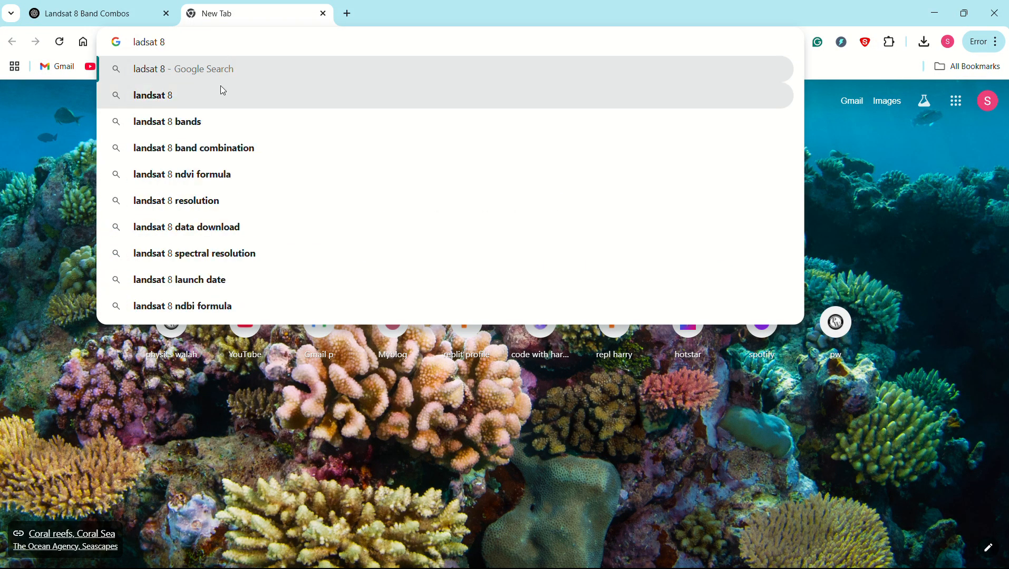
left_click(210, 120)
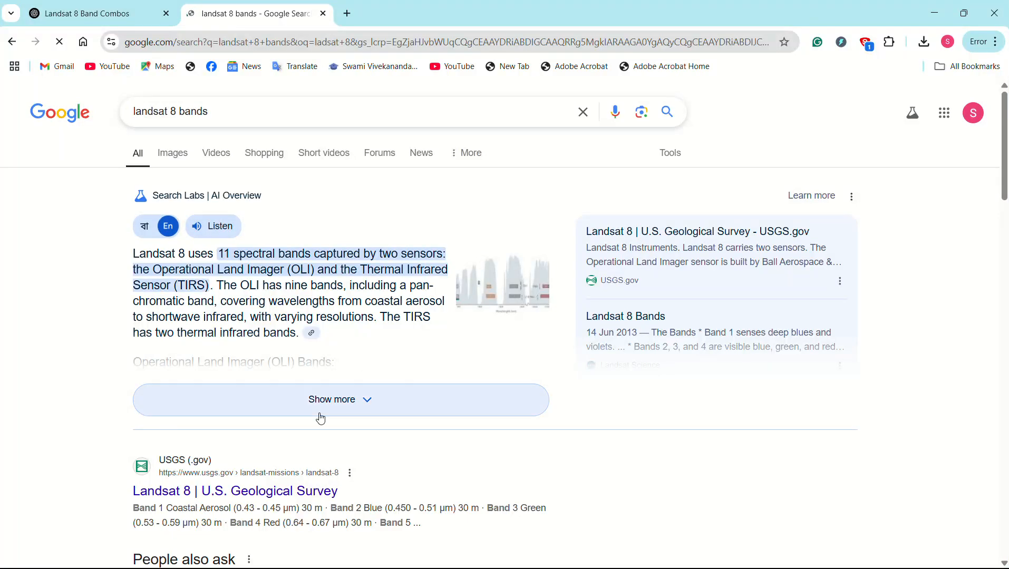
left_click(321, 409)
scroll(156, 138, "down", 4)
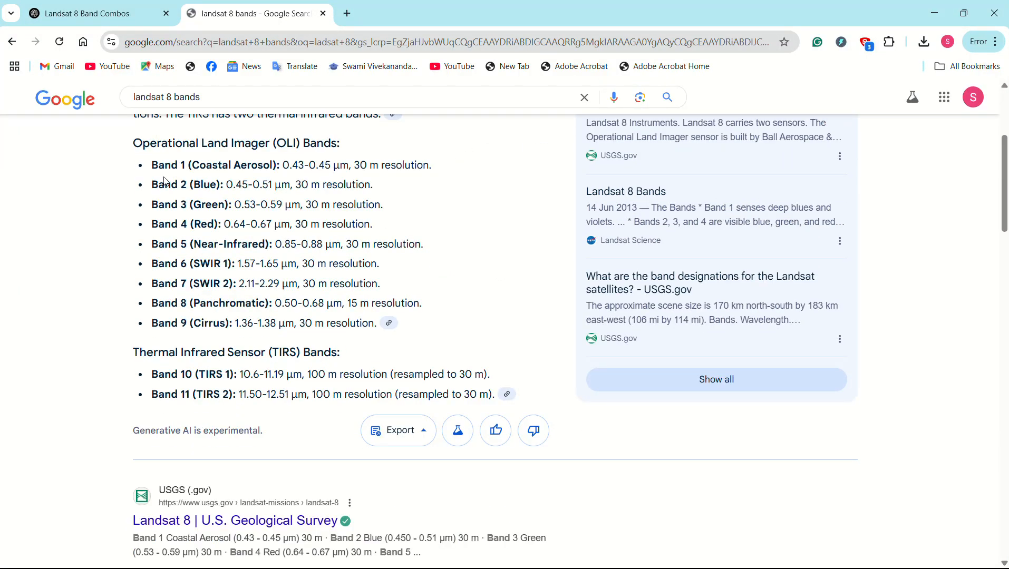
Step: Examine the entries for Landsat 8 bands 2 to 5 in the Operational Land Imager band list
left_click_drag(163, 187, 218, 187)
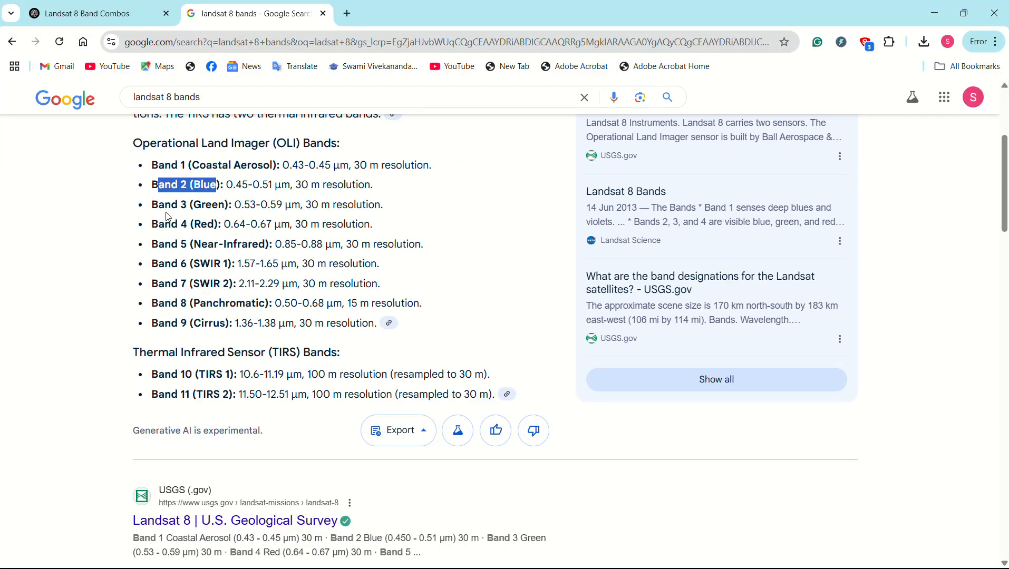
left_click_drag(152, 206, 226, 206)
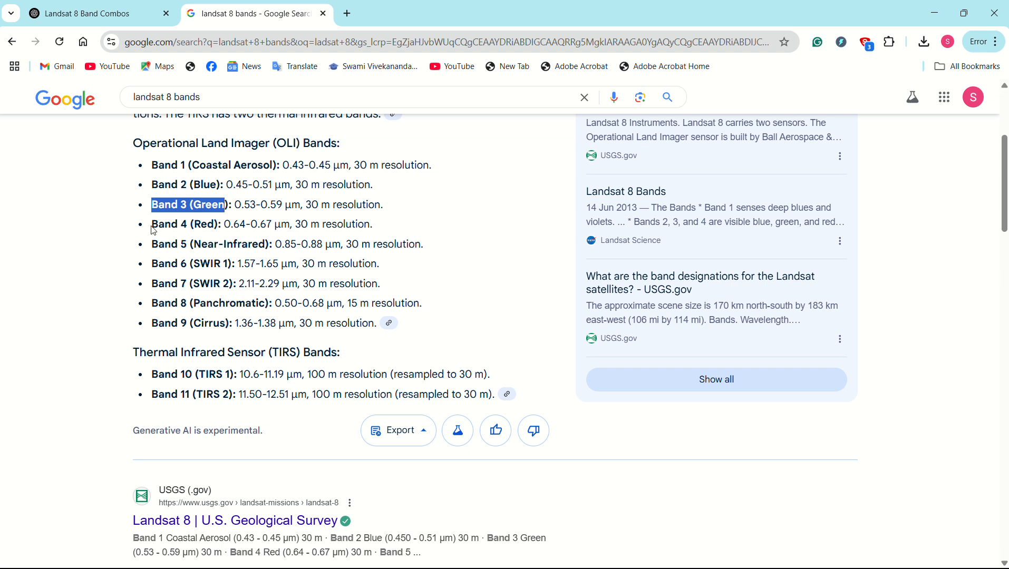
left_click_drag(153, 229, 211, 231)
left_click_drag(154, 248, 266, 245)
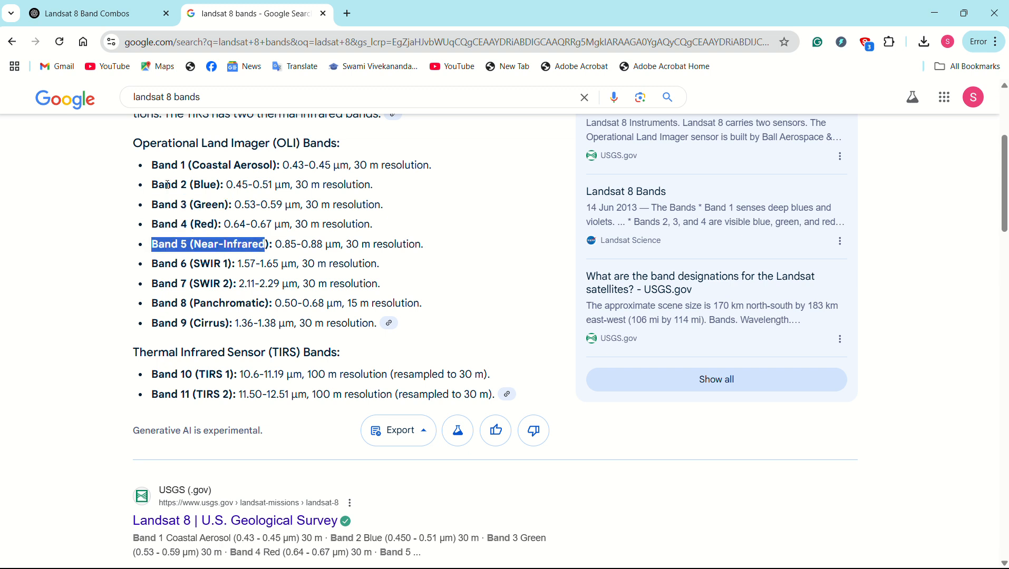
left_click_drag(158, 185, 227, 203)
left_click(206, 183)
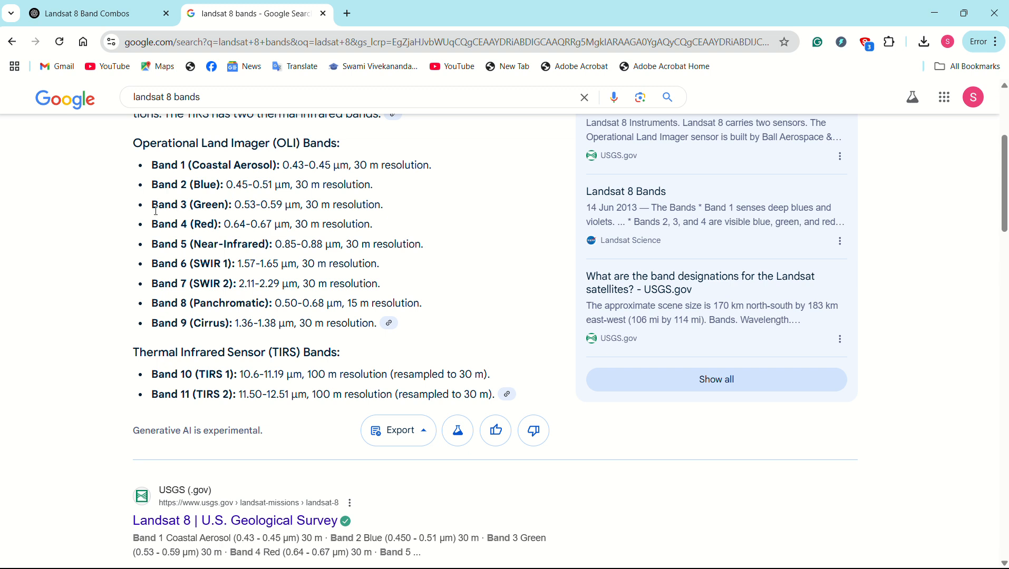
left_click_drag(153, 207, 219, 245)
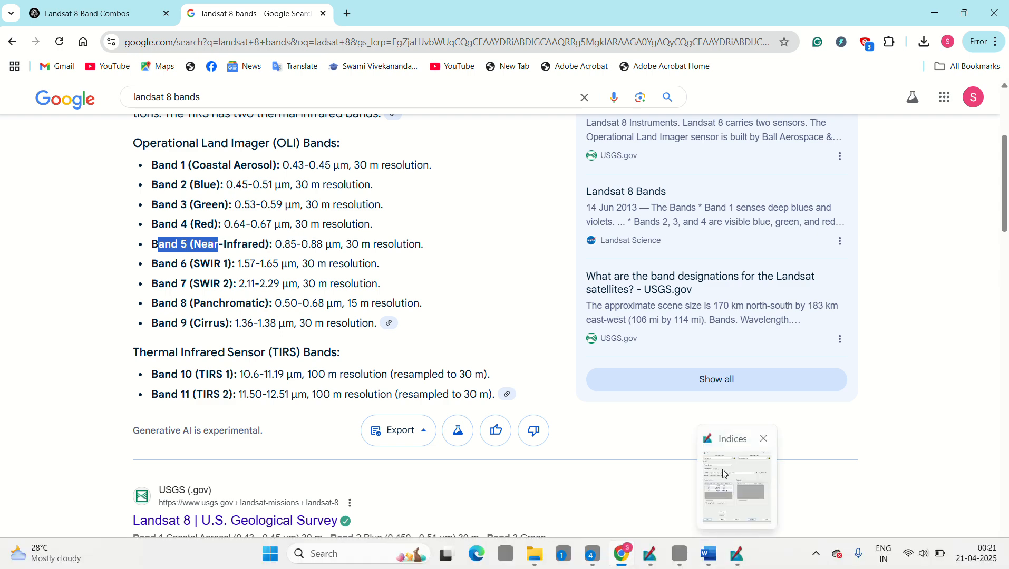
Step: Return to the Indices setup and compare its band table with the Band 5 entry in the Landsat 8 list
left_click(737, 556)
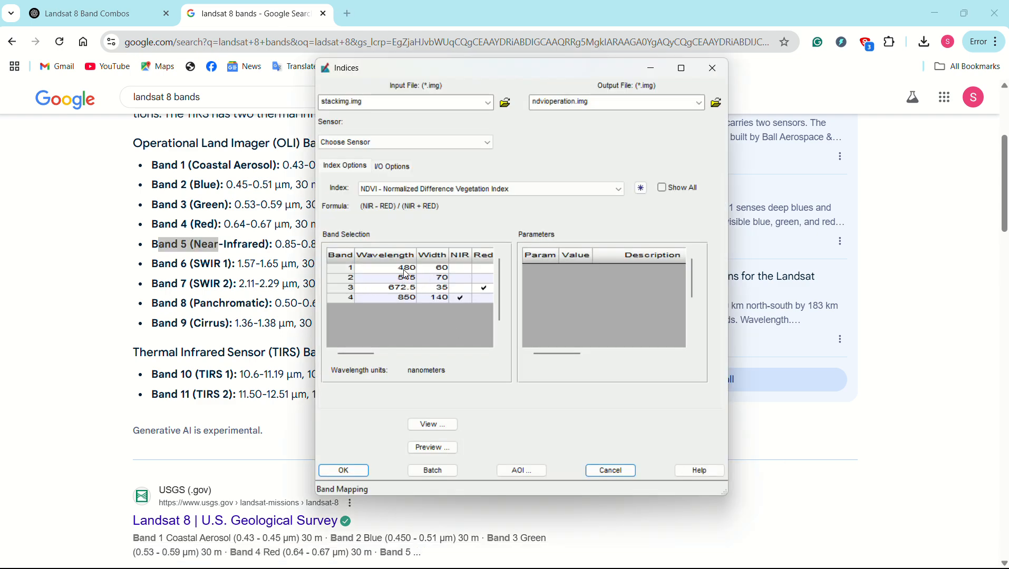
left_click_drag(514, 70, 544, 67)
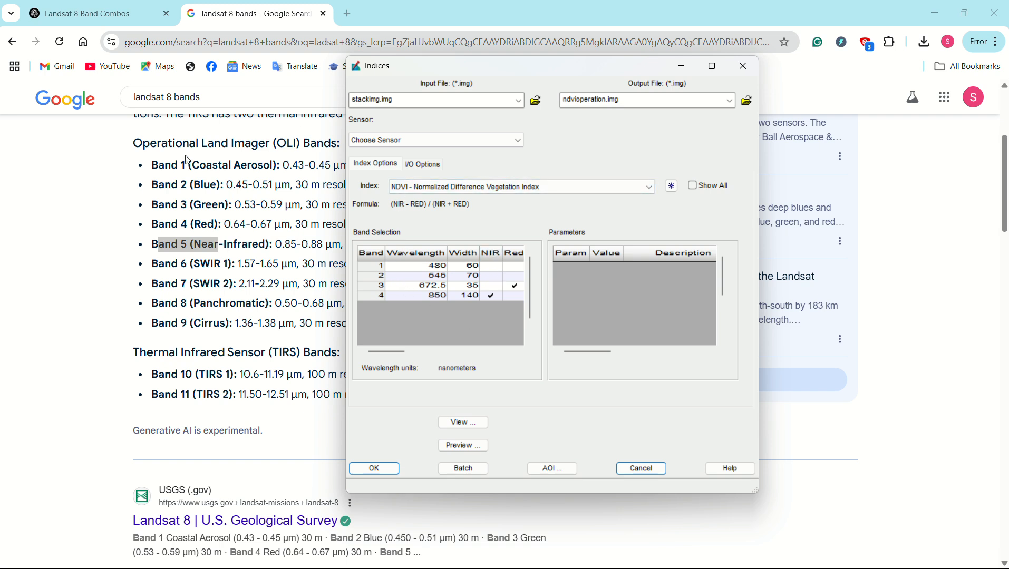
left_click_drag(153, 243, 161, 242)
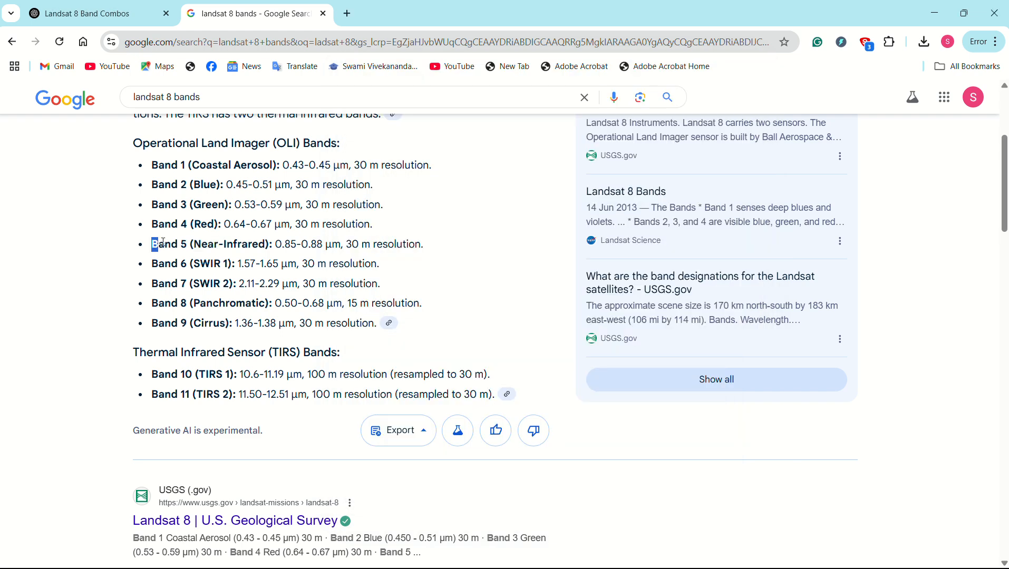
Step: Run the NDVI calculation on stackimg.img with output ndvioperation.img, and close the process list
left_click(737, 554)
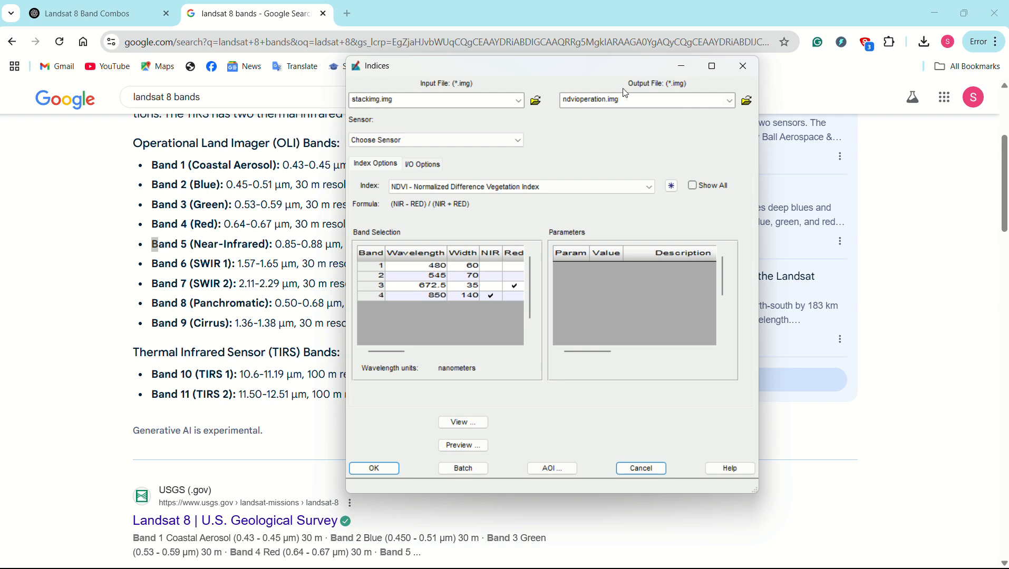
left_click(374, 469)
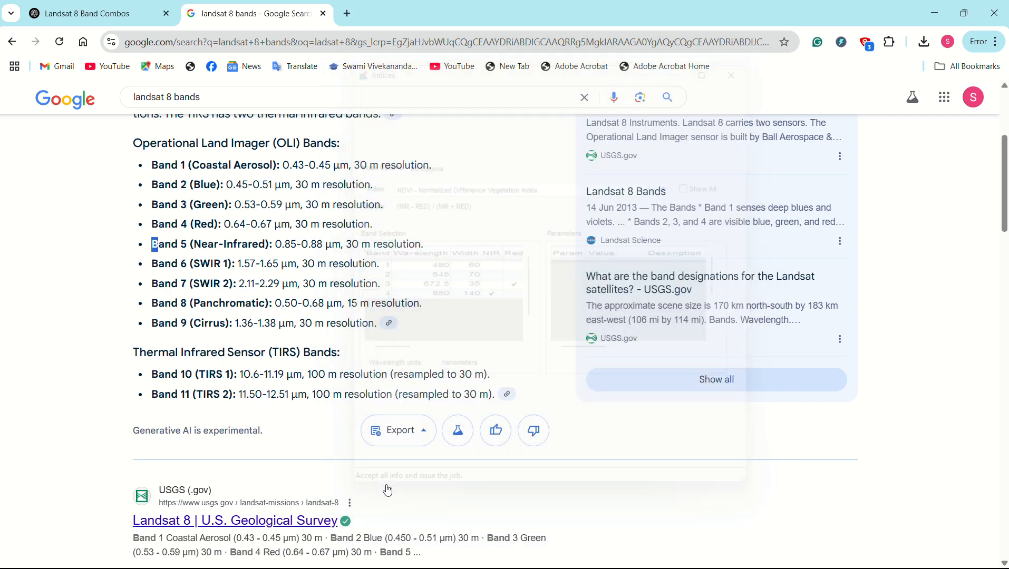
scroll(647, 285, "down", 1)
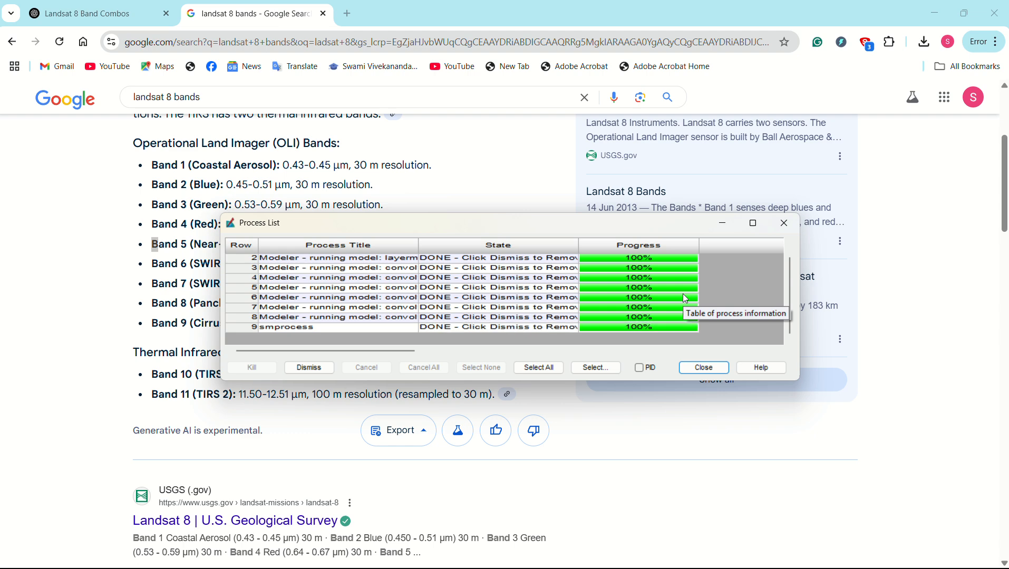
left_click(702, 367)
mouse_move(691, 562)
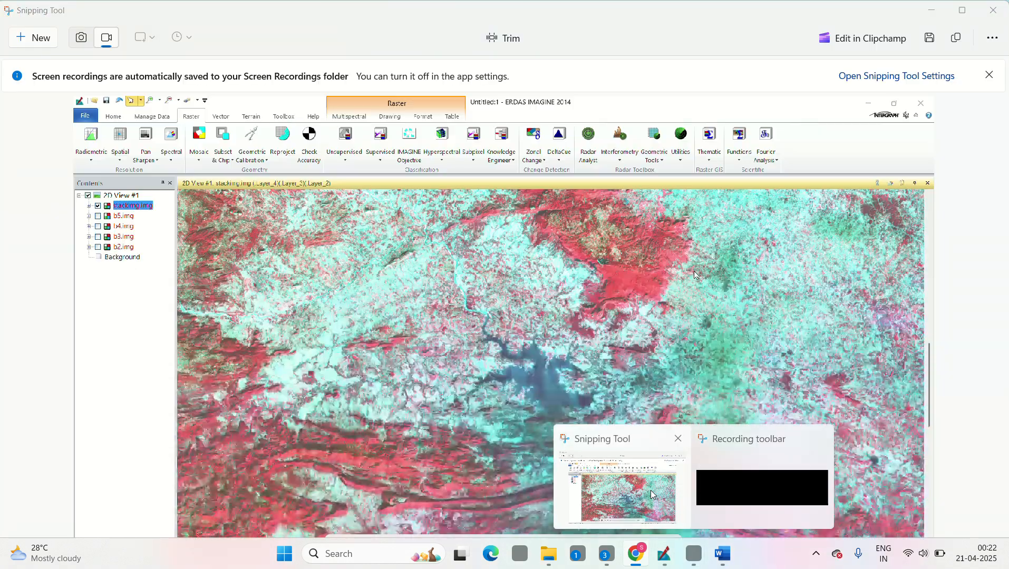
left_click(608, 484)
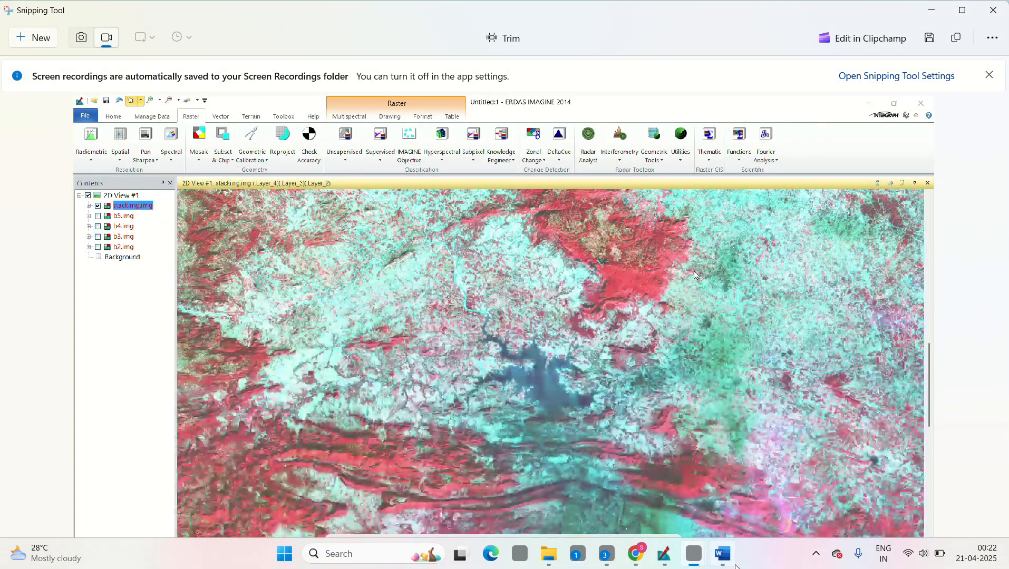
Step: Switch to ERDAS IMAGINE and remove the b2.img, b3.img, b4.img and b5.img layers from 2D View #1
mouse_move(732, 566)
left_click(664, 555)
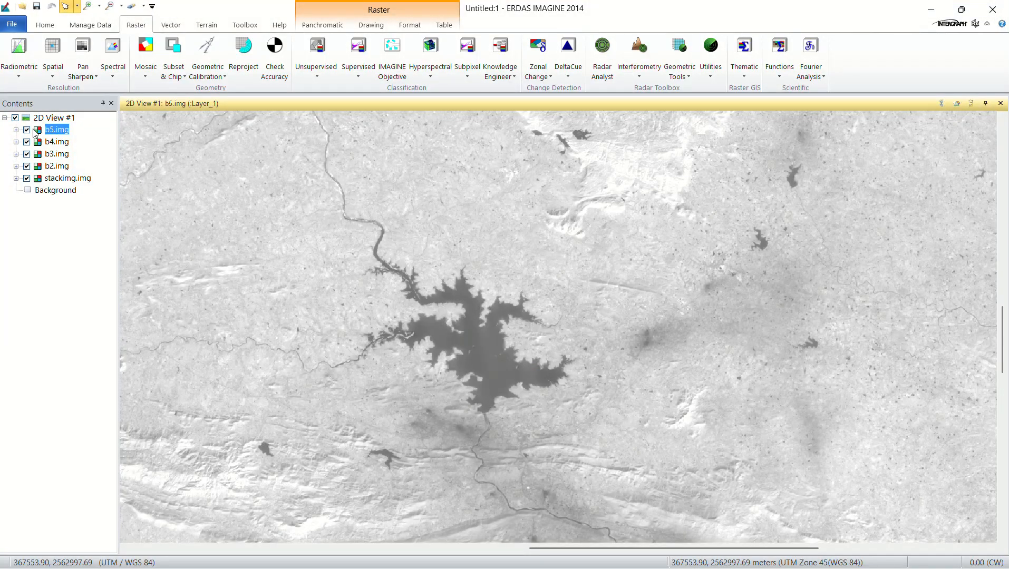
left_click(38, 167)
right_click(35, 168)
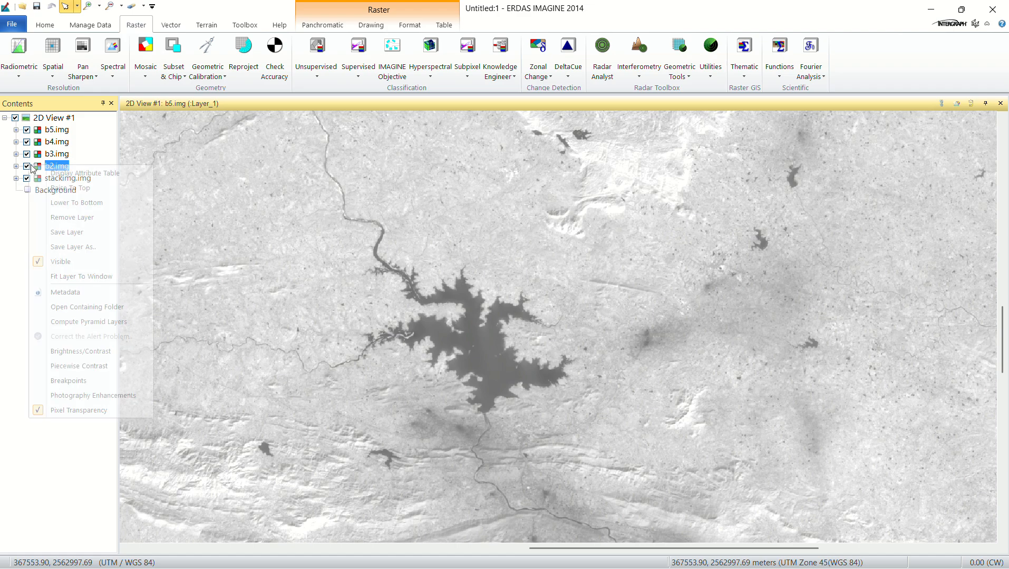
left_click(80, 231)
left_click(64, 154)
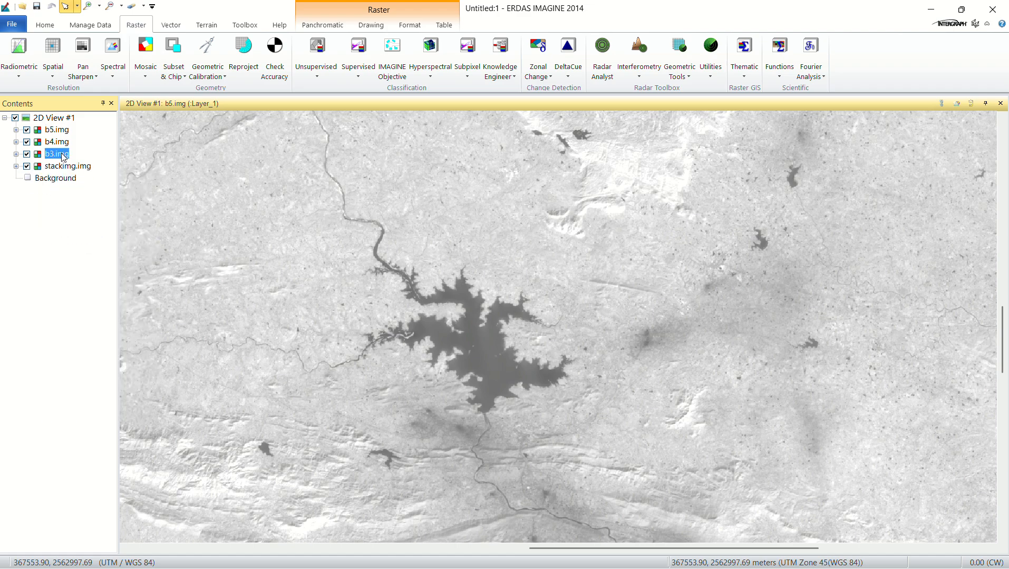
right_click(63, 154)
left_click(105, 205)
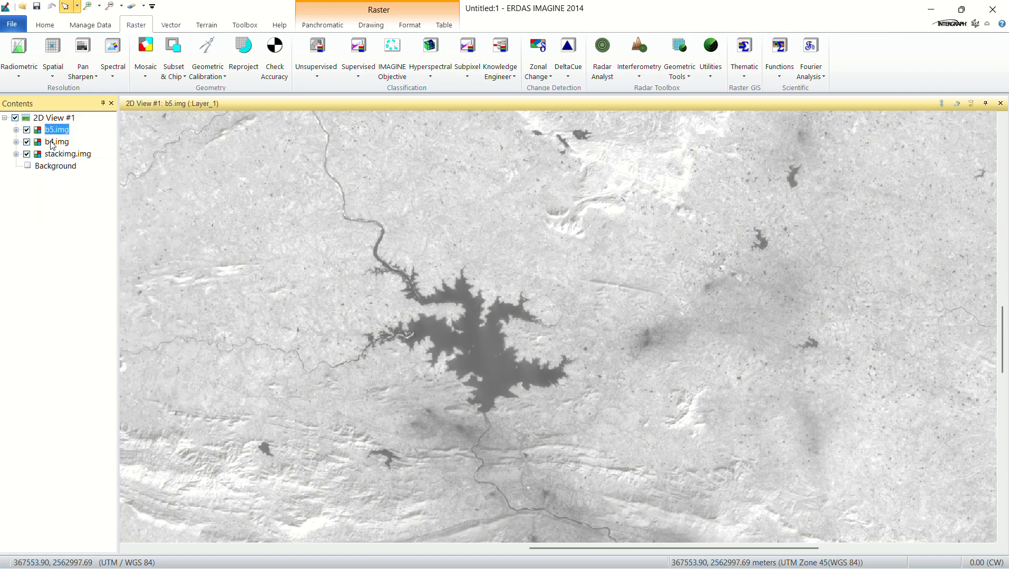
right_click(52, 144)
left_click(91, 194)
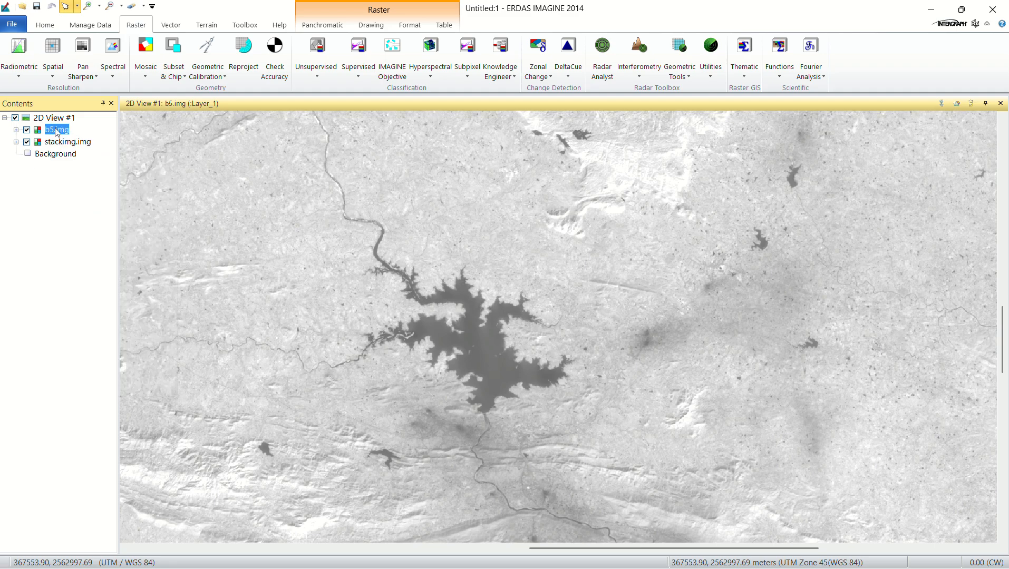
right_click(57, 132)
left_click(90, 182)
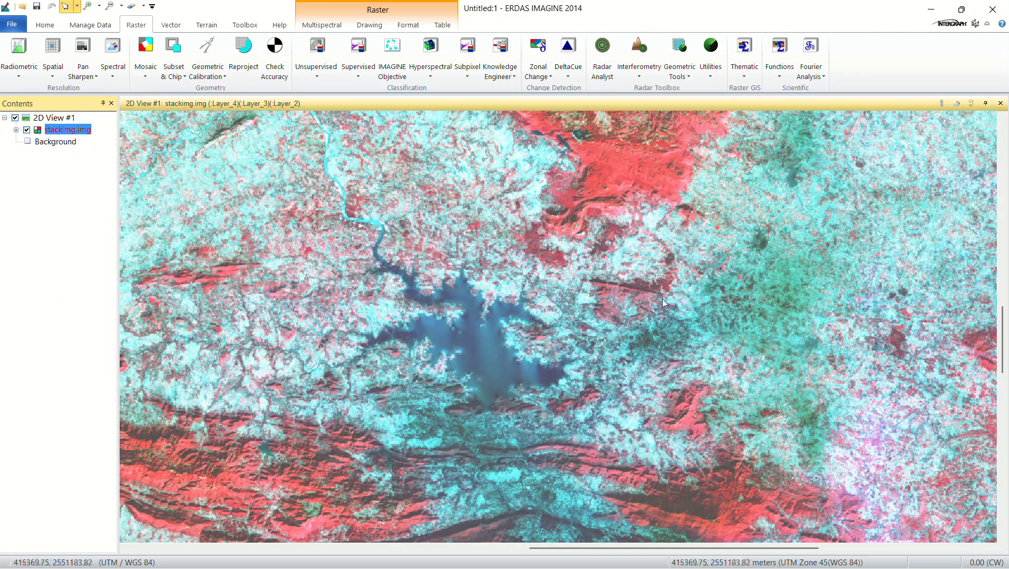
Step: Add ndvioperation.img from the personal user folder under C:\Users as a layer in 2D View #1
right_click(435, 201)
left_click(563, 138)
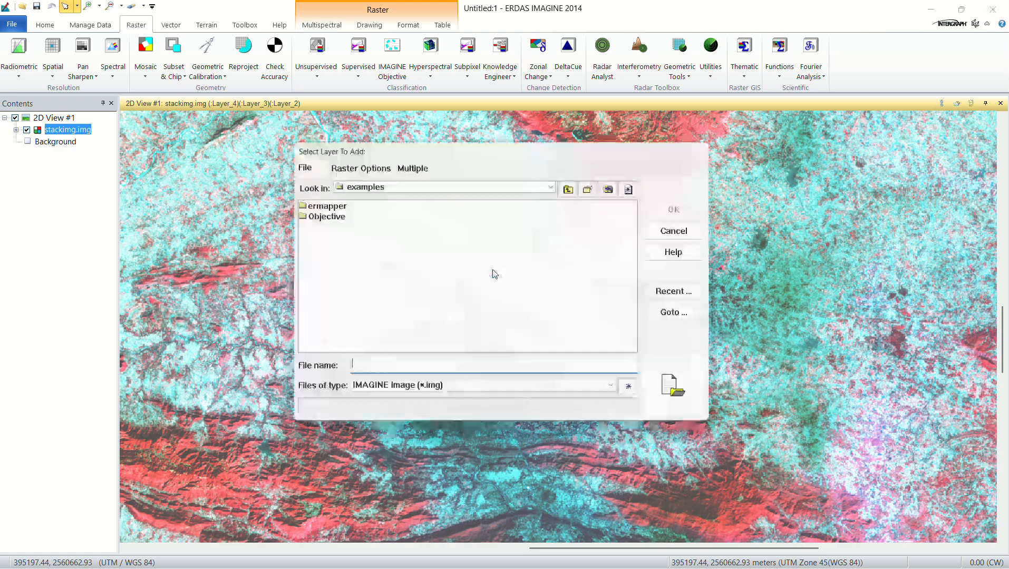
left_click(555, 183)
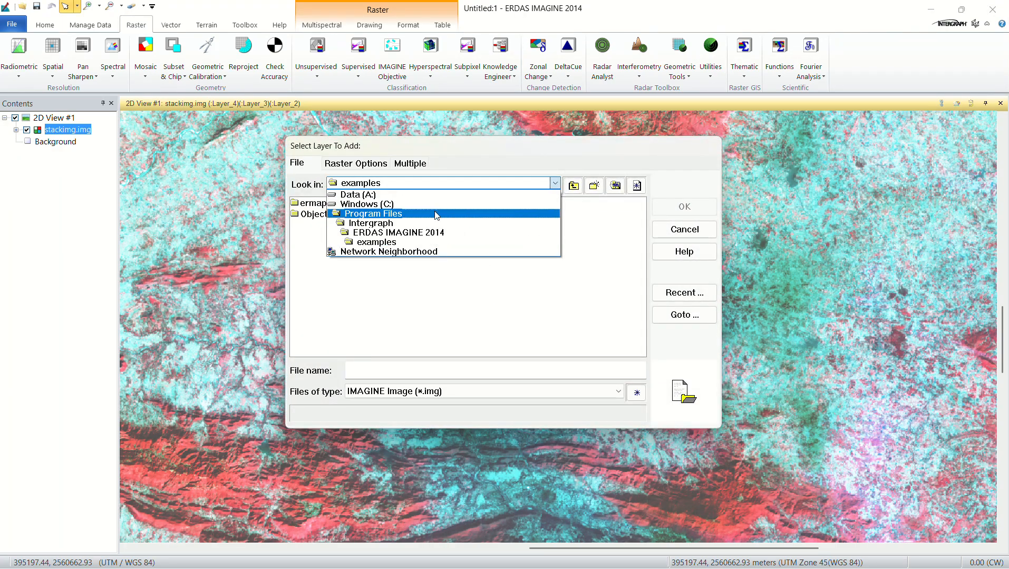
left_click(404, 206)
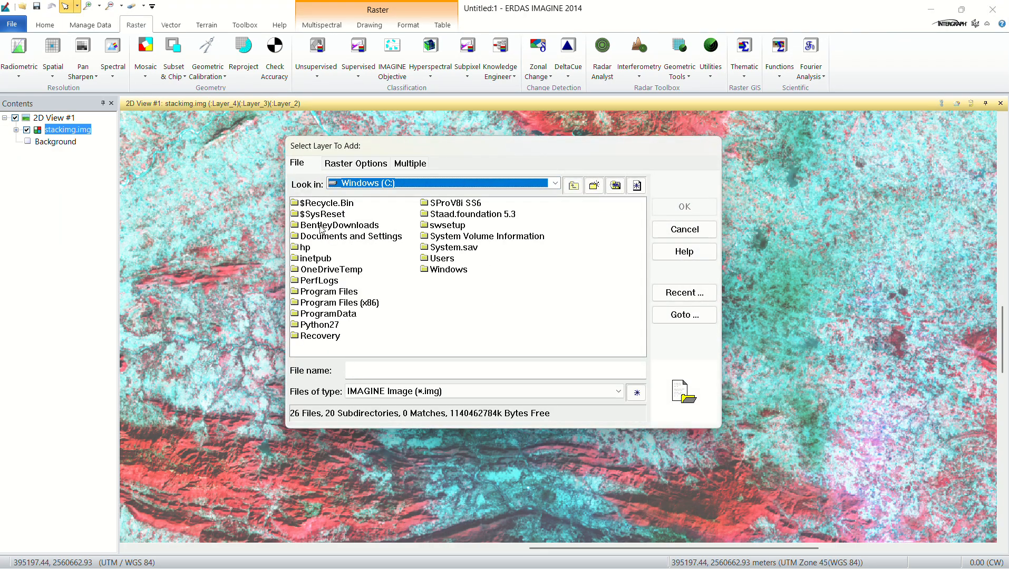
double_click(451, 260)
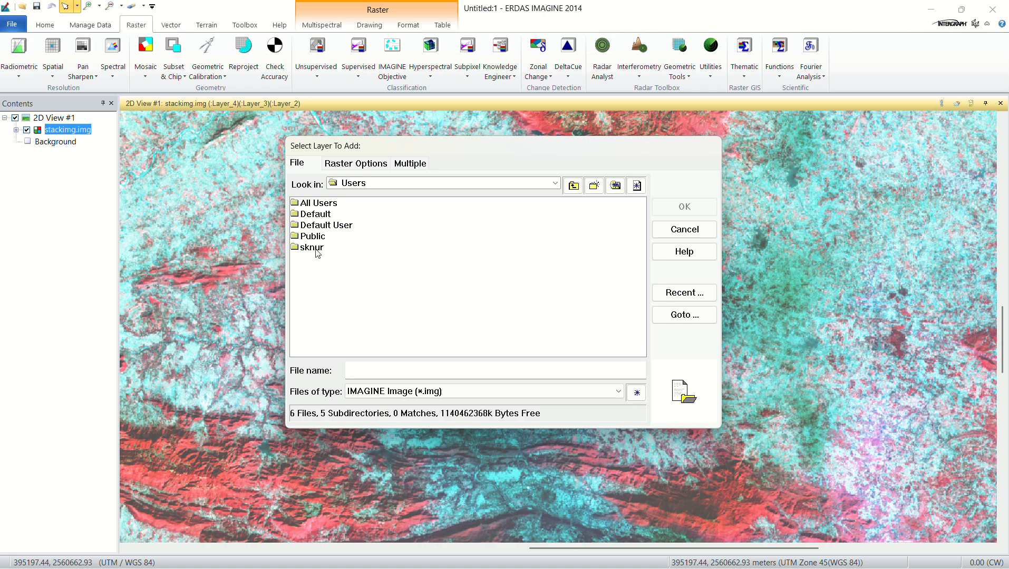
double_click(323, 249)
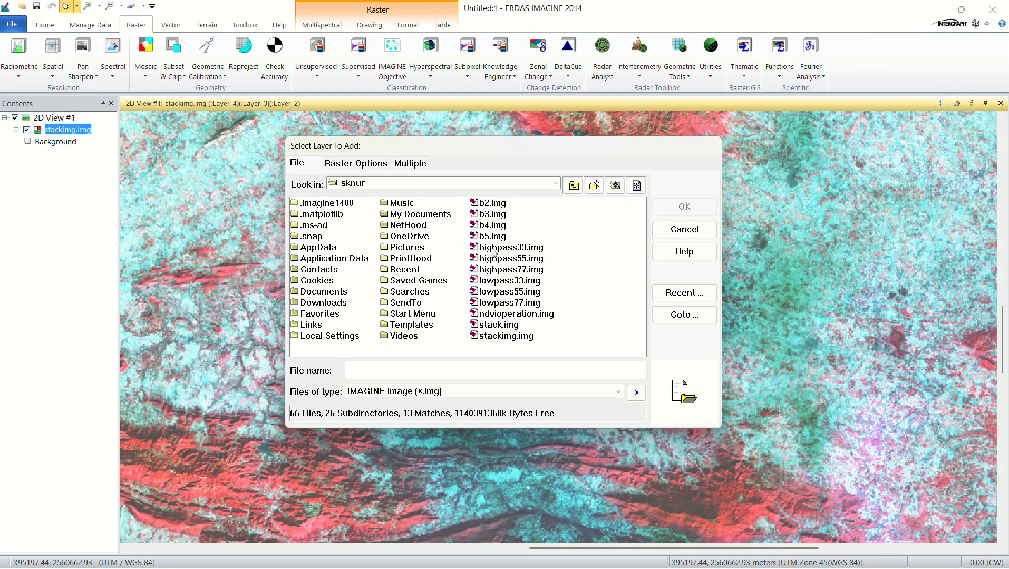
left_click(514, 314)
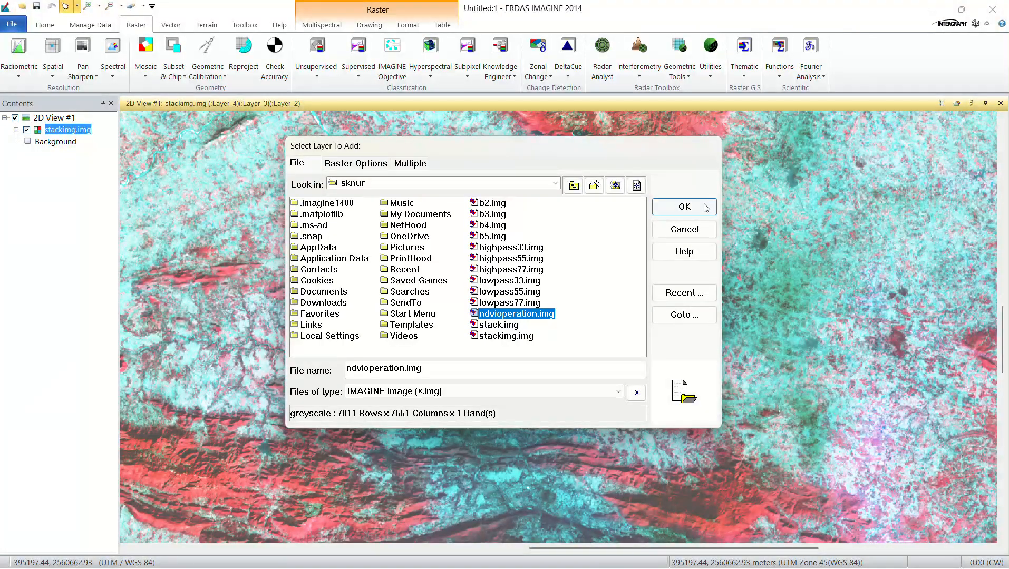
left_click(702, 206)
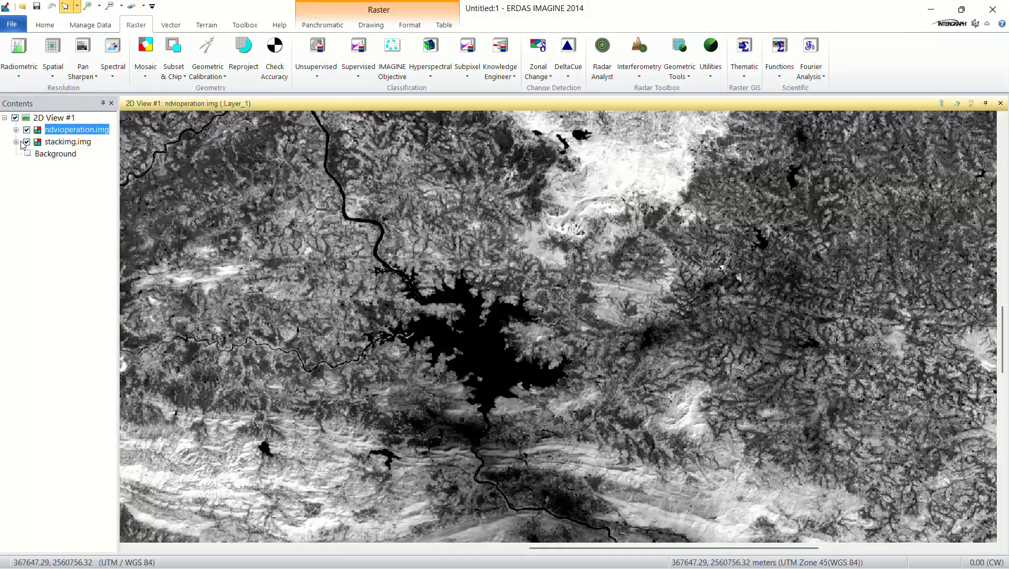
Step: Hide the stackimg.img layer and inspect the ndvioperation.img raster around the reservoir
left_click(26, 141)
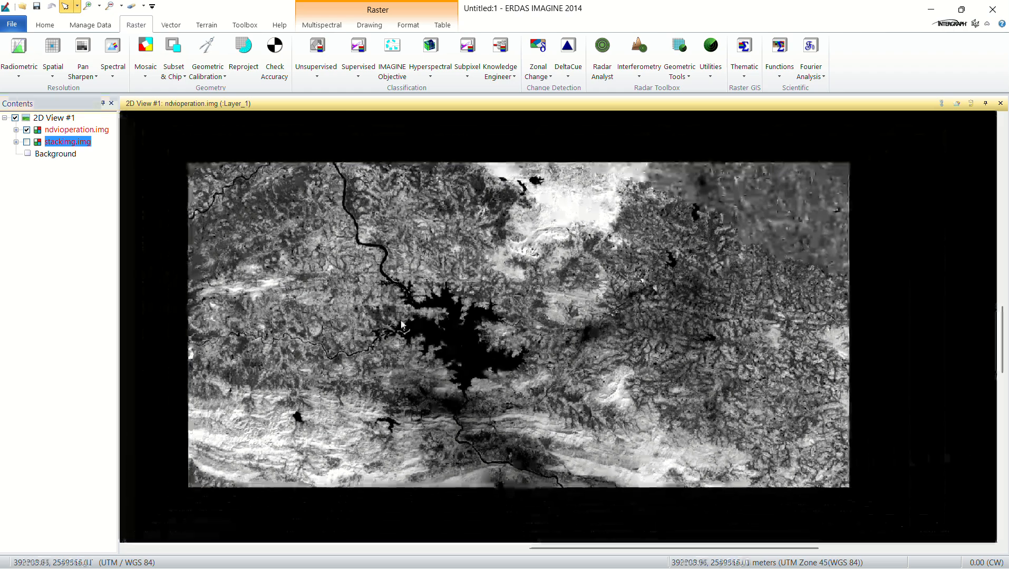
scroll(428, 366, "up", 3)
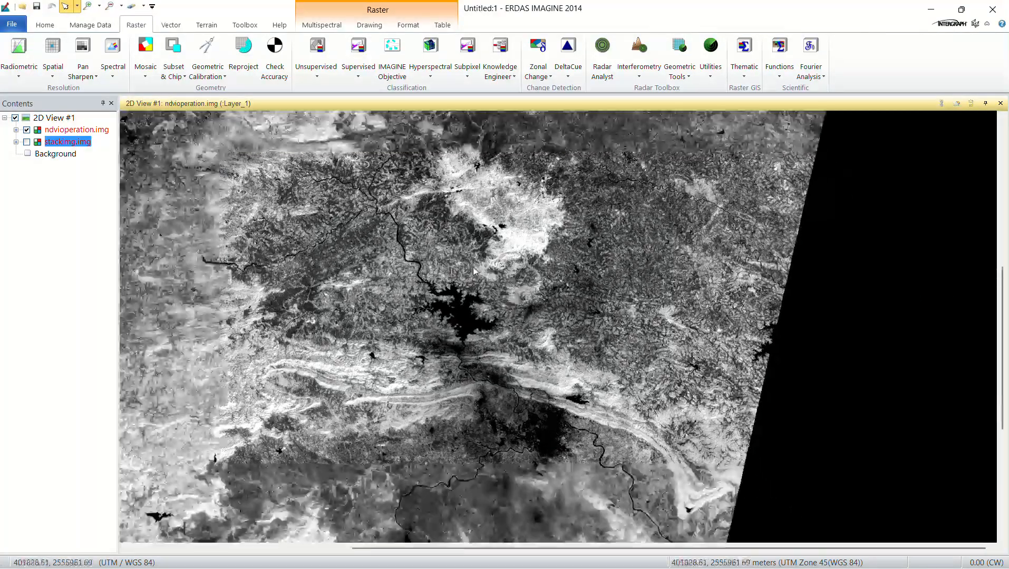
scroll(508, 243, "down", 3)
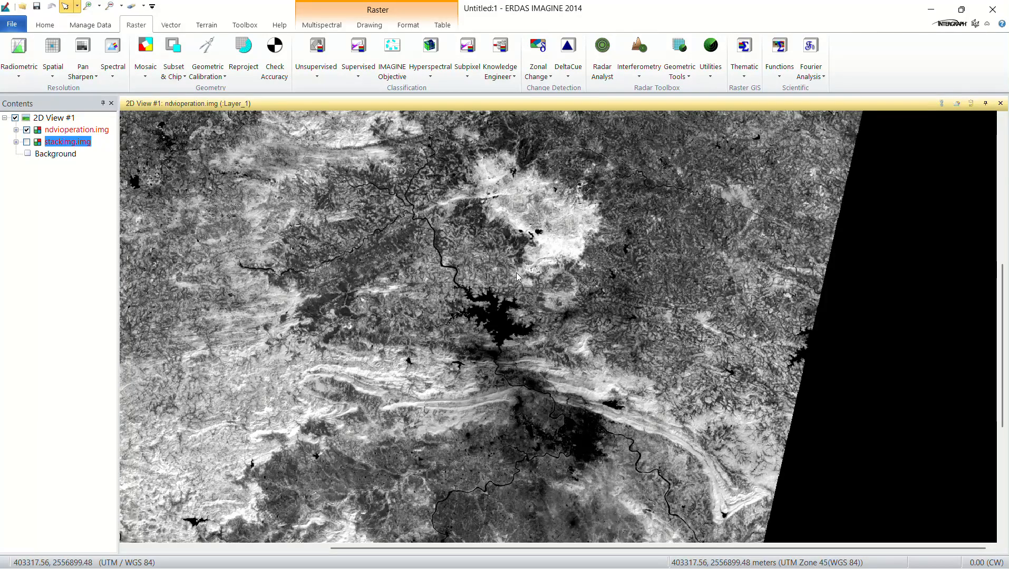
Step: Switch to the ChatGPT conversation in Chrome and find the answer to "what is ndvi classification"
mouse_move(673, 567)
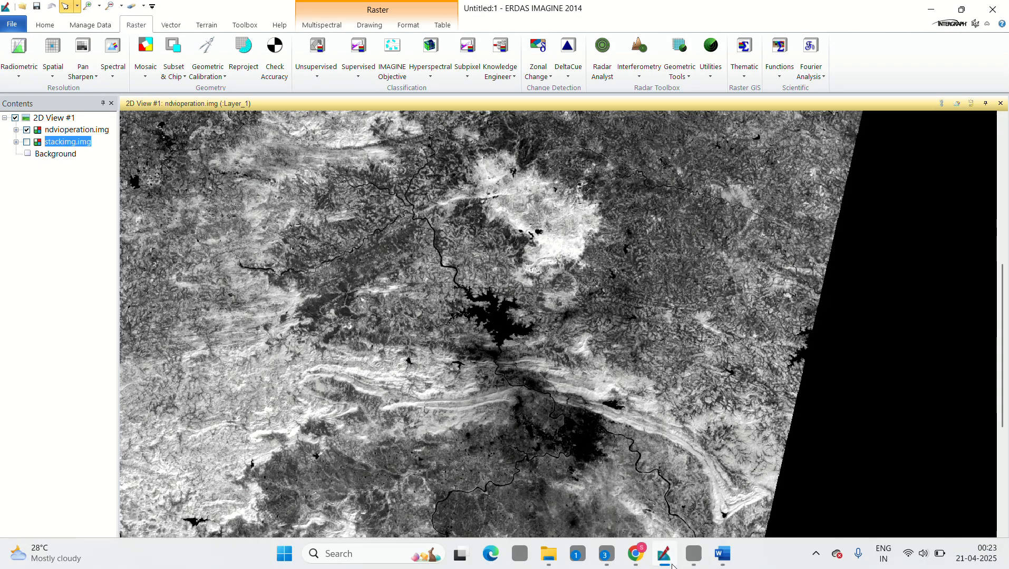
left_click(636, 553)
left_click(104, 9)
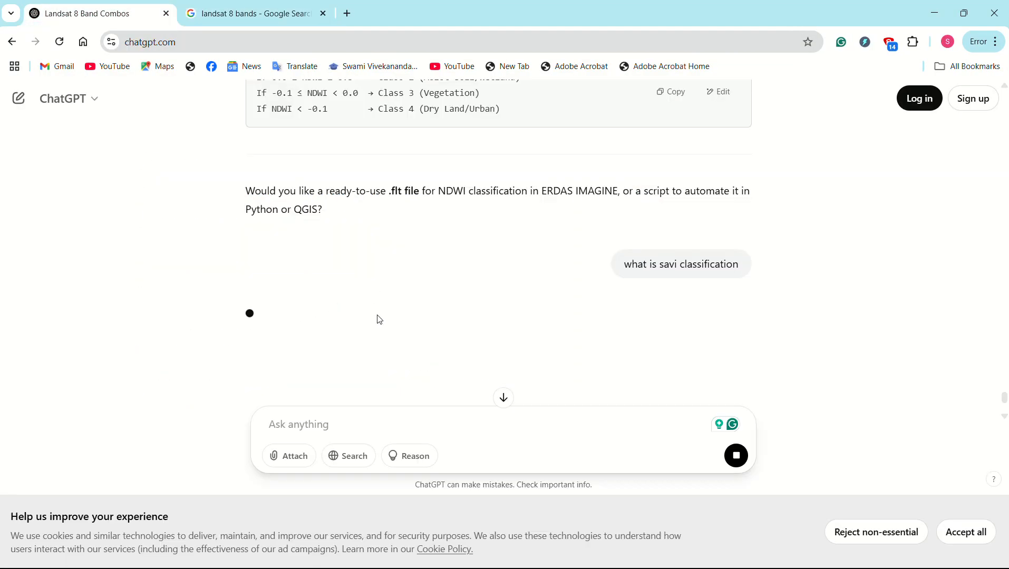
scroll(480, 222, "up", 20)
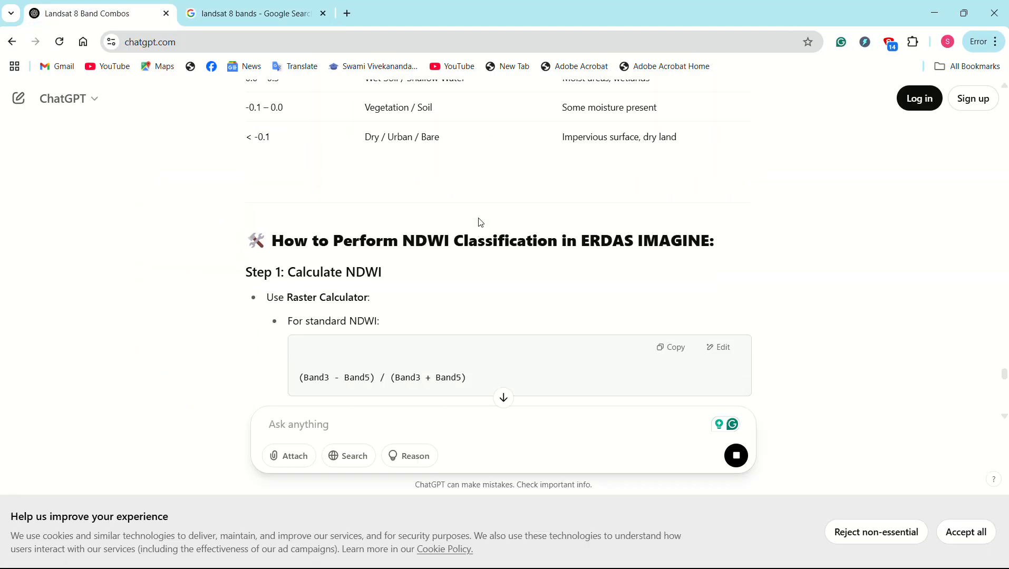
scroll(480, 222, "up", 20)
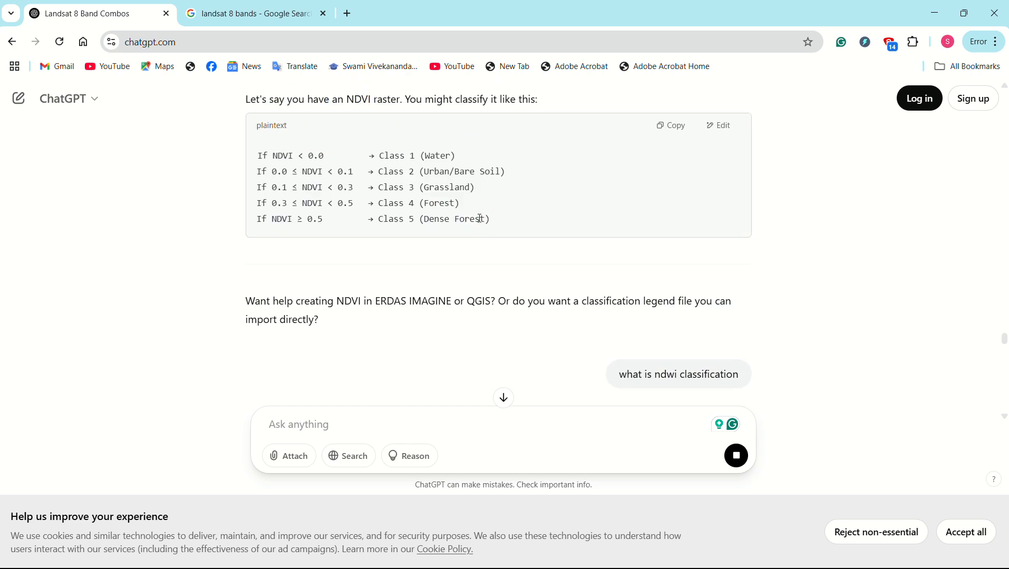
scroll(480, 218, "up", 14)
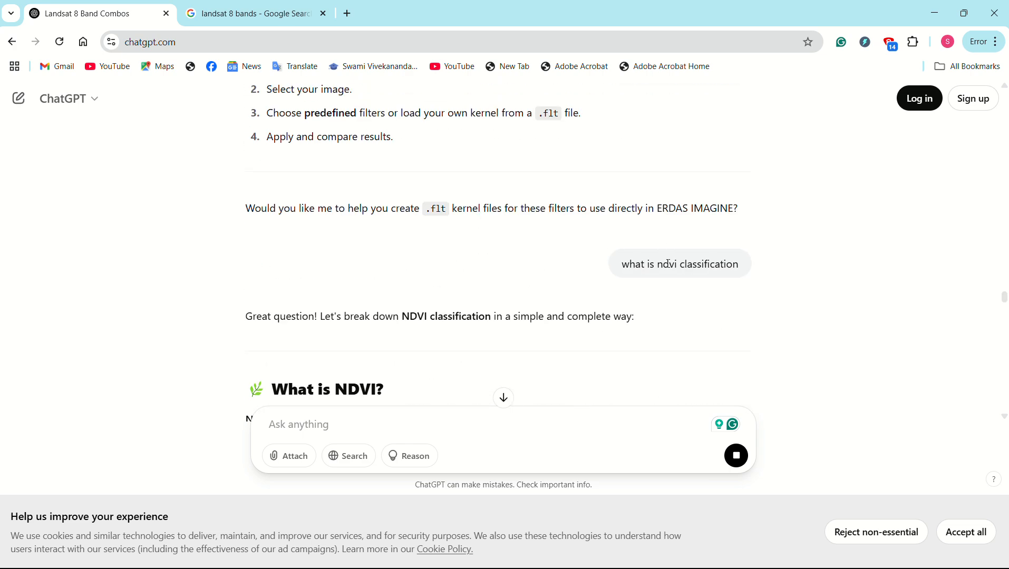
left_click_drag(652, 265, 685, 266)
scroll(588, 239, "down", 4)
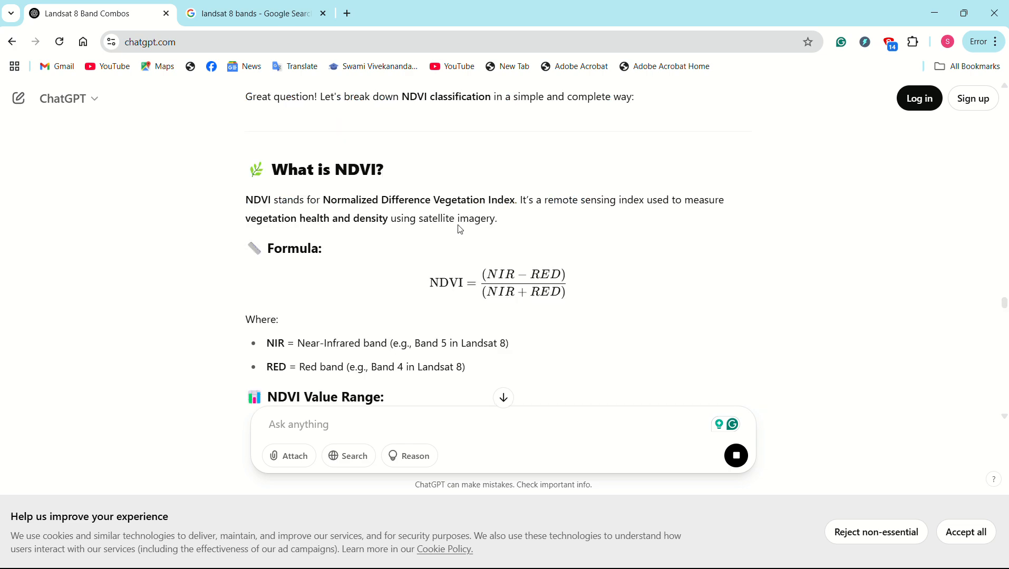
Step: Examine the NDVI formula, its NIR and RED band definitions, and the NDVI value range
left_click_drag(432, 280, 566, 280)
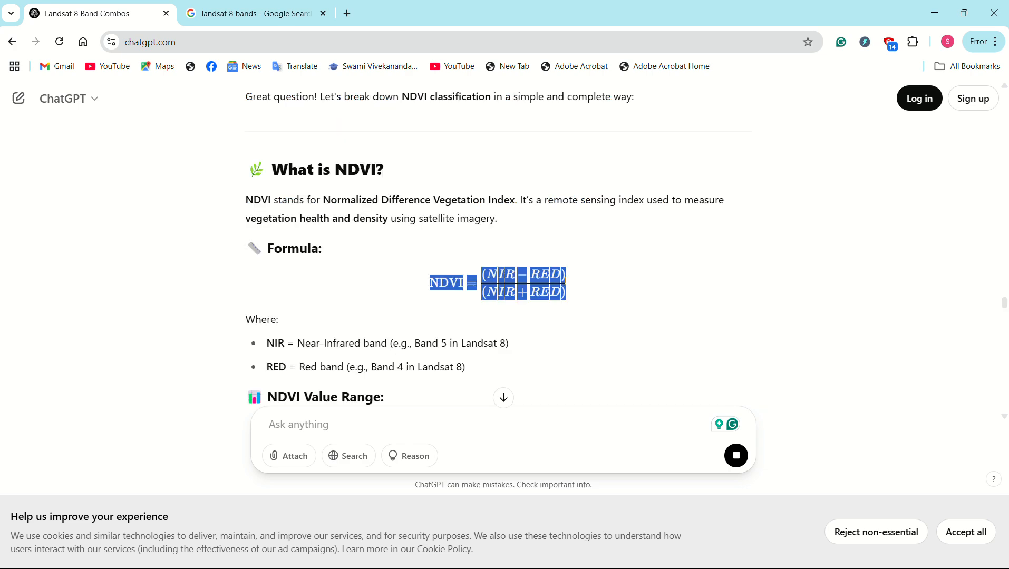
left_click(487, 259)
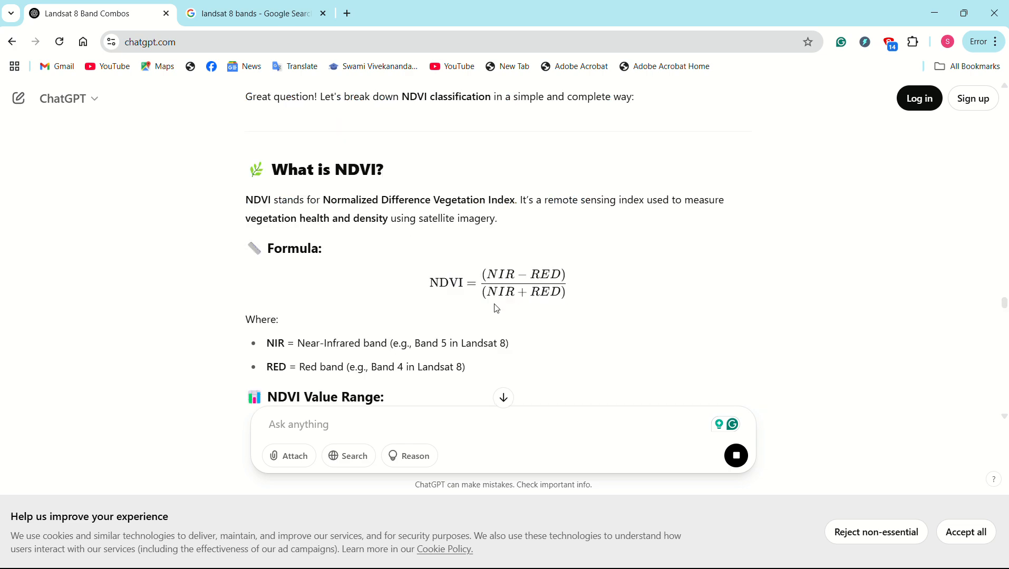
scroll(400, 304, "down", 4)
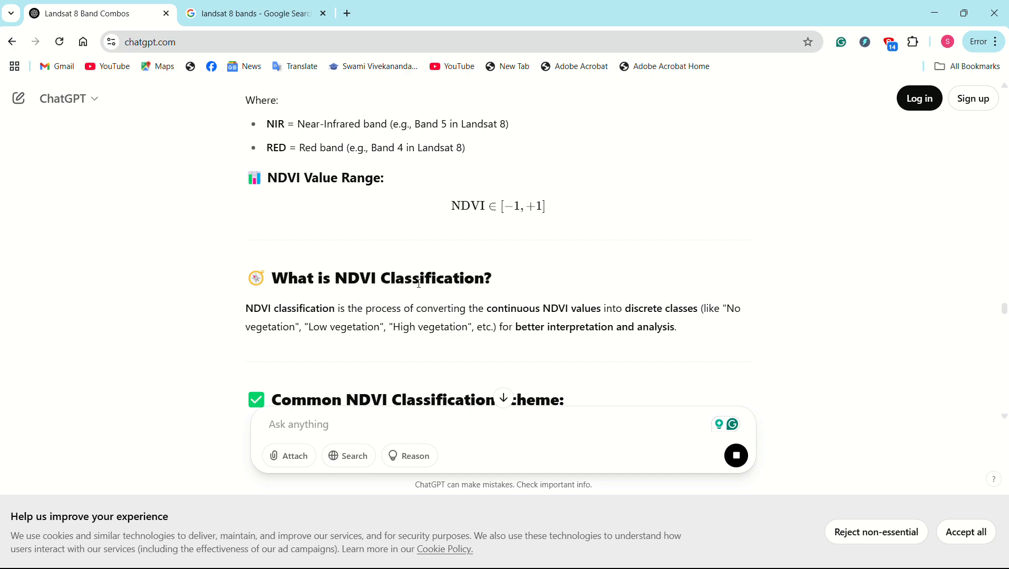
scroll(420, 284, "up", 4)
scroll(374, 321, "down", 4)
scroll(441, 205, "up", 4)
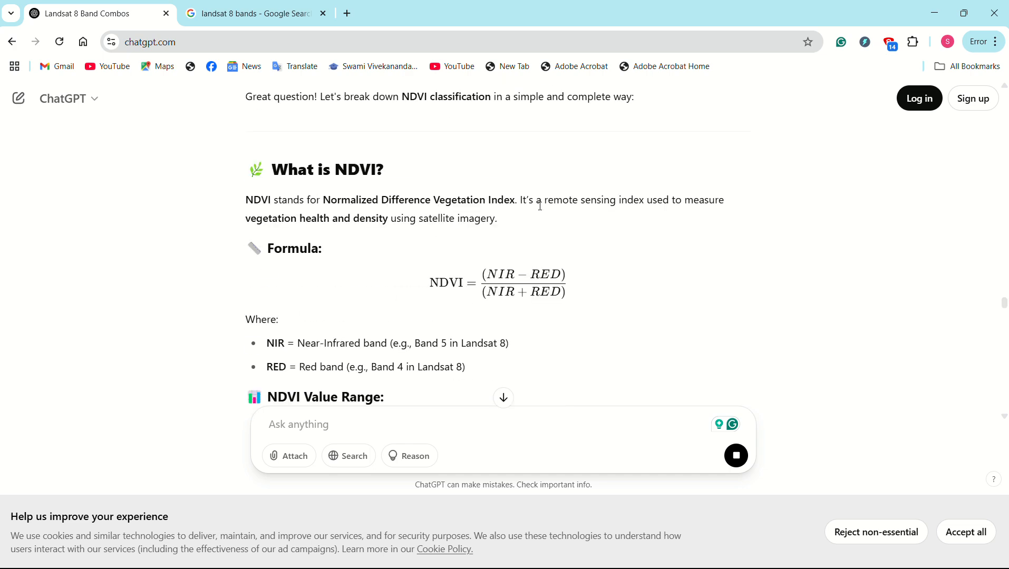
left_click_drag(434, 275, 480, 303)
left_click(441, 262)
scroll(444, 267, "down", 4)
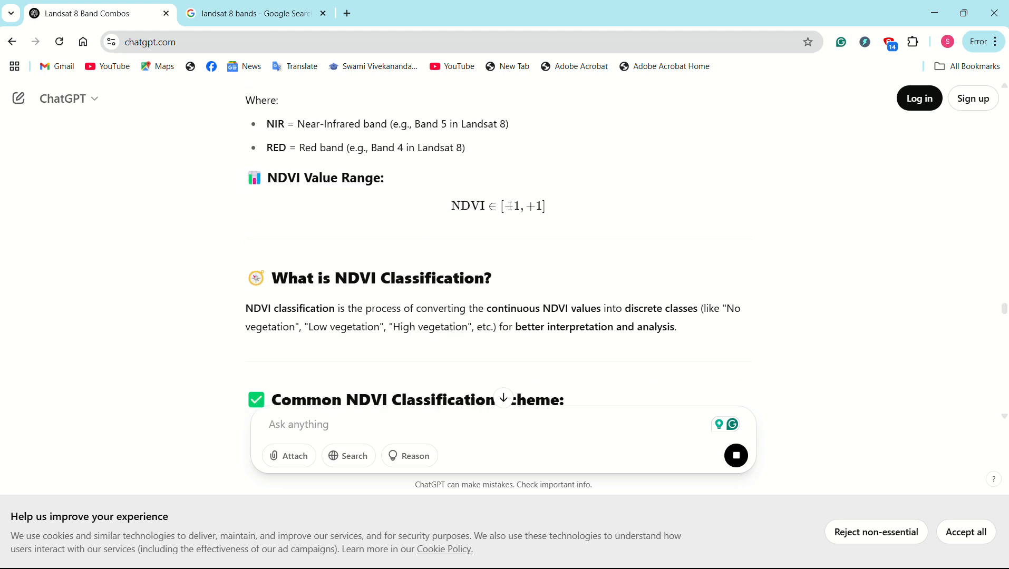
left_click_drag(512, 207, 543, 207)
left_click(463, 264)
Step: Examine the Common NDVI Classification Scheme table, including the range and class of its Very Dense Vegetation row
scroll(522, 227, "down", 4)
scroll(342, 213, "down", 4)
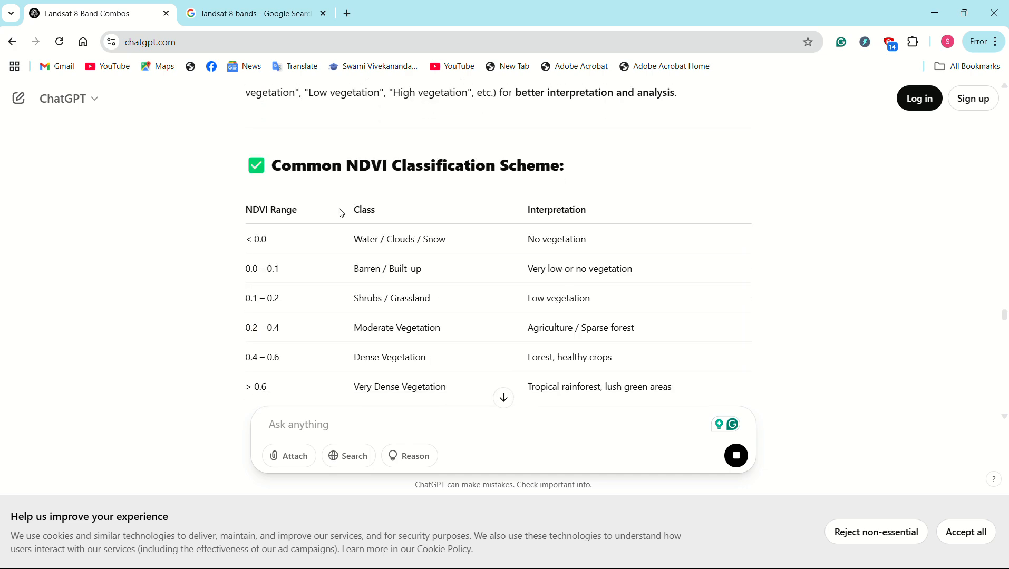
scroll(342, 215, "up", 4)
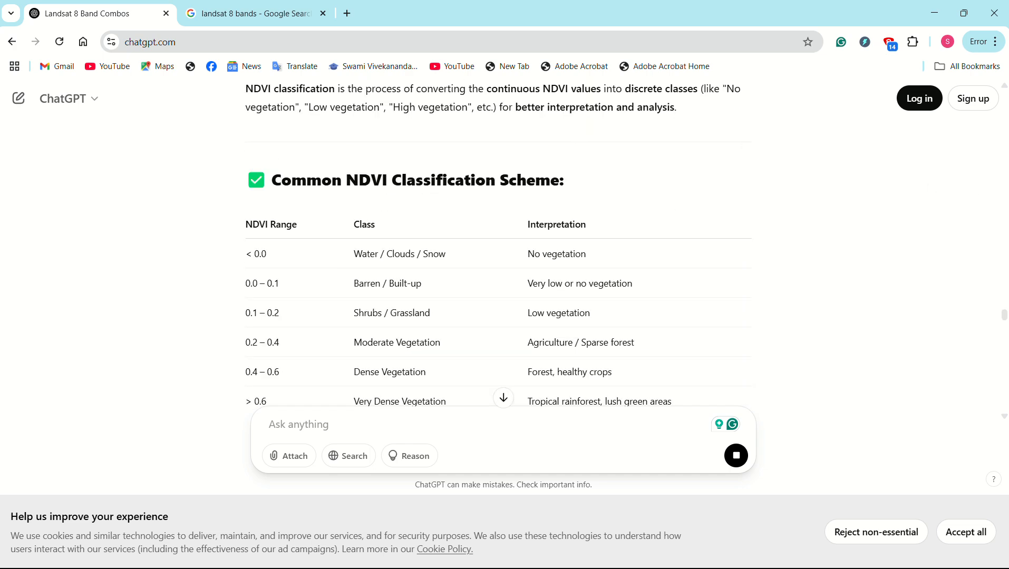
scroll(1005, 317, "down", 4)
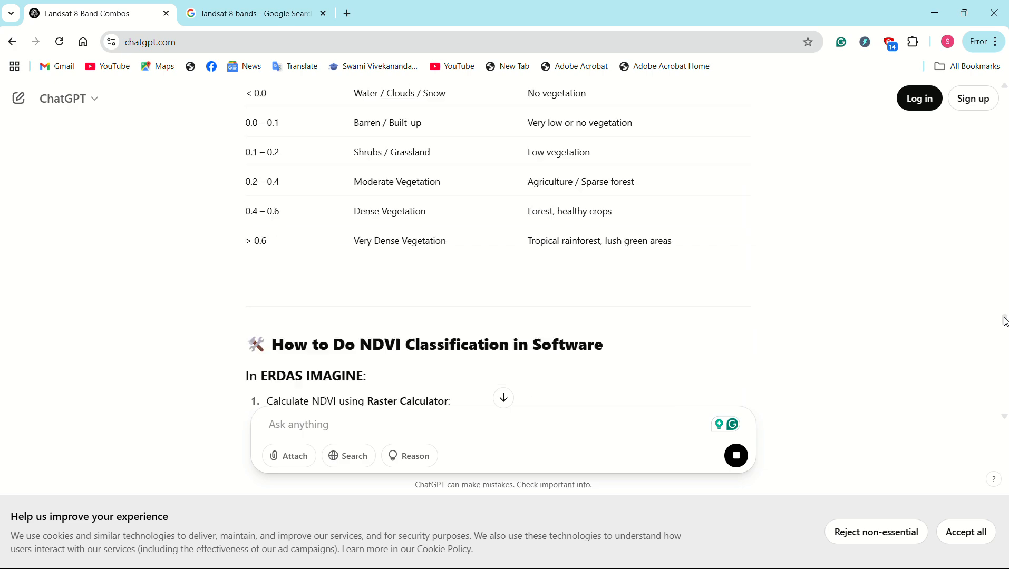
scroll(1005, 316, "up", 4)
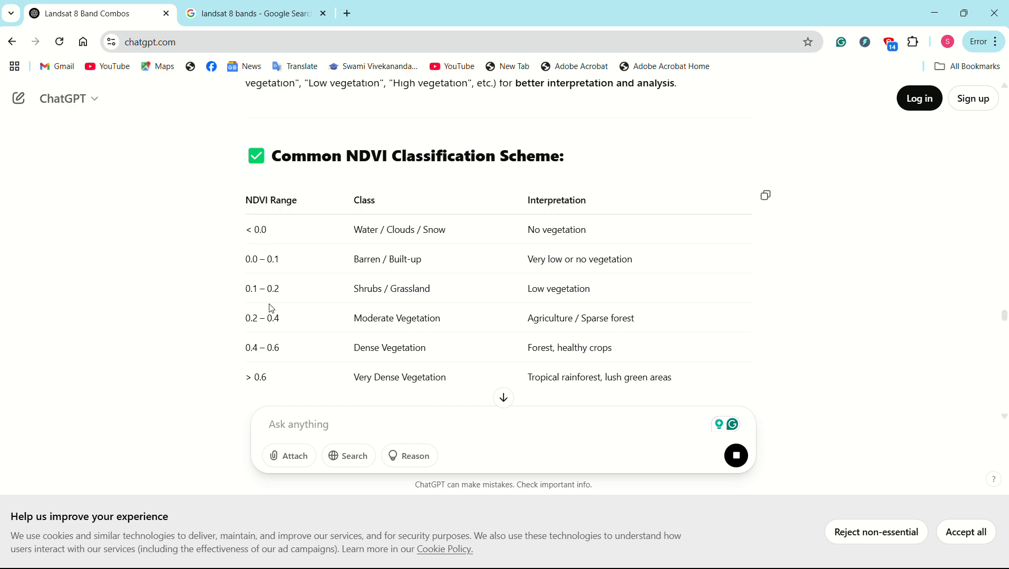
scroll(477, 302, "down", 4)
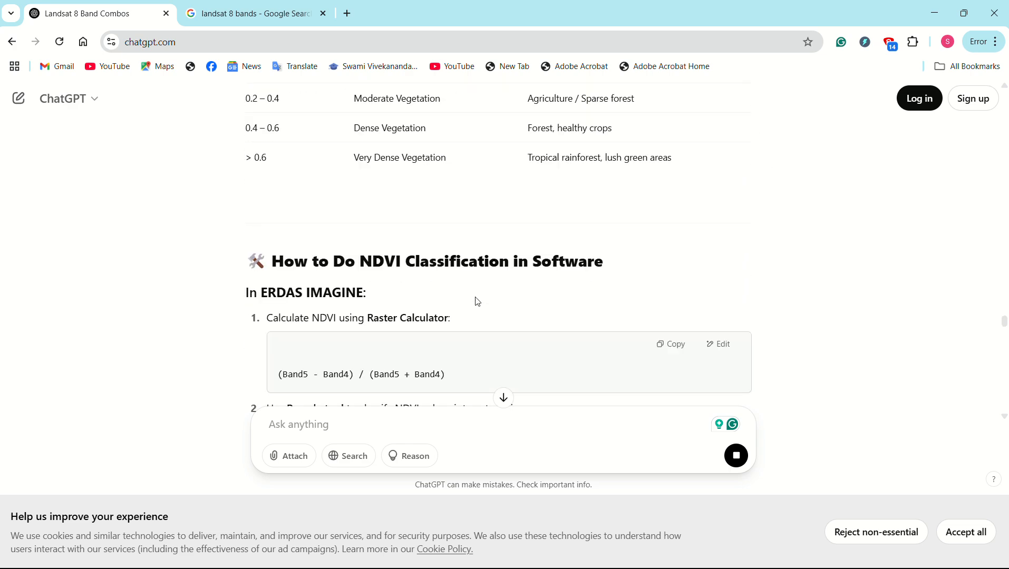
scroll(478, 302, "up", 4)
scroll(360, 227, "down", 4)
left_click_drag(248, 158, 315, 158)
left_click_drag(364, 158, 442, 169)
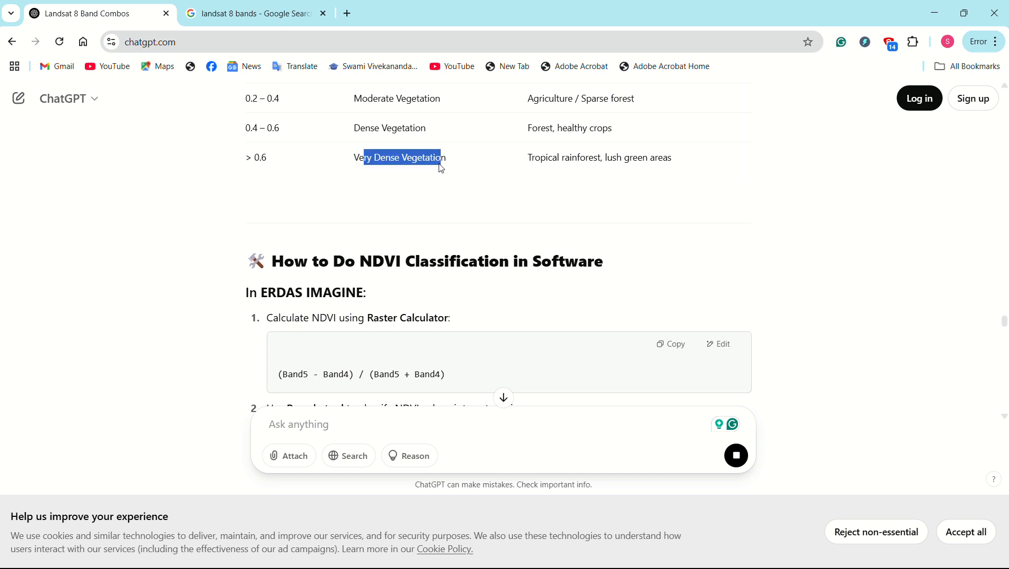
Step: Write the note "+1= white= vegetation" in the ChatGPT message box without sending it
left_click(362, 430)
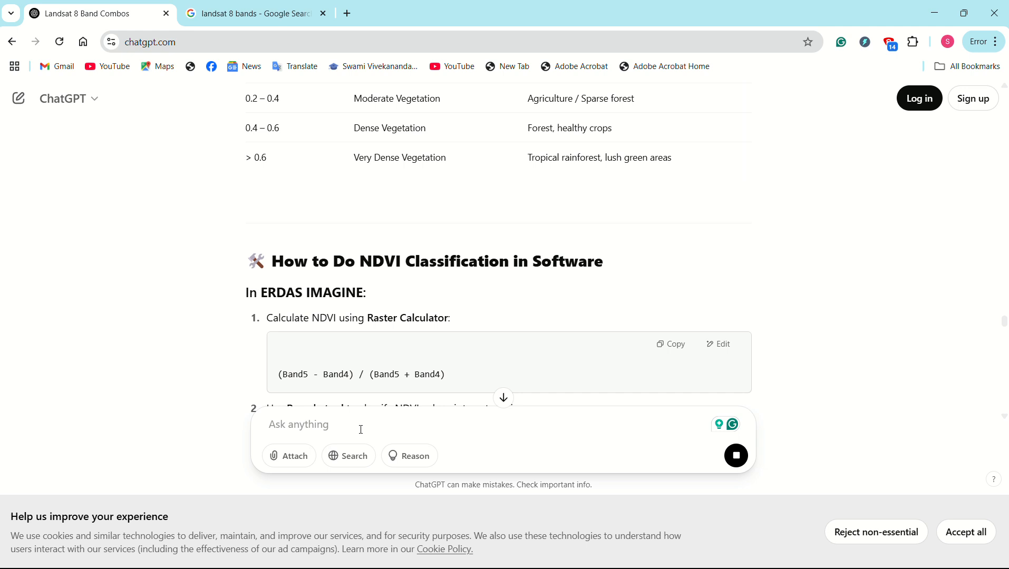
type("+1= w")
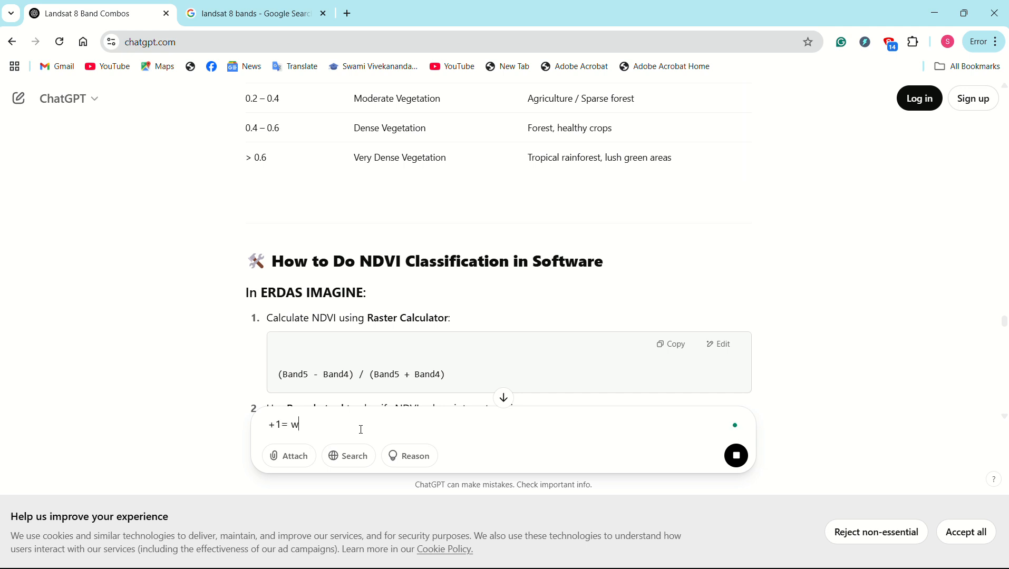
type("hite=")
type("vege")
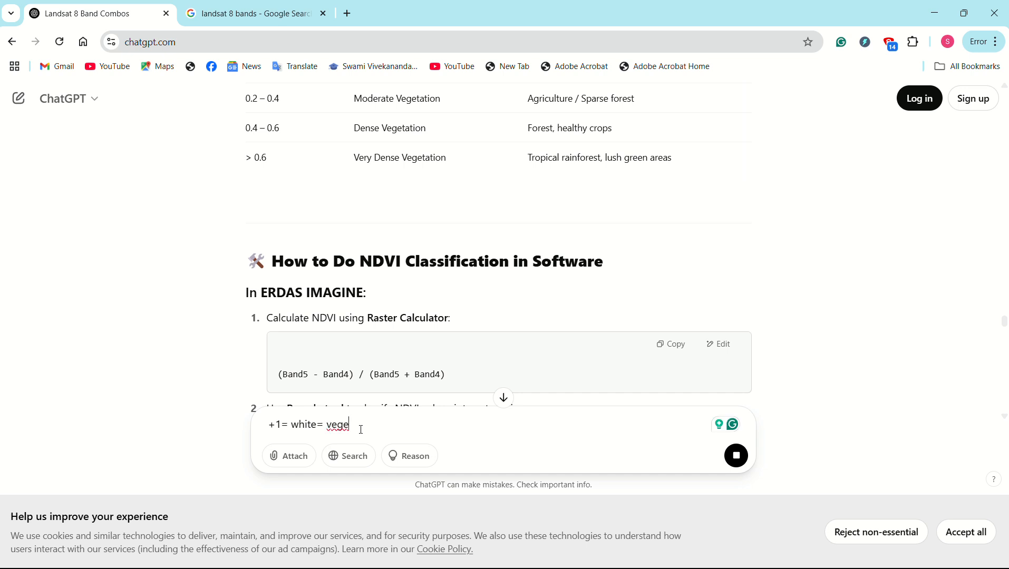
type("tation")
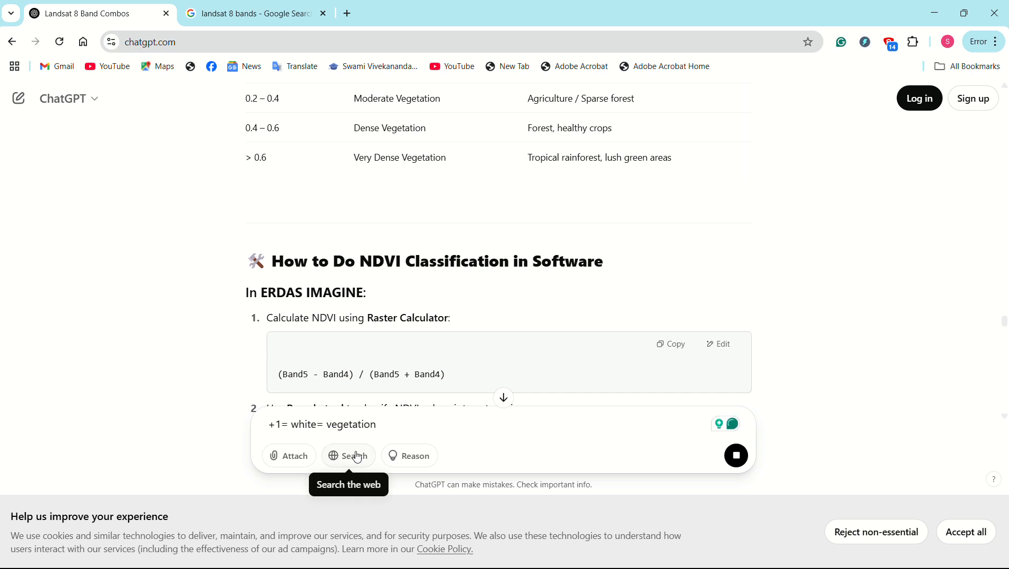
Step: Replace the draft note in the message box with "-1= black= water body"
key("BackSpace")
key("BackSpace")
key("BackSpace")
key("BackSpace")
key("BackSpace")
key("BackSpace")
key("BackSpace")
key("BackSpace")
key("BackSpace")
key("BackSpace")
key("BackSpace")
key("BackSpace")
key("BackSpace")
key("BackSpace")
key("BackSpace")
key("BackSpace")
key("BackSpace")
key("BackSpace")
key("BackSpace")
key("BackSpace")
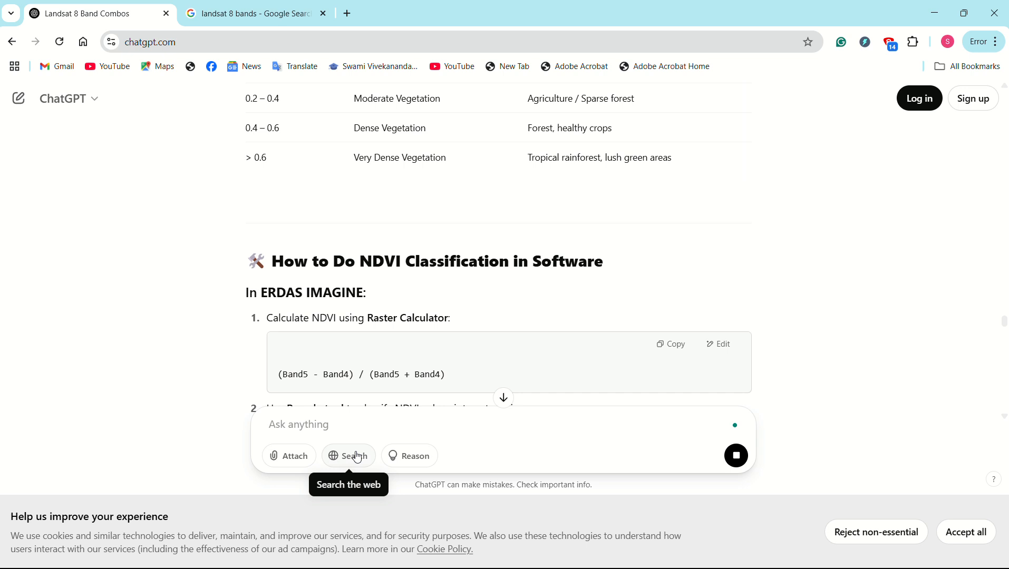
type("-1")
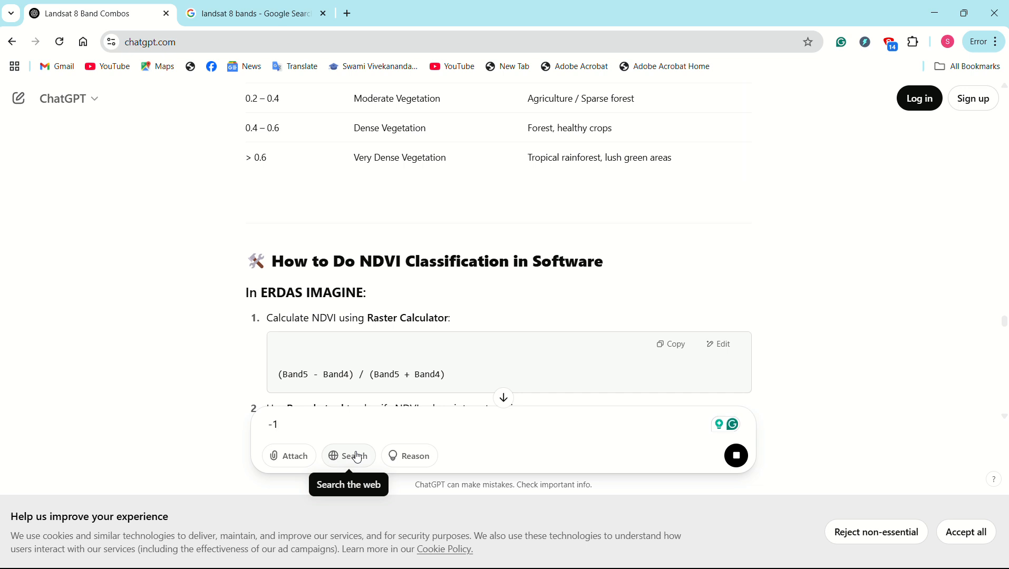
type("= black= water")
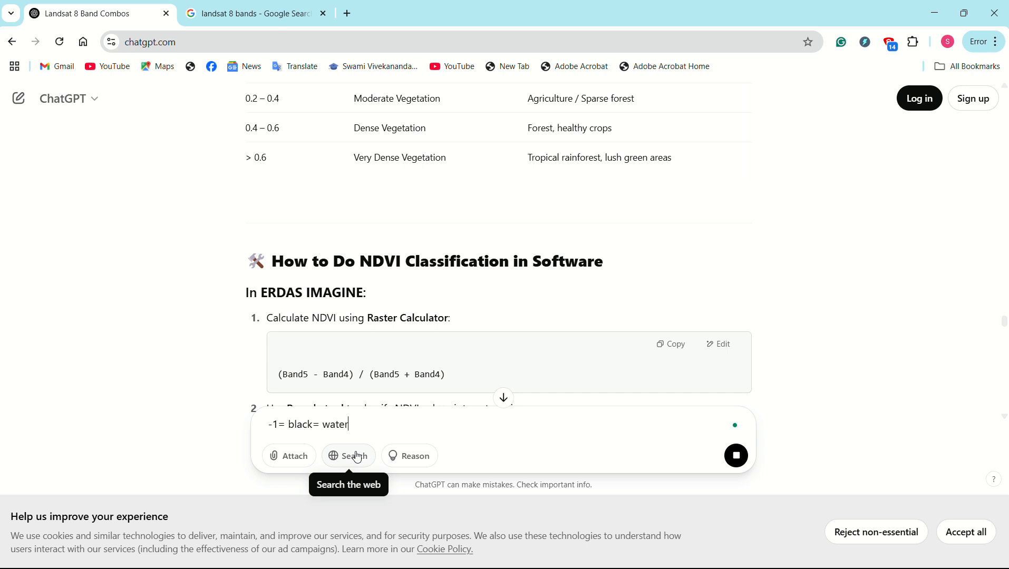
type(" body")
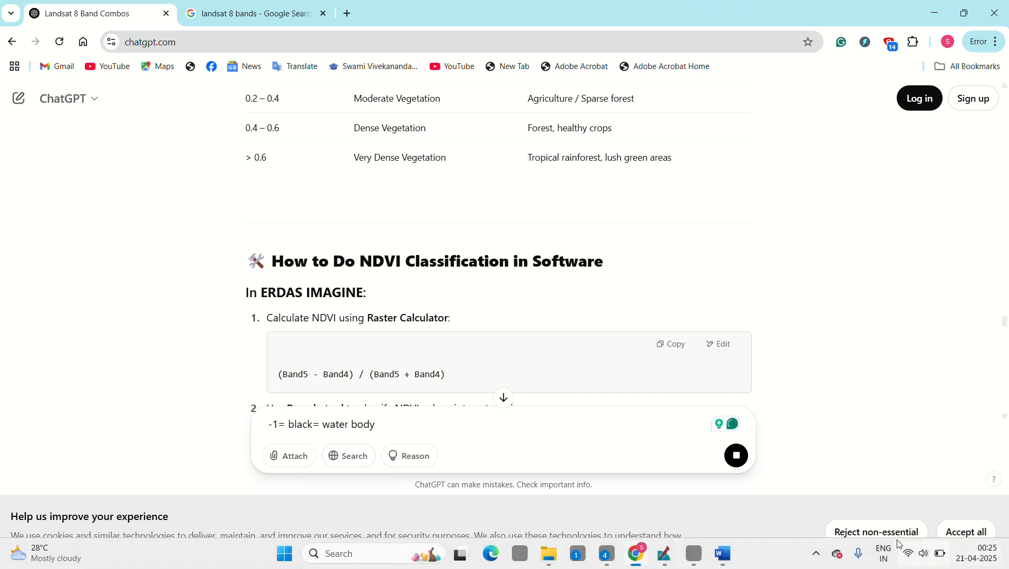
Step: Switch to ERDAS IMAGINE and inspect the black water bodies and white vegetation areas of ndvioperation.img at several scales around the reservoir
left_click(665, 554)
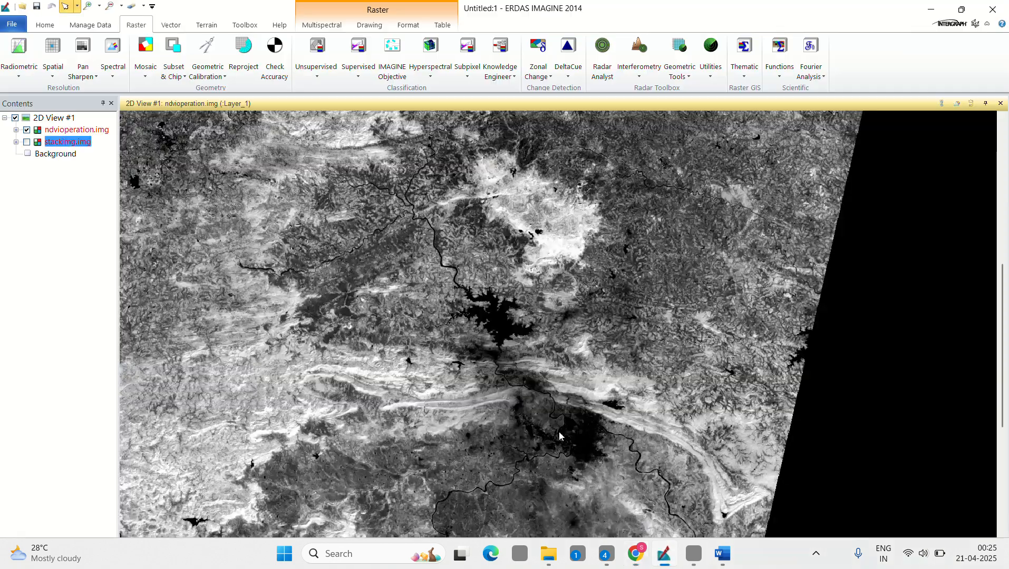
scroll(513, 342, "up", 3)
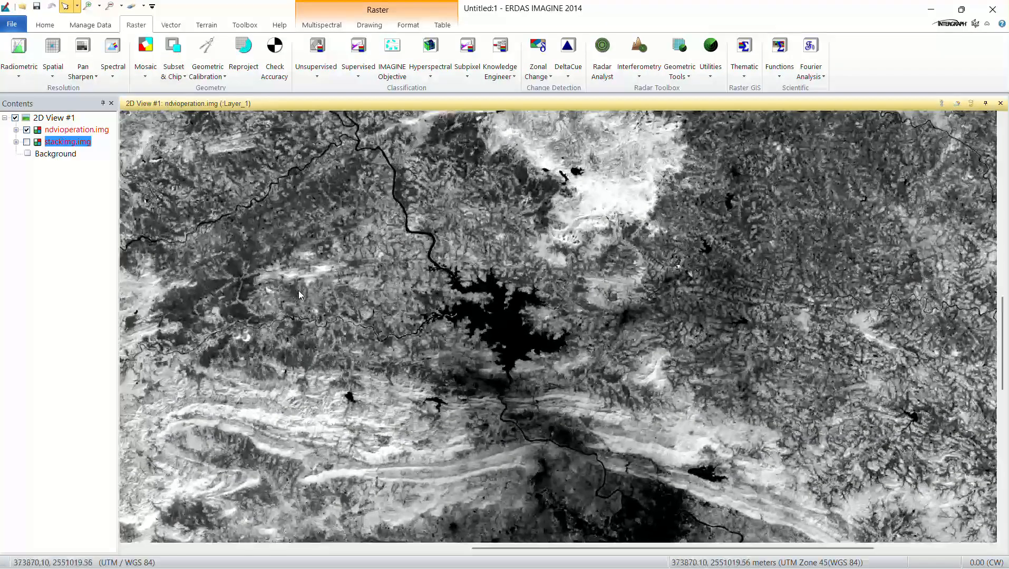
scroll(510, 333, "down", 2)
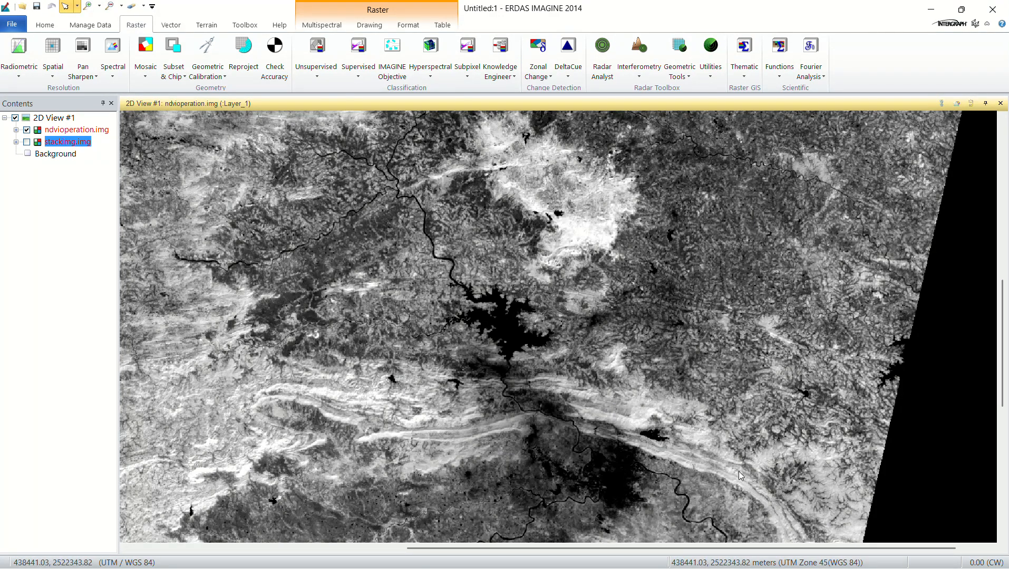
scroll(558, 335, "up", 2)
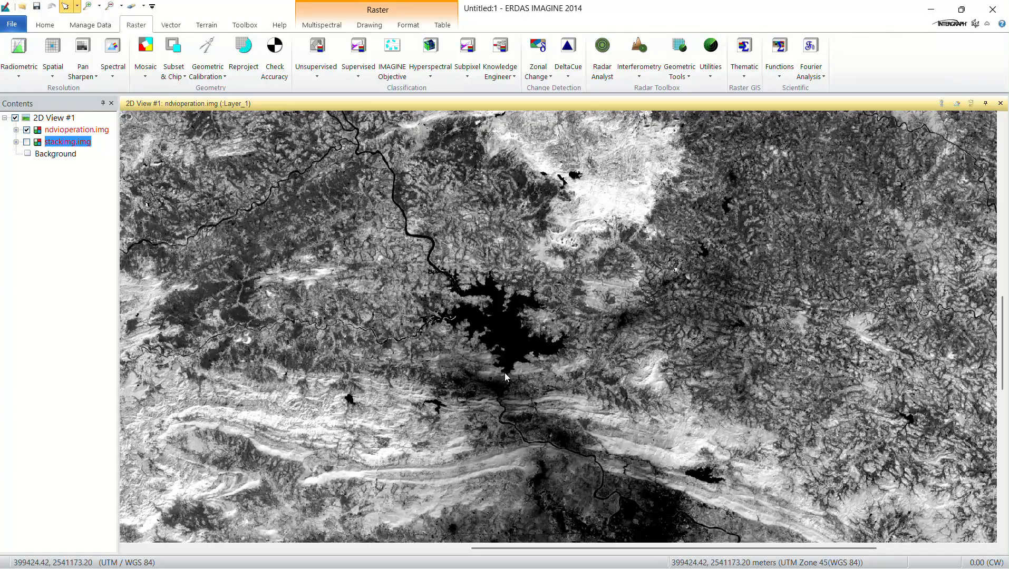
scroll(505, 341, "down", 2)
scroll(490, 318, "up", 4)
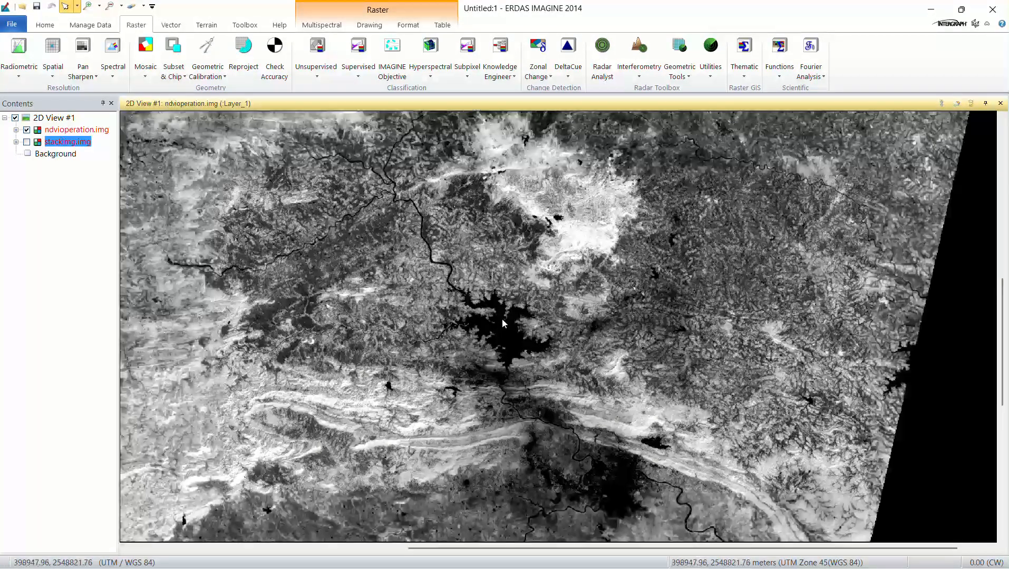
scroll(490, 299, "up", 2)
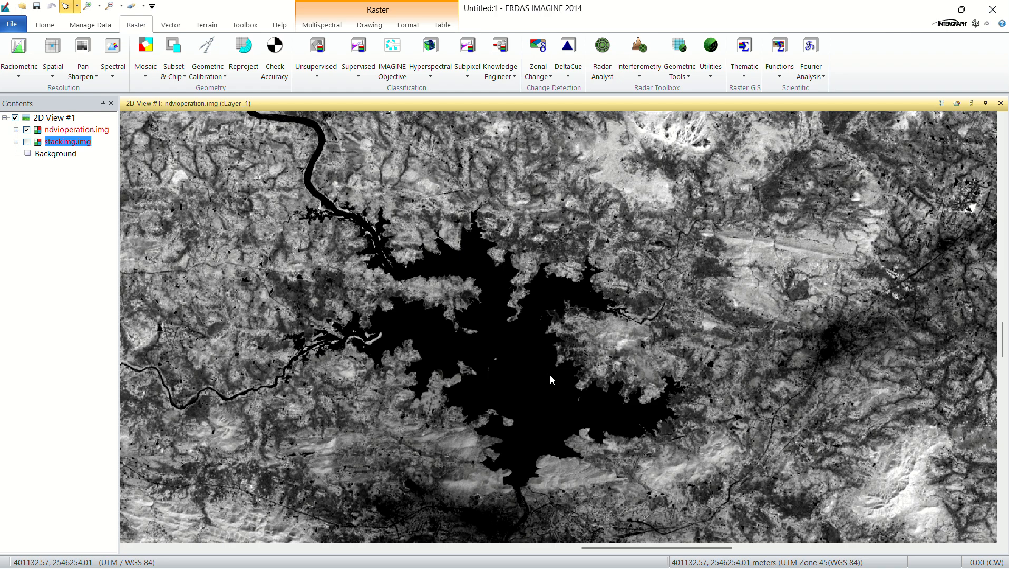
scroll(549, 387, "down", 3)
scroll(471, 345, "up", 4)
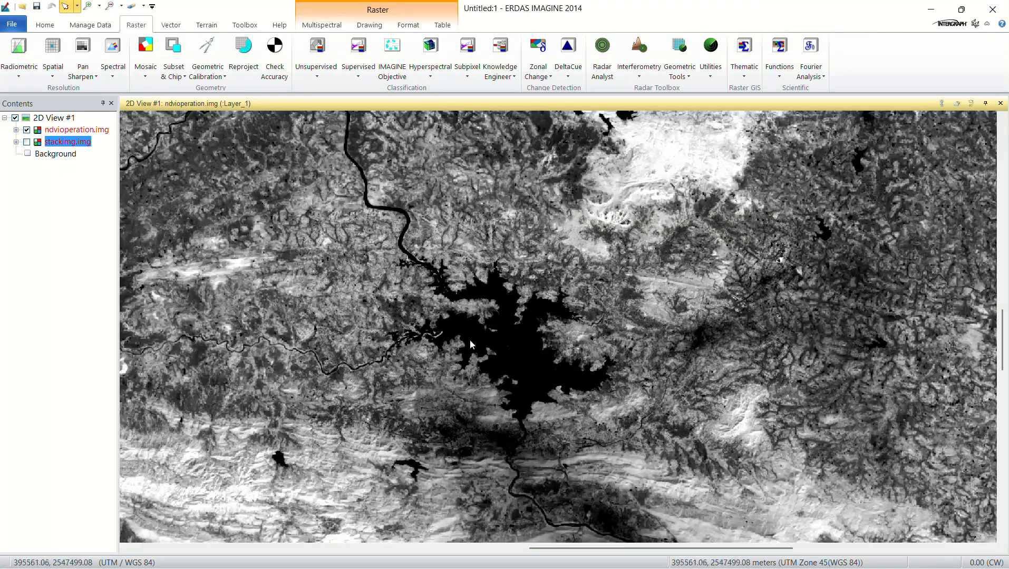
scroll(515, 380, "down", 3)
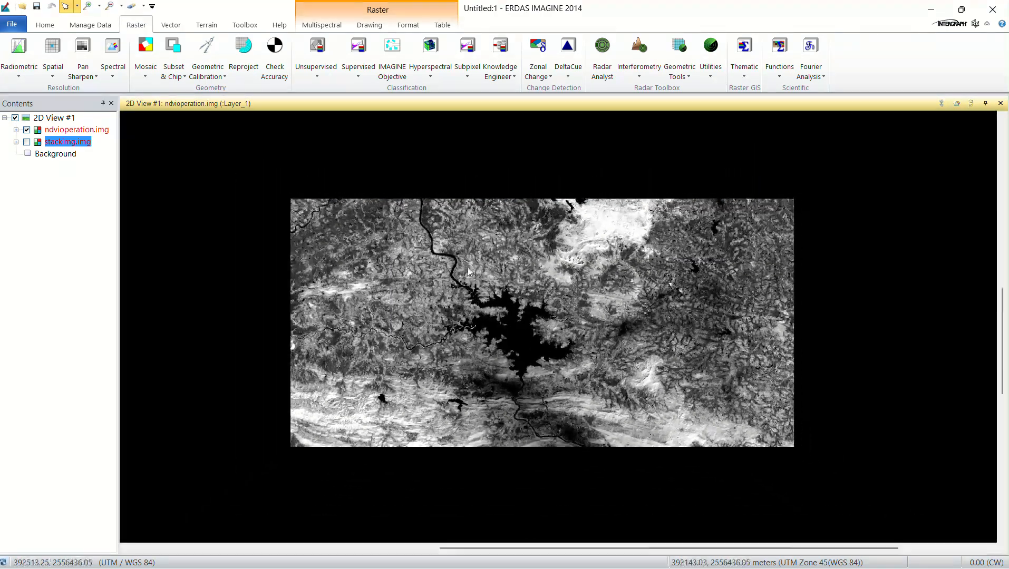
scroll(469, 272, "up", 2)
scroll(316, 343, "down", 2)
scroll(227, 383, "up", 3)
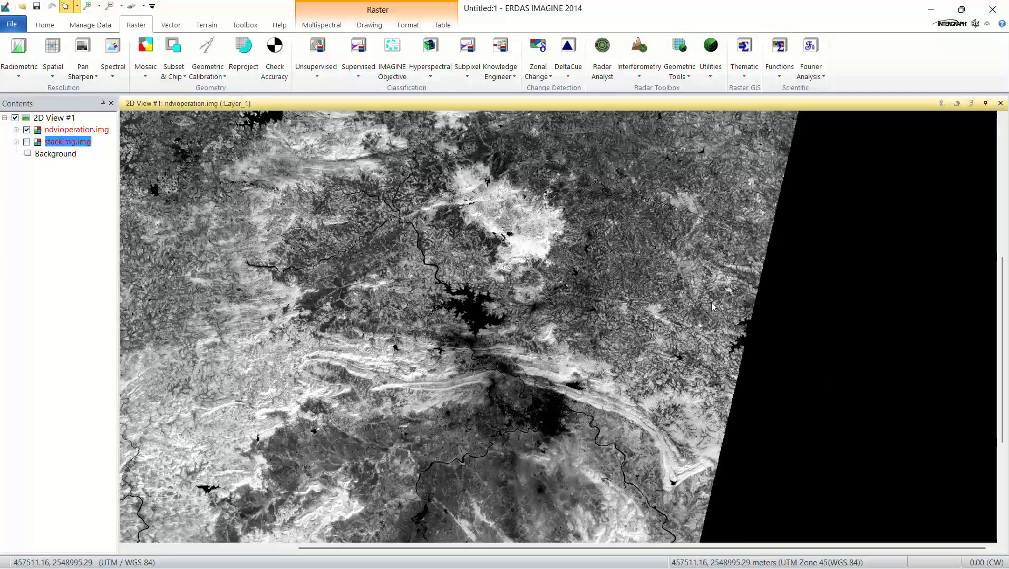
scroll(585, 365, "down", 2)
scroll(402, 363, "up", 2)
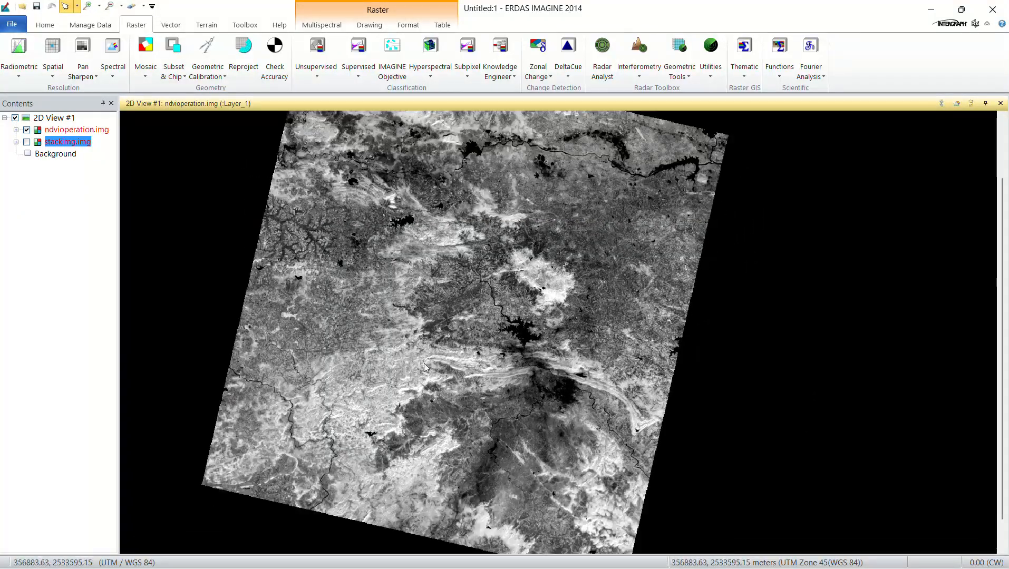
scroll(541, 335, "up", 5)
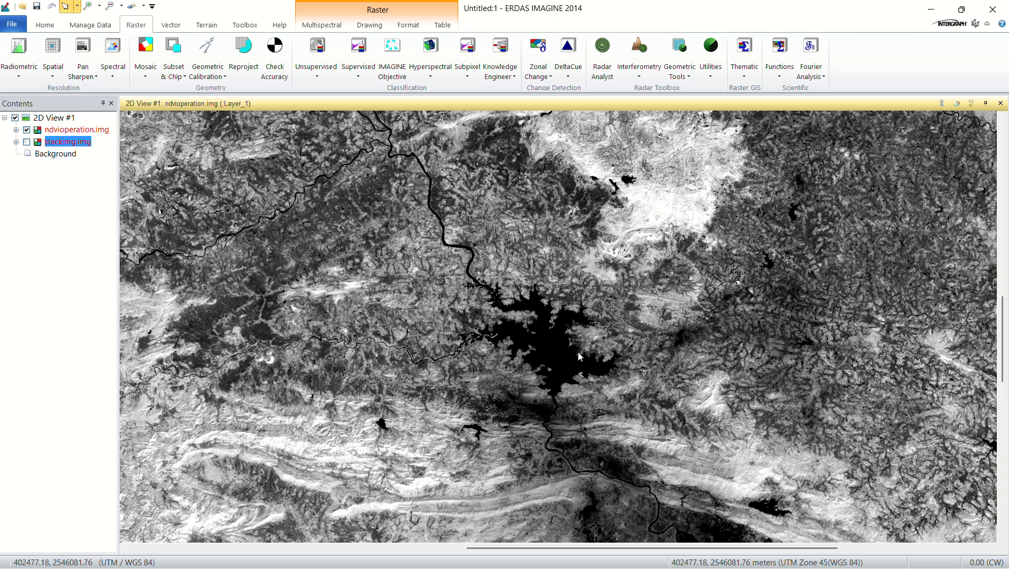
scroll(547, 343, "up", 4)
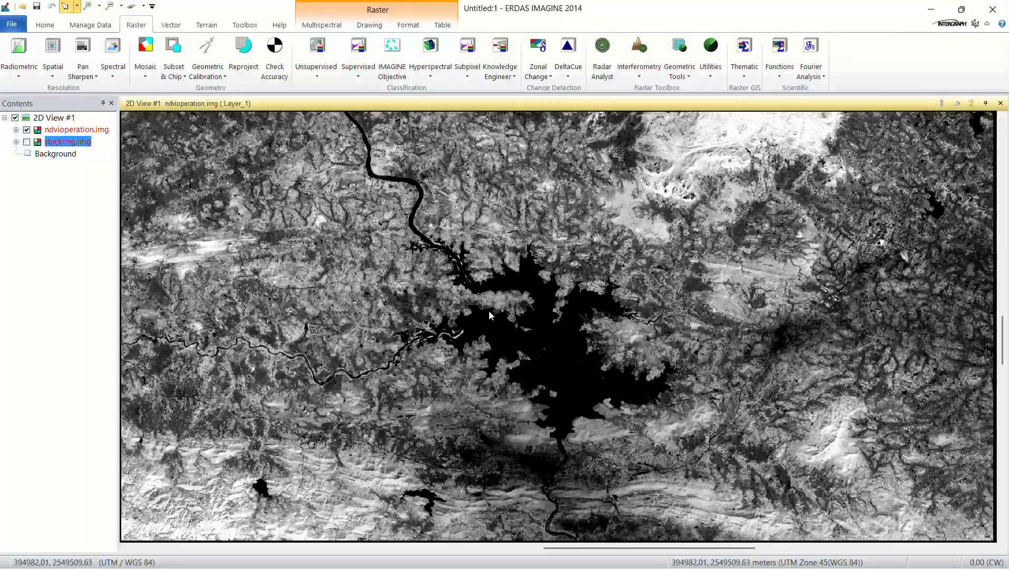
scroll(490, 315, "down", 2)
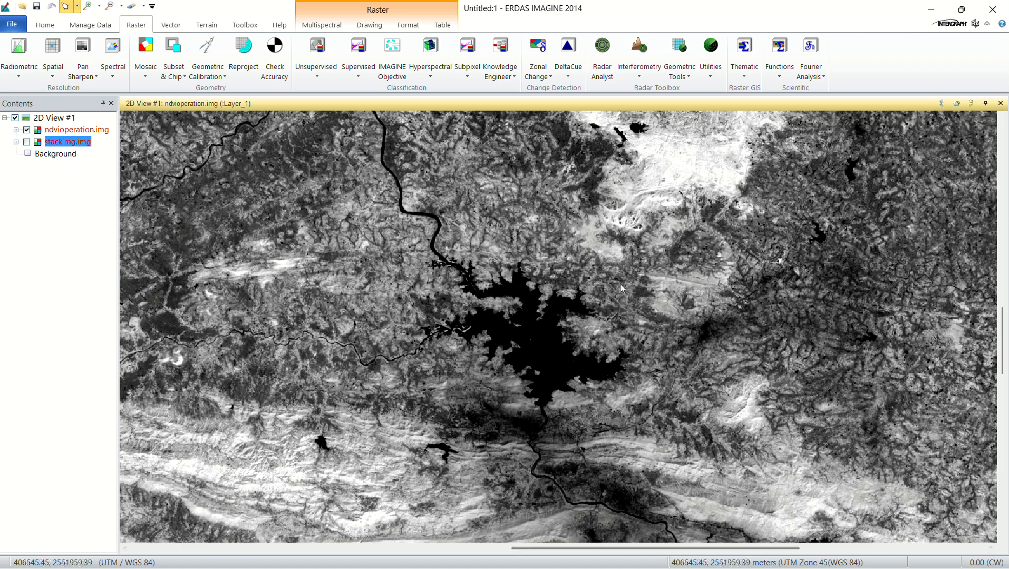
Step: Switch to the ChatGPT conversation in Chrome and read the meaning of NDWI in the answer to "what is ndwi classification"
key("alt+Tab")
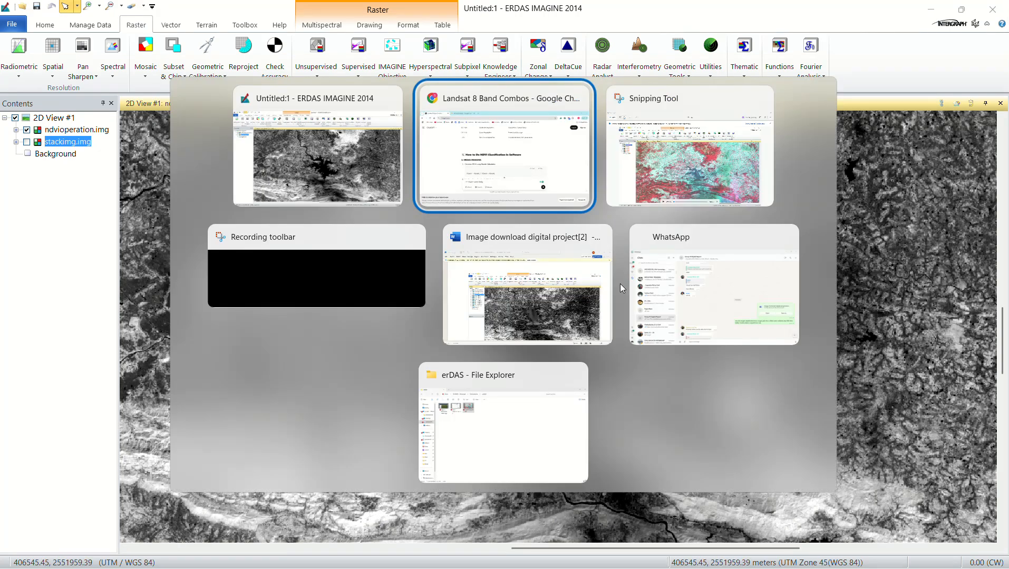
scroll(565, 264, "down", 20)
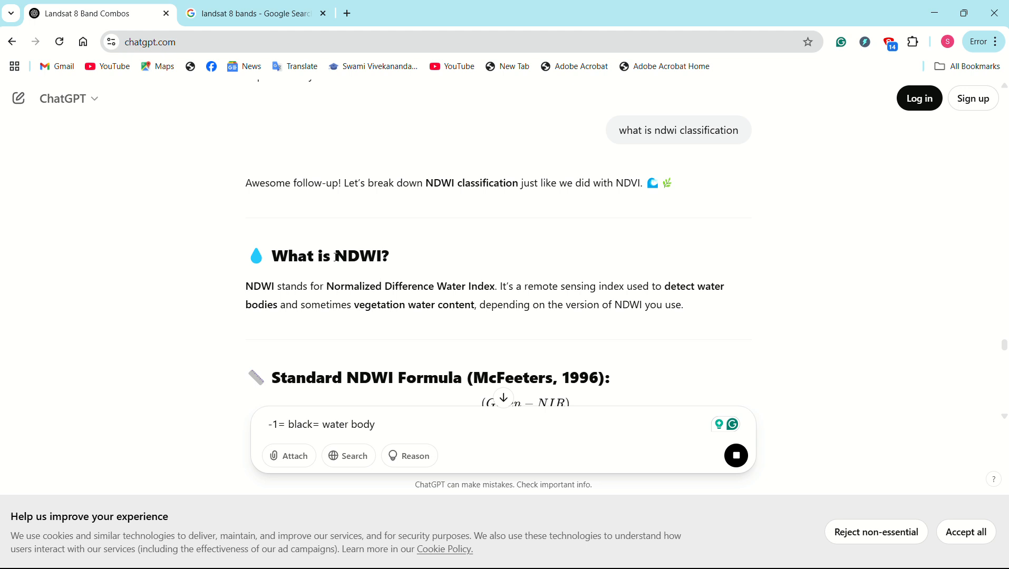
left_click_drag(333, 291, 496, 286)
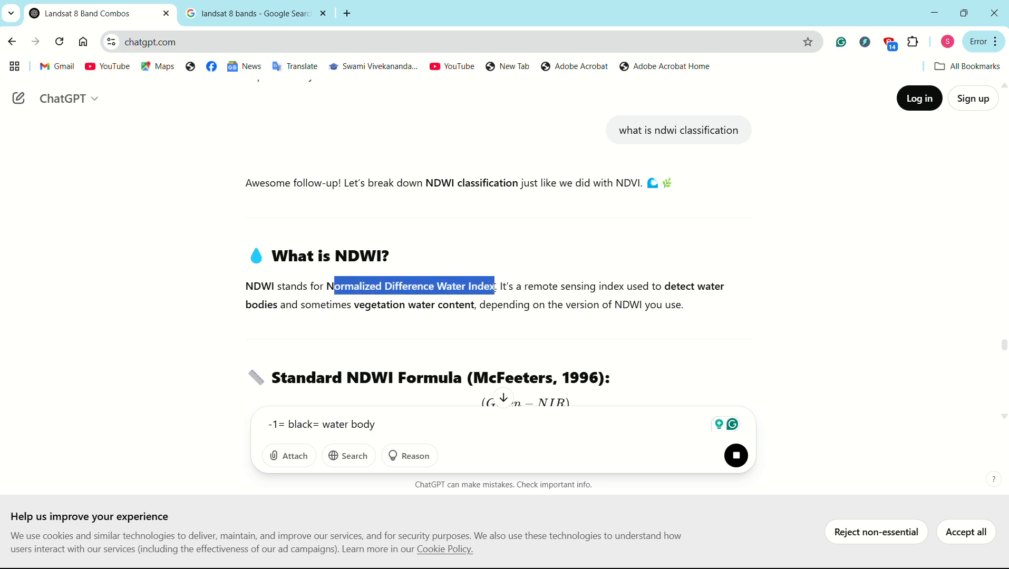
left_click(333, 287)
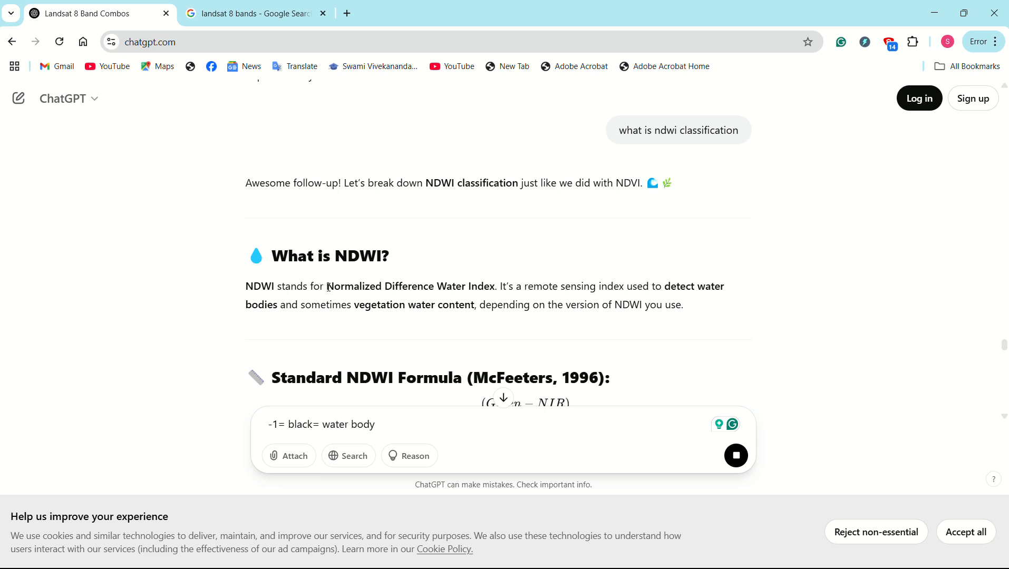
left_click_drag(329, 288, 496, 289)
left_click(436, 283)
Step: Examine the Standard NDWI Formula (McFeeters, 1996) and its Green and NIR band definitions for Landsat 8
scroll(446, 267, "down", 4)
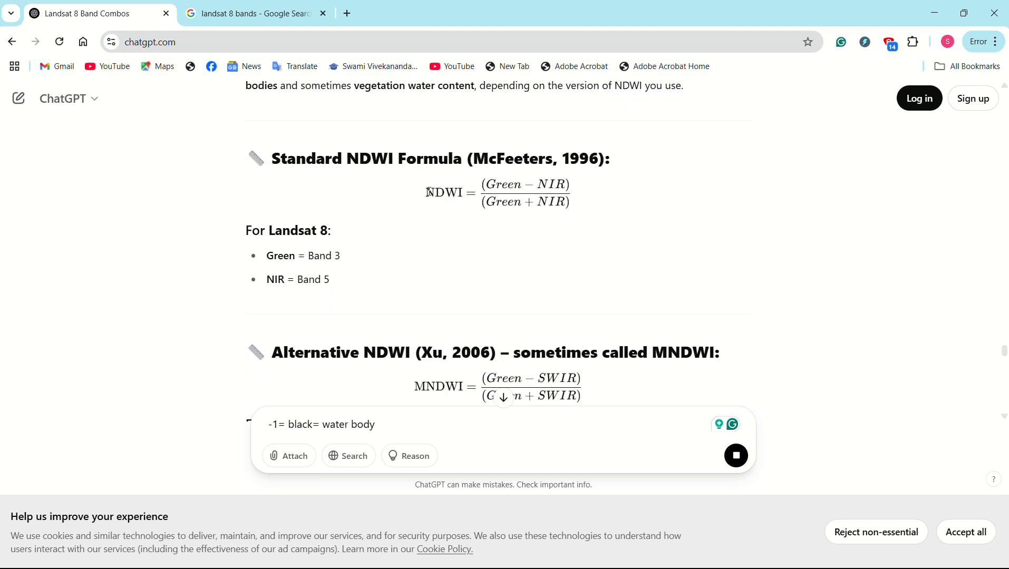
left_click_drag(427, 193, 565, 186)
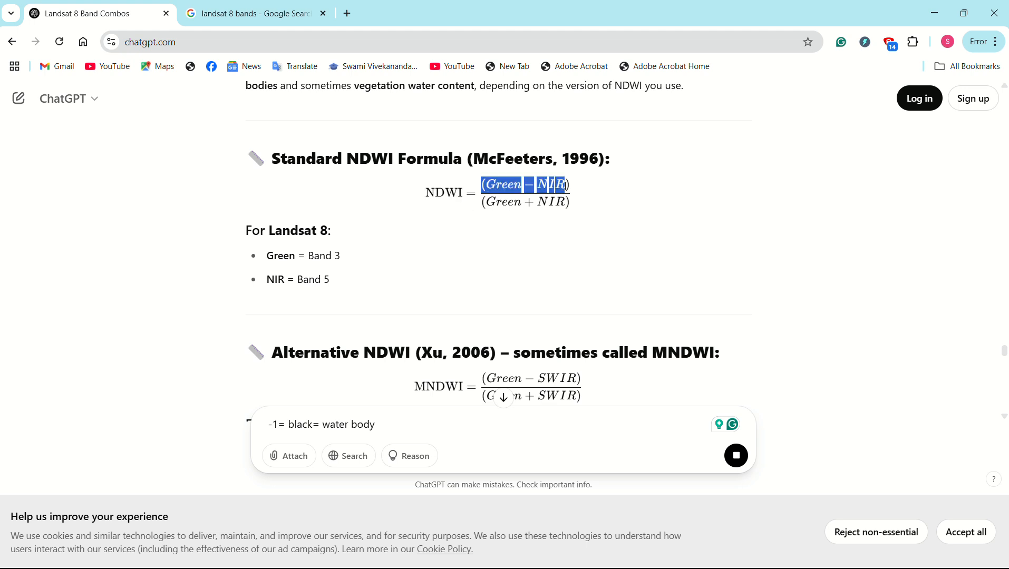
left_click(489, 205)
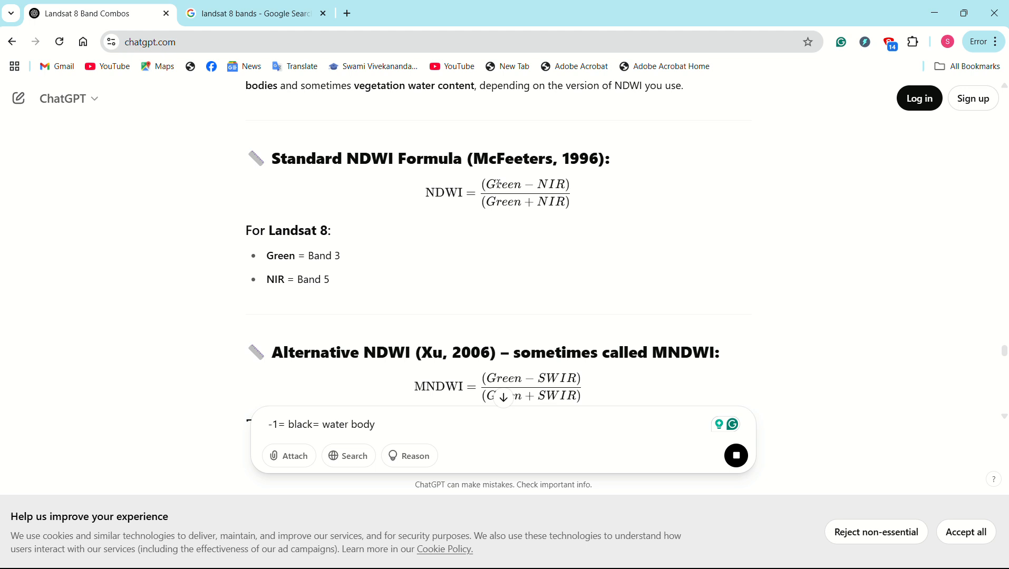
left_click_drag(498, 184, 581, 186)
left_click_drag(498, 205, 533, 201)
left_click(536, 204)
left_click_drag(268, 256, 342, 257)
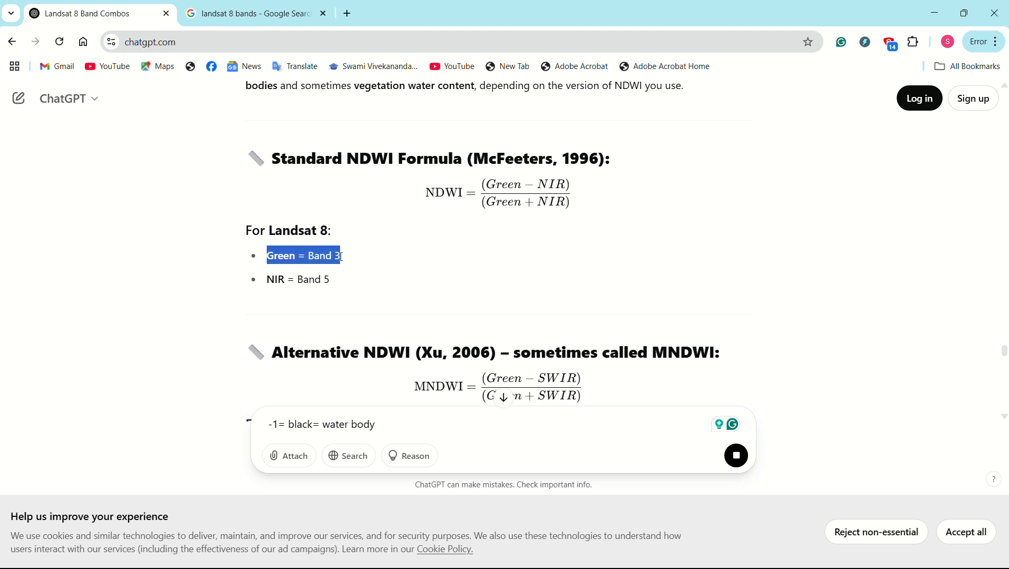
left_click_drag(270, 280, 332, 280)
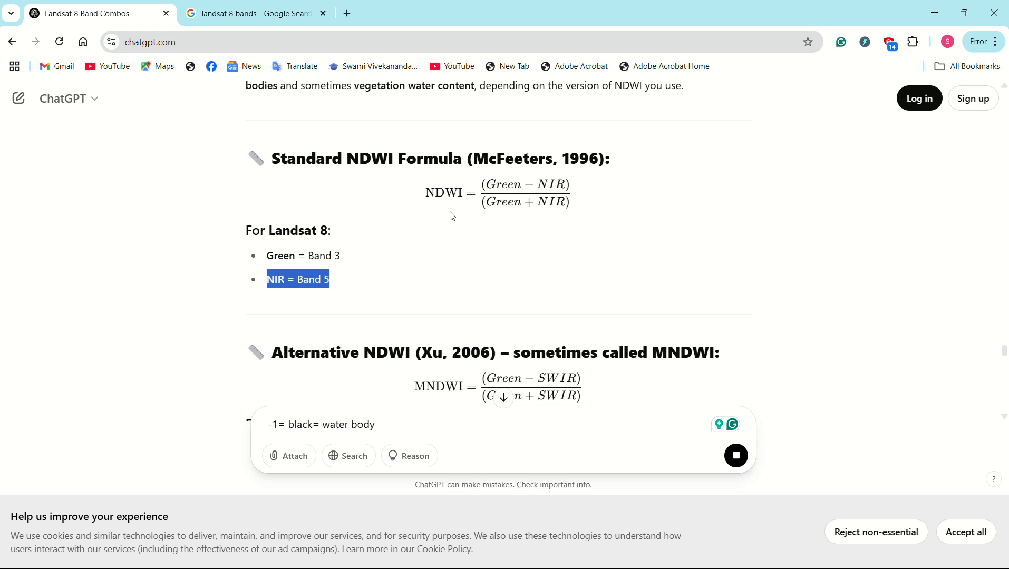
Step: Switch to ERDAS IMAGINE, hide the ndvioperation.img layer and display the stackimg.img layer
mouse_move(687, 537)
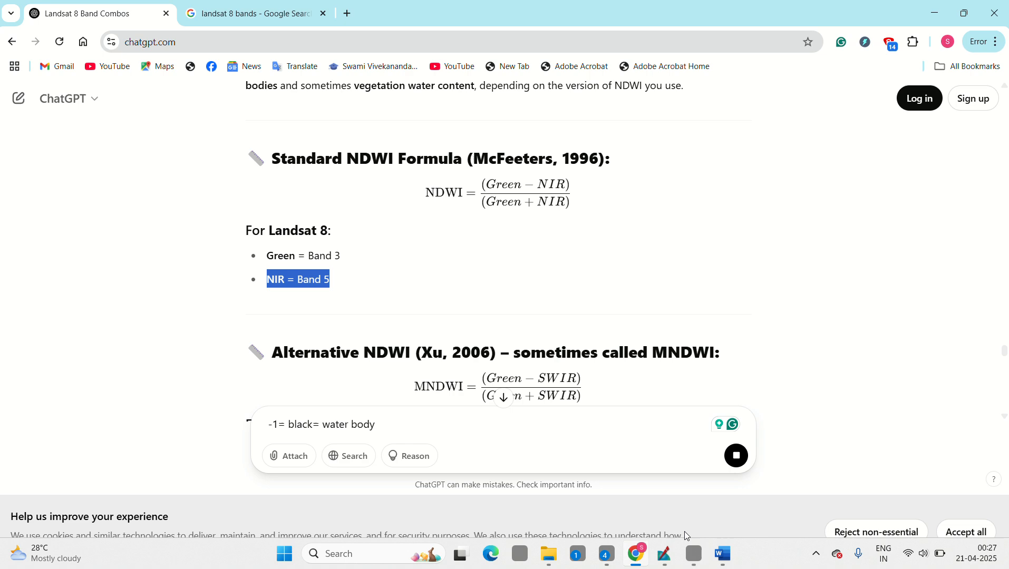
left_click(662, 557)
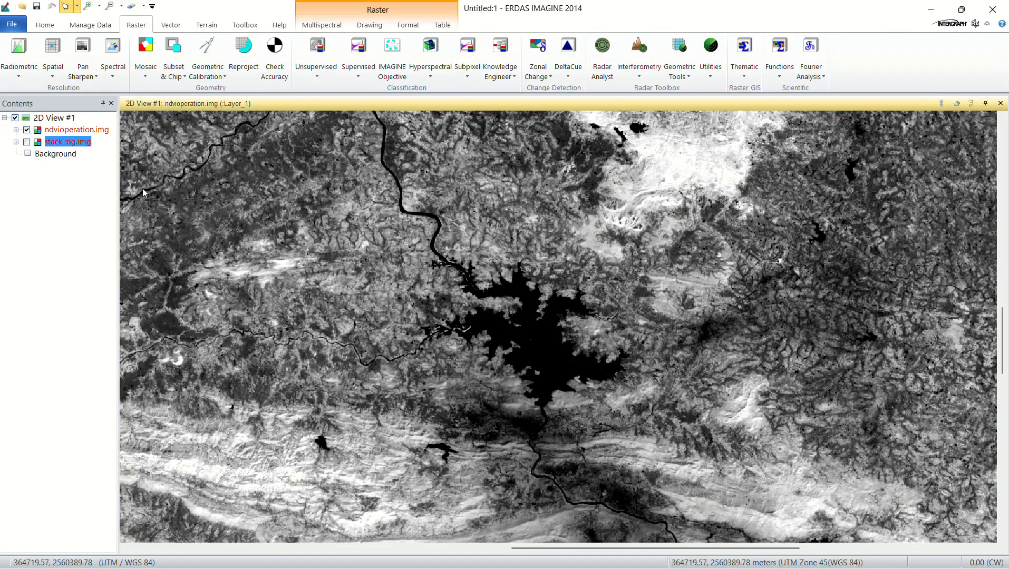
left_click(50, 131)
left_click(26, 129)
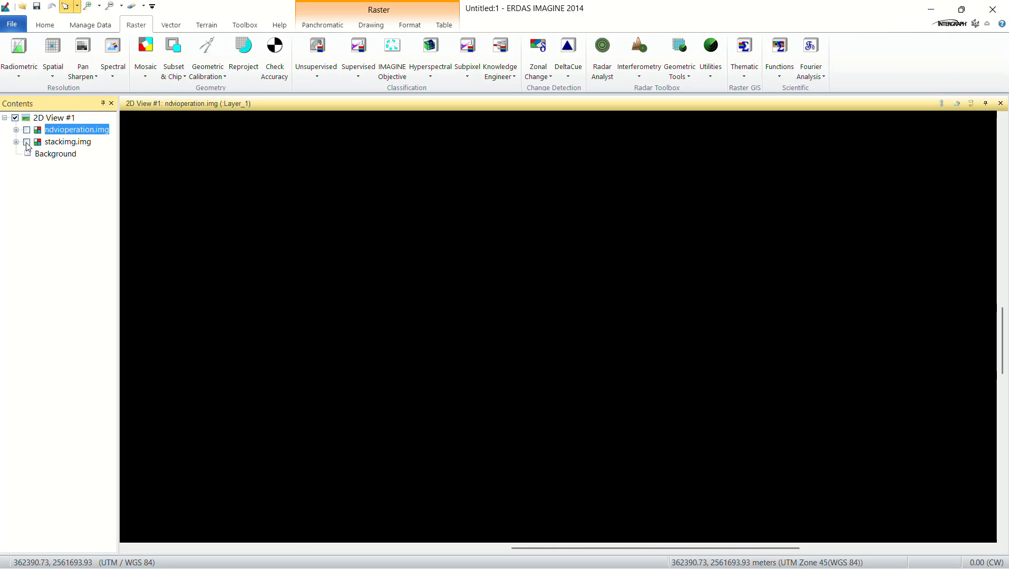
left_click(27, 142)
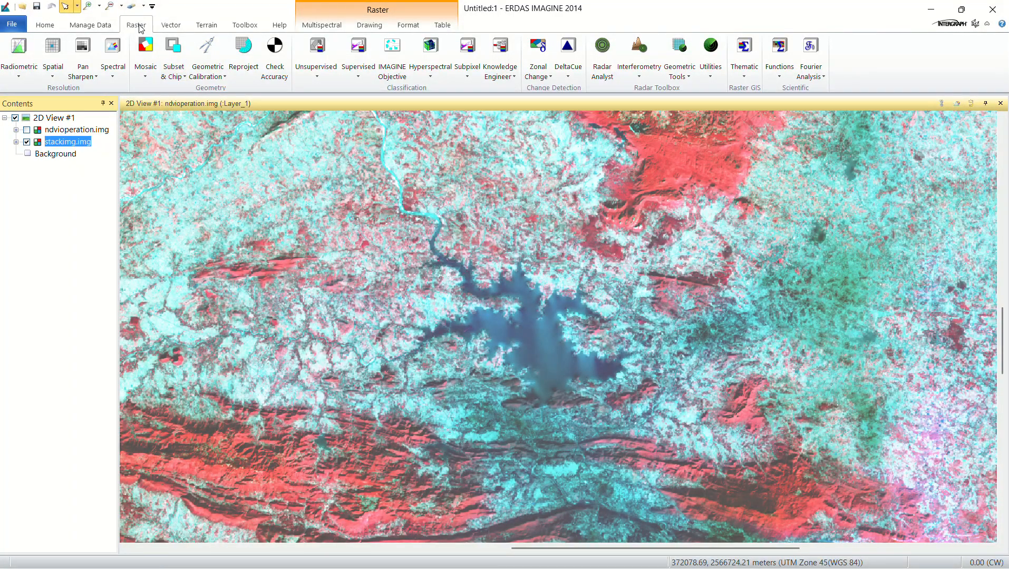
Step: Open the Indices tool for stackimg.img and look through the available indices, keeping NDVI - Normalized Difference Vegetation Index selected
left_click(317, 63)
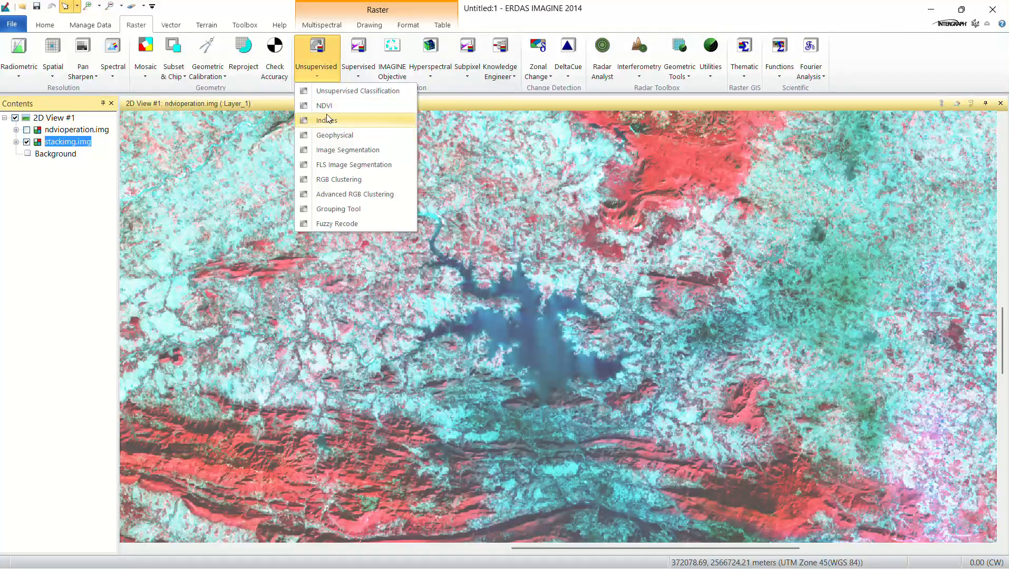
left_click(341, 122)
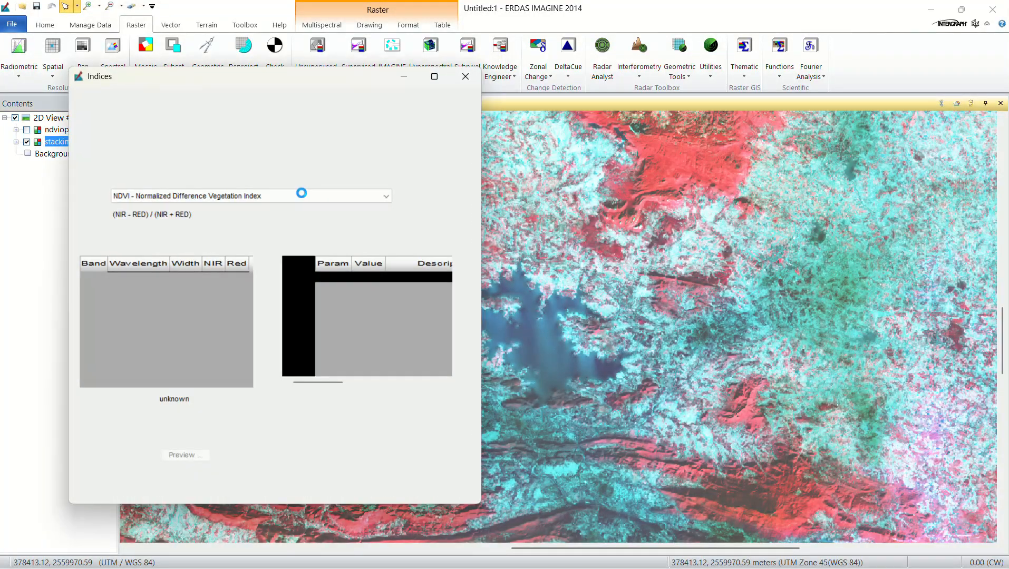
left_click_drag(353, 86, 515, 76)
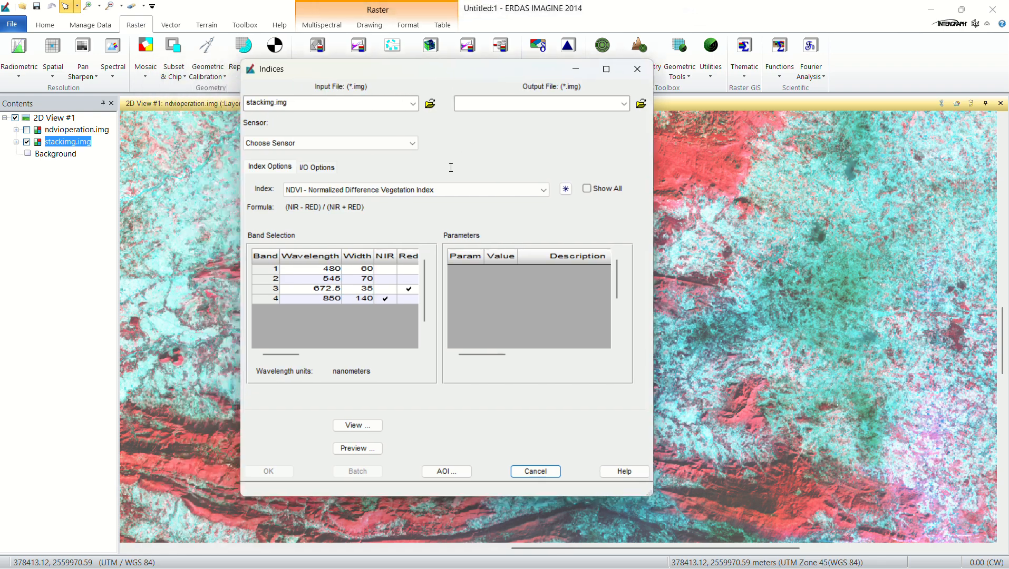
left_click(548, 192)
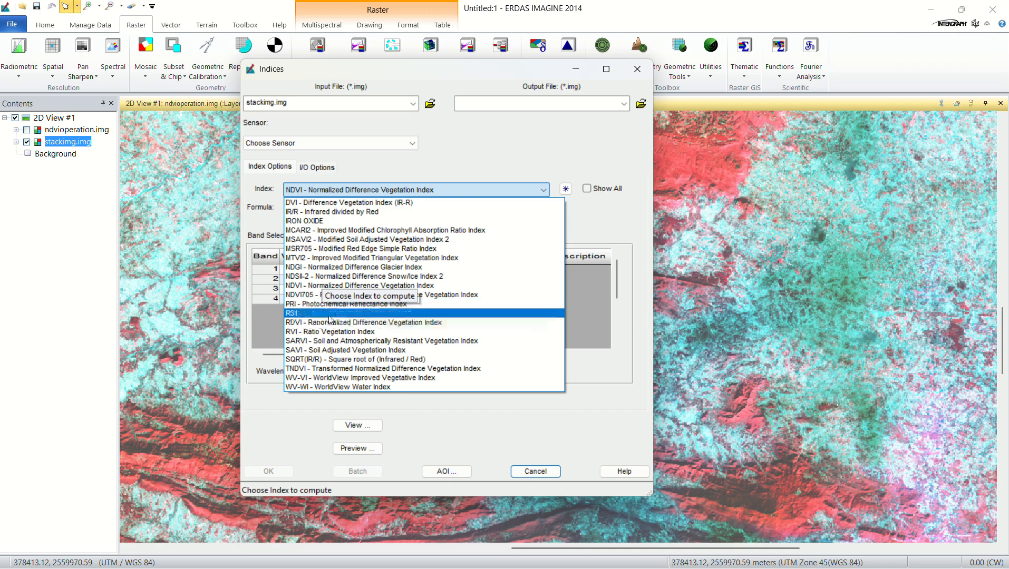
left_click(445, 190)
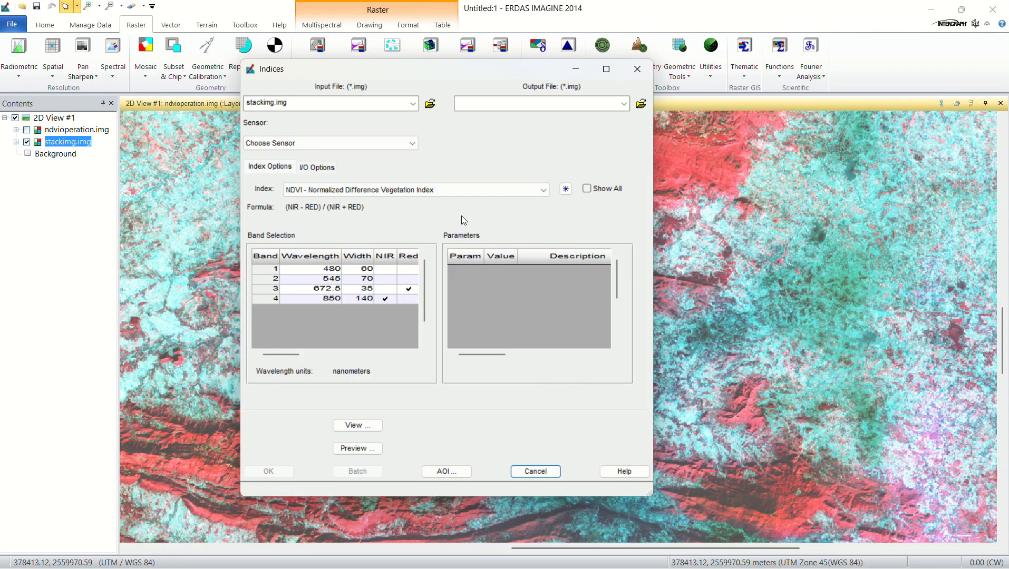
left_click_drag(480, 76, 309, 87)
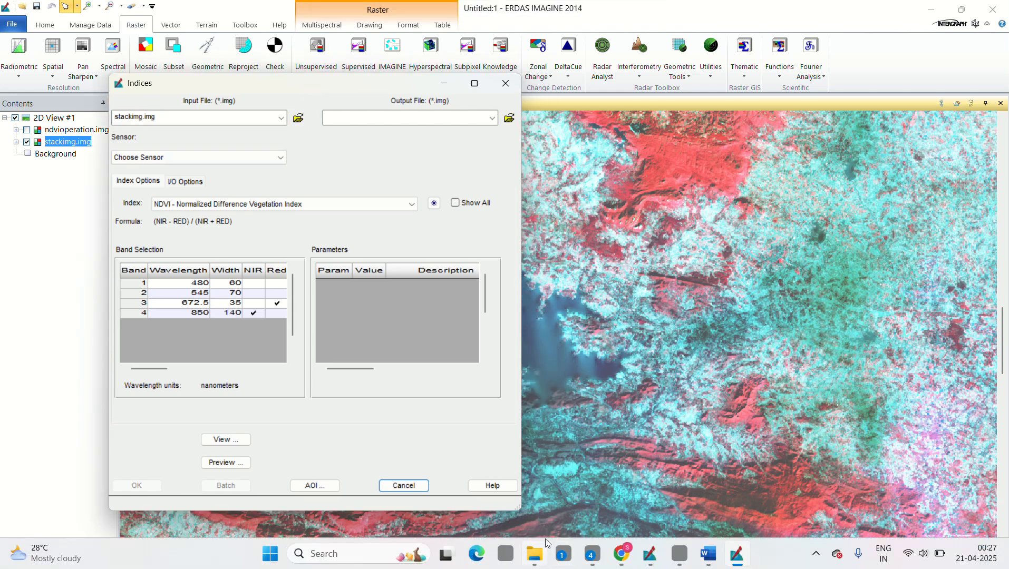
Step: Place the Indices dialog beside the Standard NDWI Formula in Chrome and assign band 2 to NIR and band 4 to Red
left_click(621, 554)
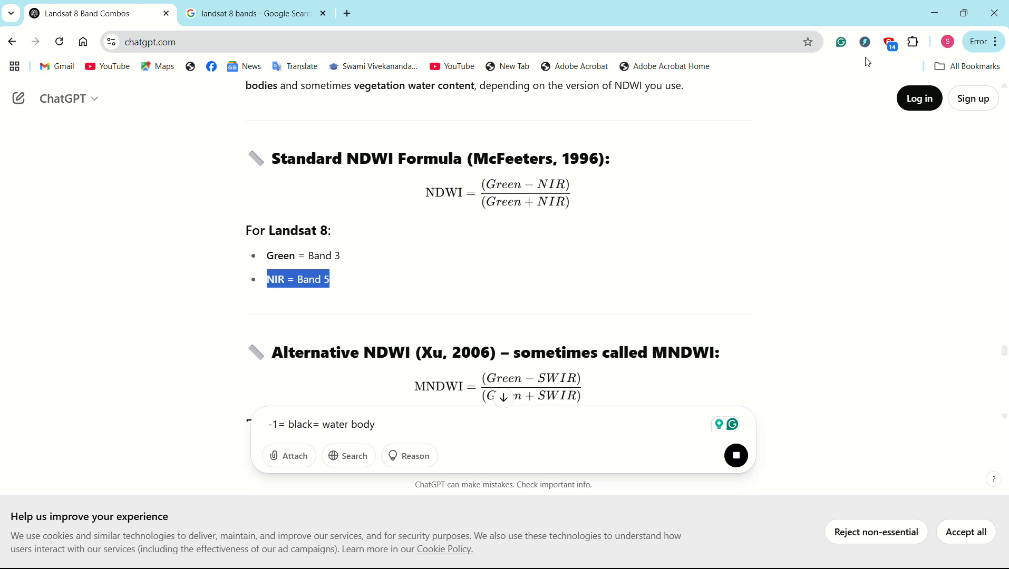
mouse_move(962, 11)
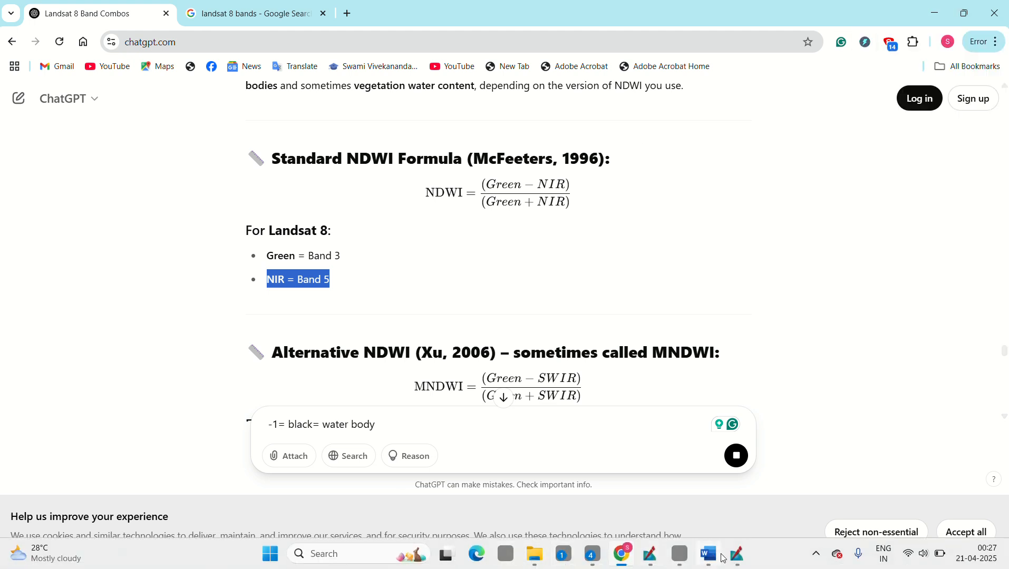
left_click(738, 555)
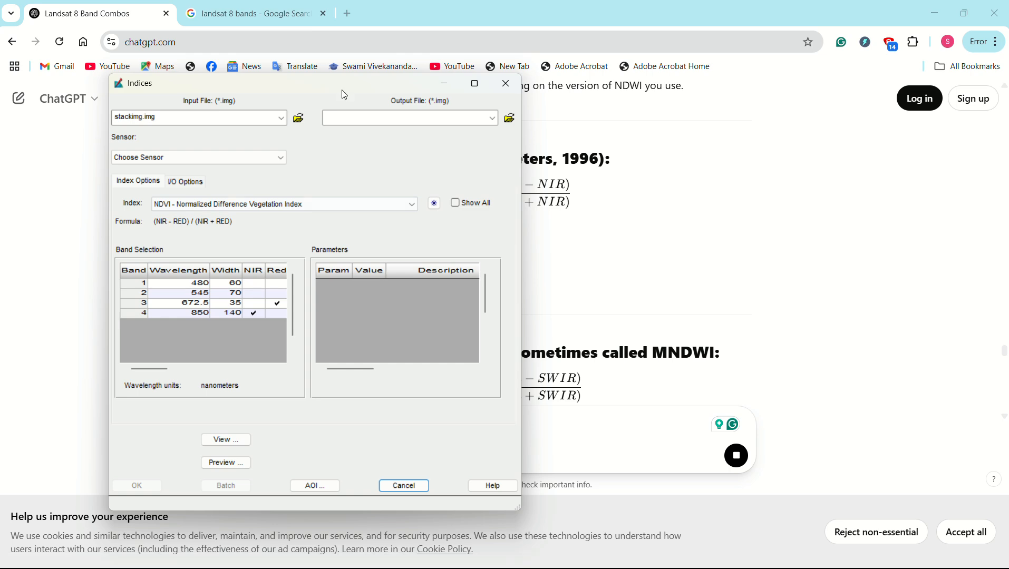
left_click_drag(342, 90, 246, 74)
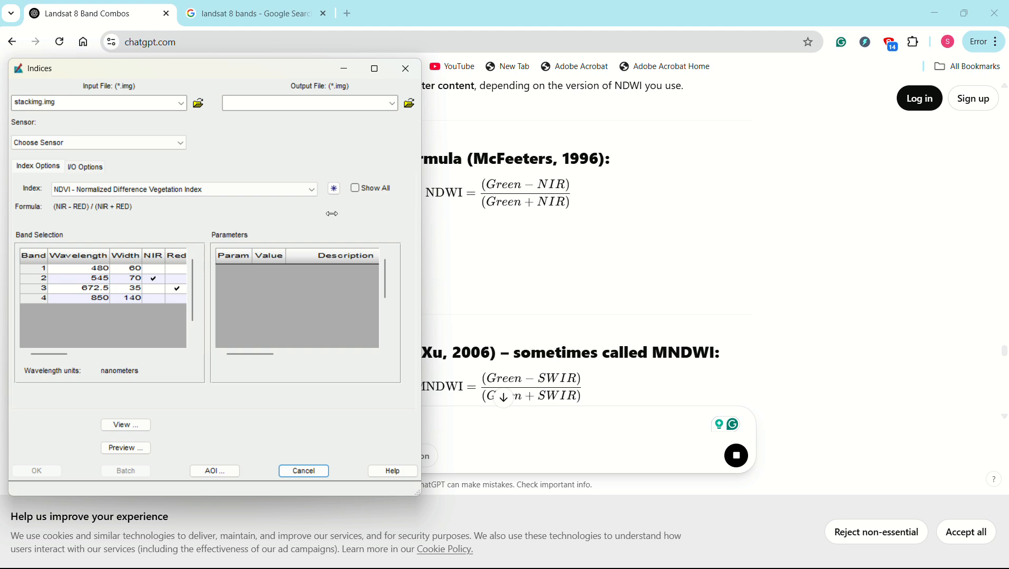
left_click(36, 299)
Step: Set the output file to ndwioperation, run the index calculation and minimize the Process List once it is done
left_click(409, 103)
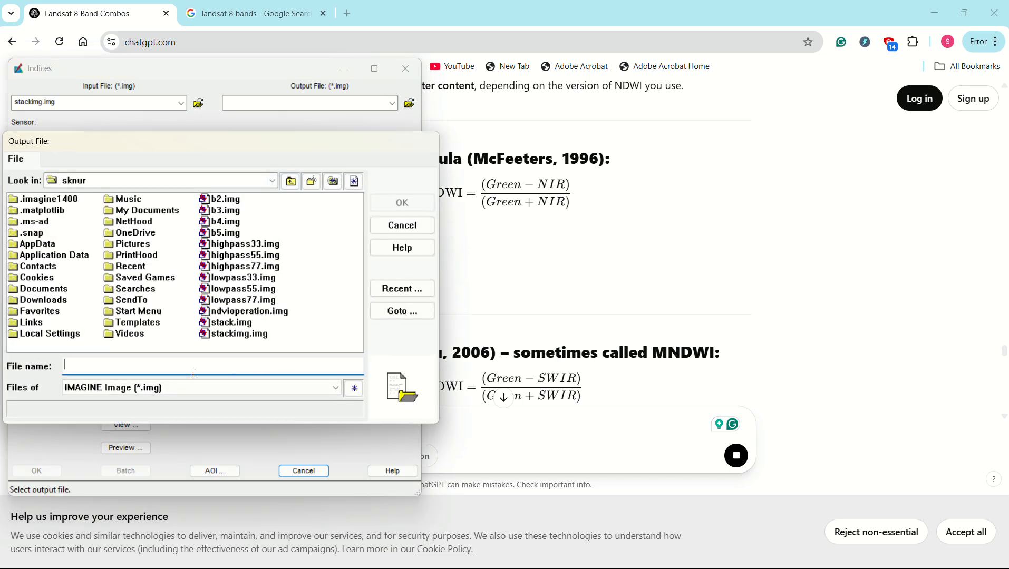
type("ndwiopera")
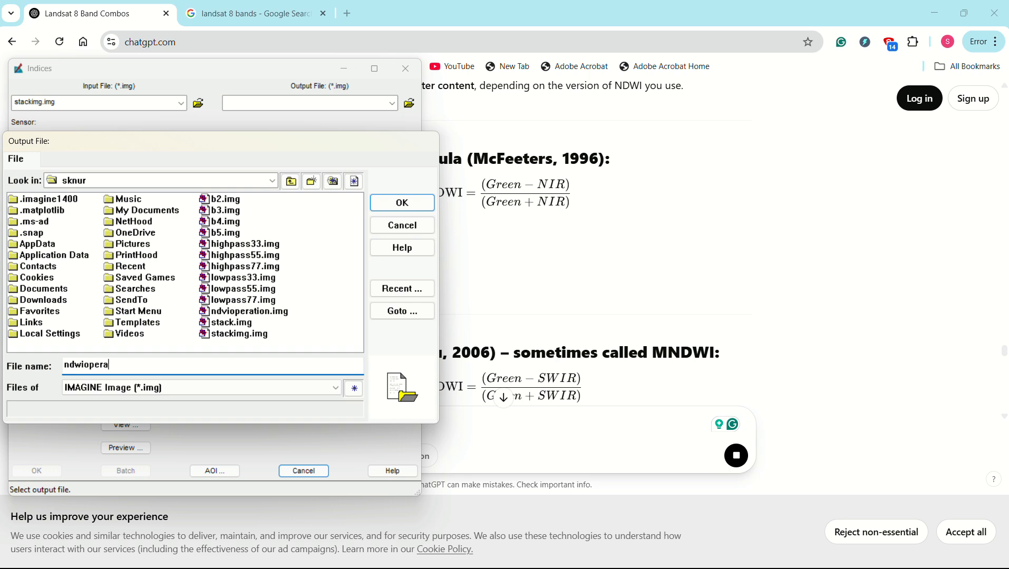
type("tion")
left_click(399, 200)
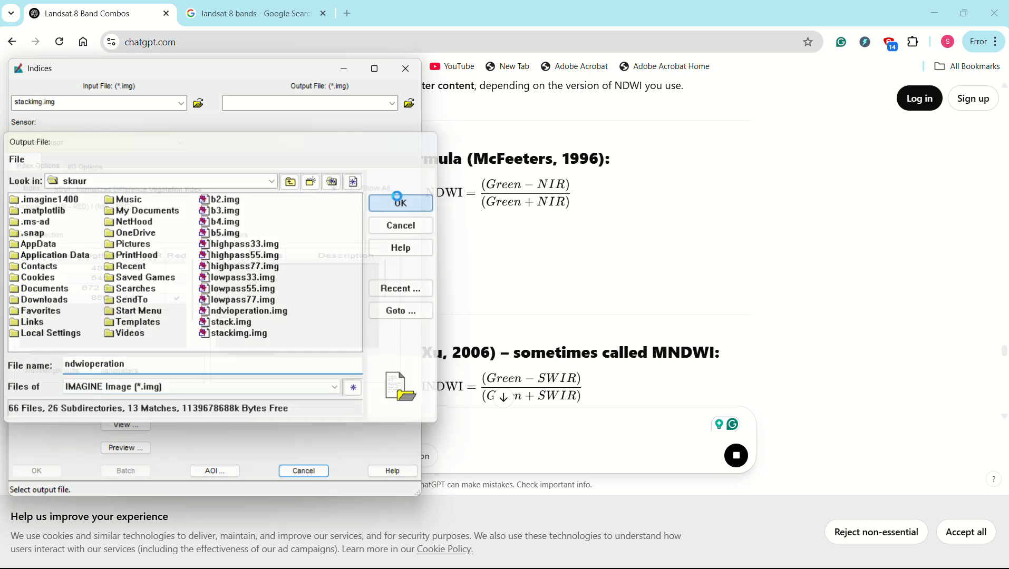
left_click(38, 473)
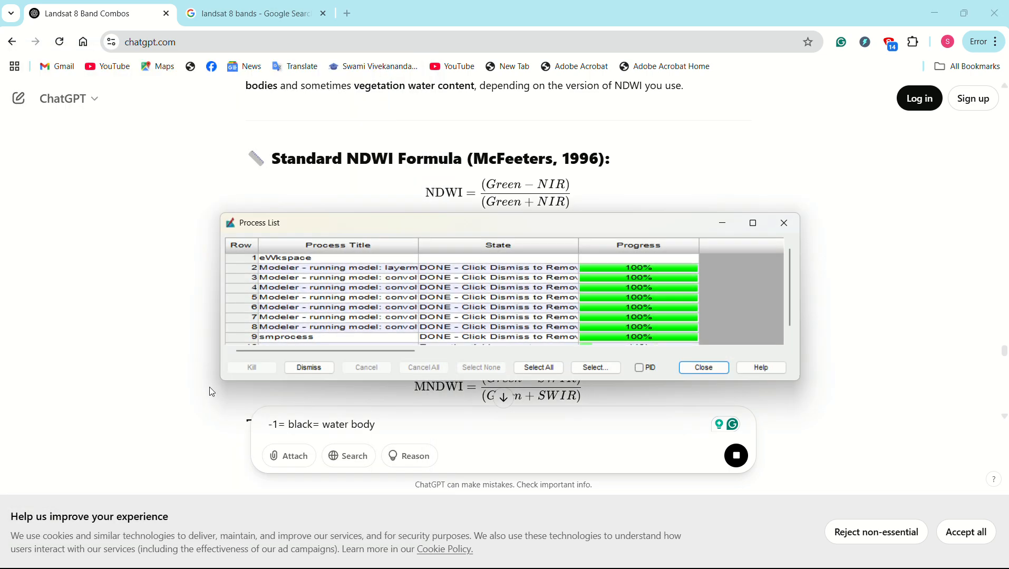
scroll(437, 287, "down", 1)
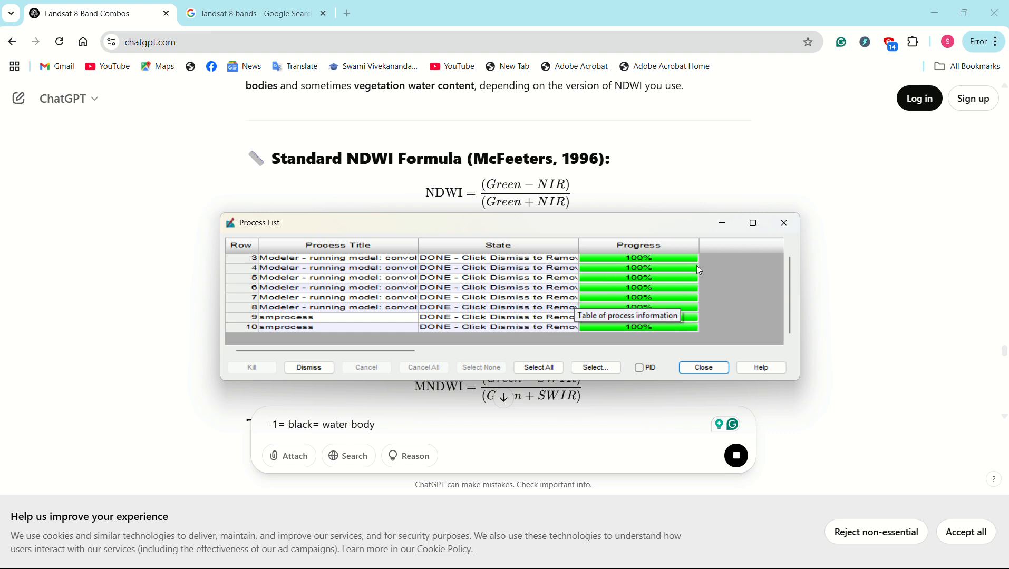
left_click(722, 224)
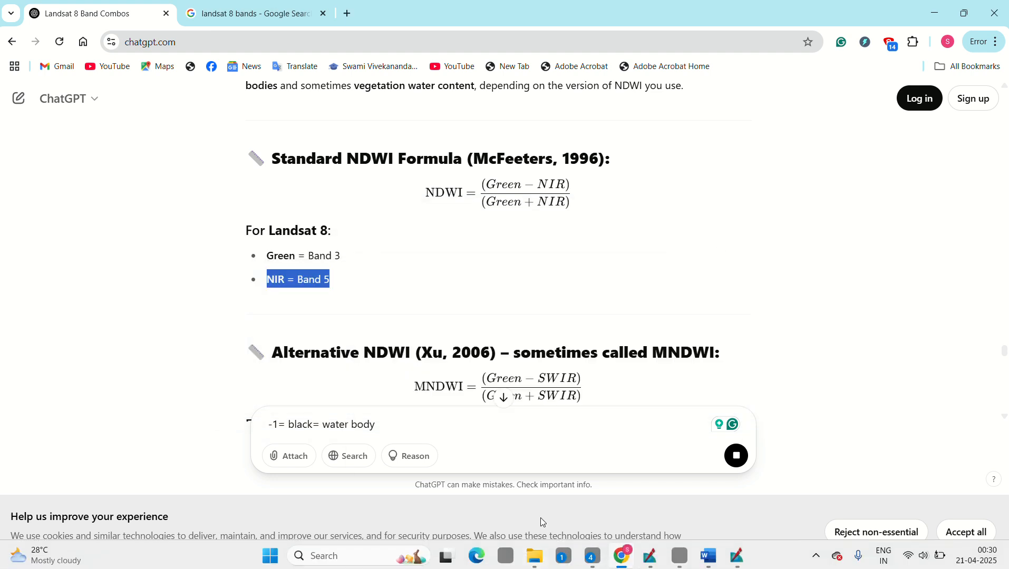
Step: Switch to ERDAS IMAGINE and add ndwioperation.img from the user's folder under C:\Users as a raster layer in 2D View #1
left_click(659, 559)
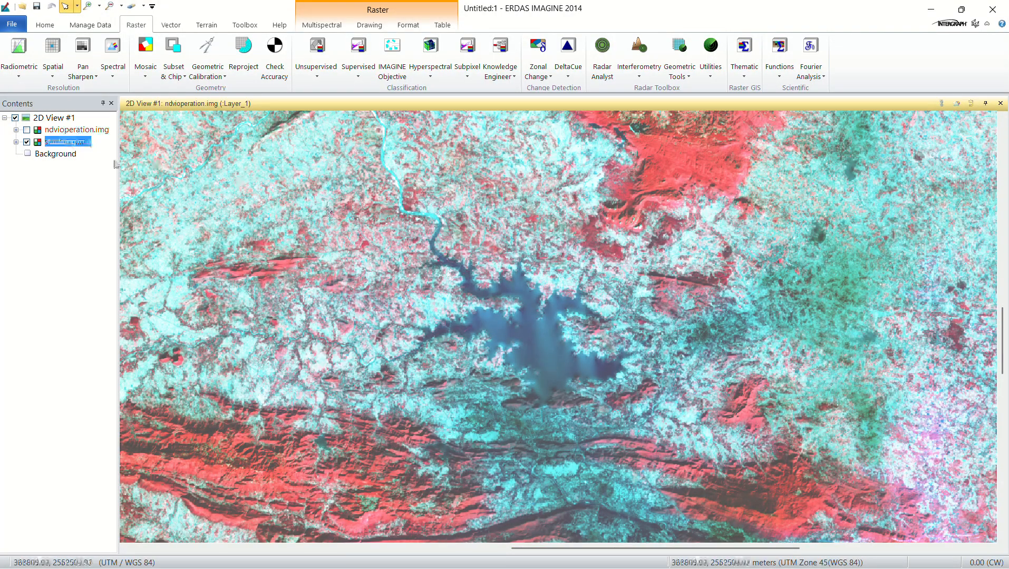
right_click(349, 131)
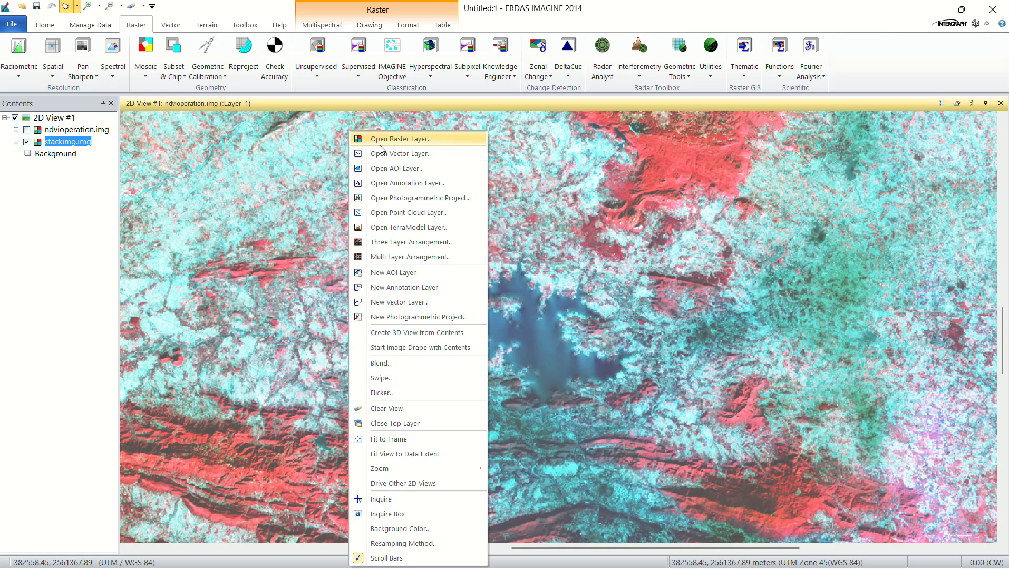
left_click(374, 139)
left_click(398, 185)
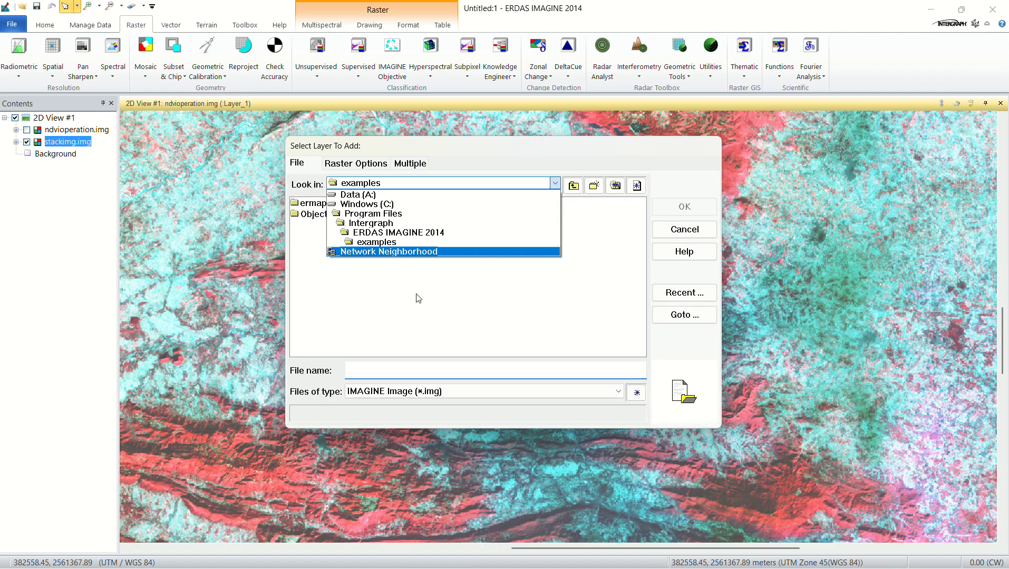
left_click(360, 205)
double_click(438, 260)
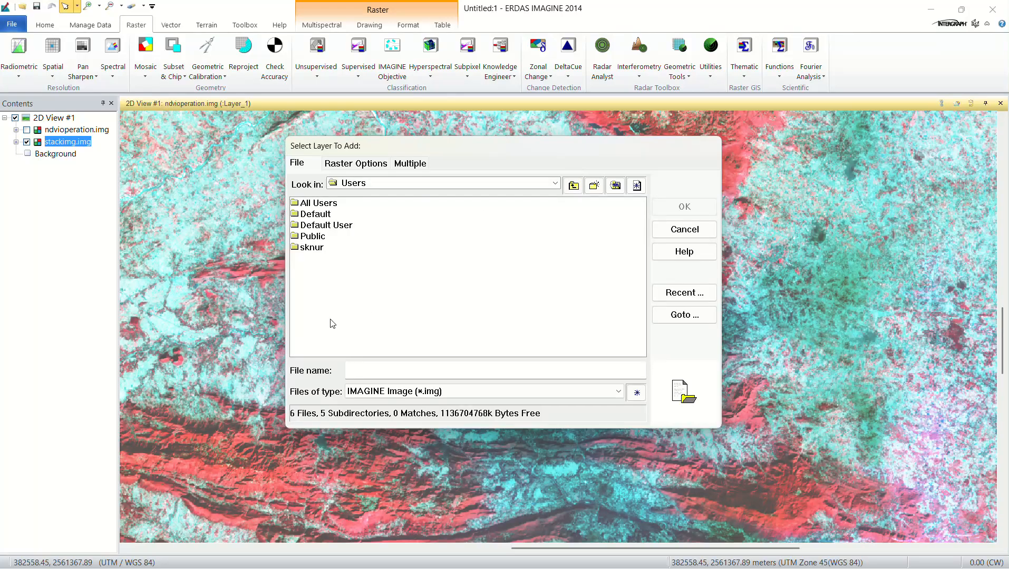
double_click(311, 249)
scroll(501, 311, "right", 1)
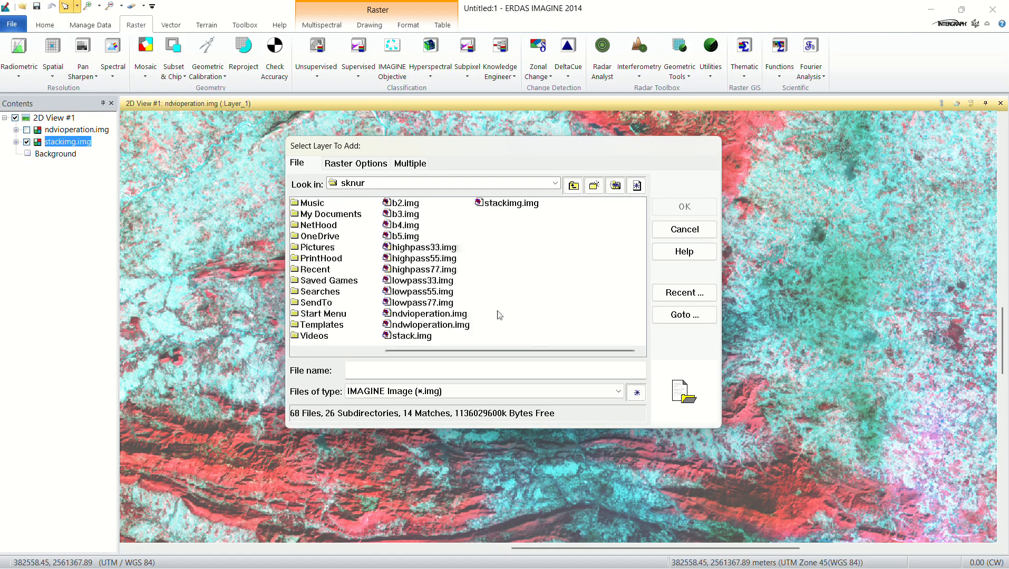
scroll(506, 306, "left", 1)
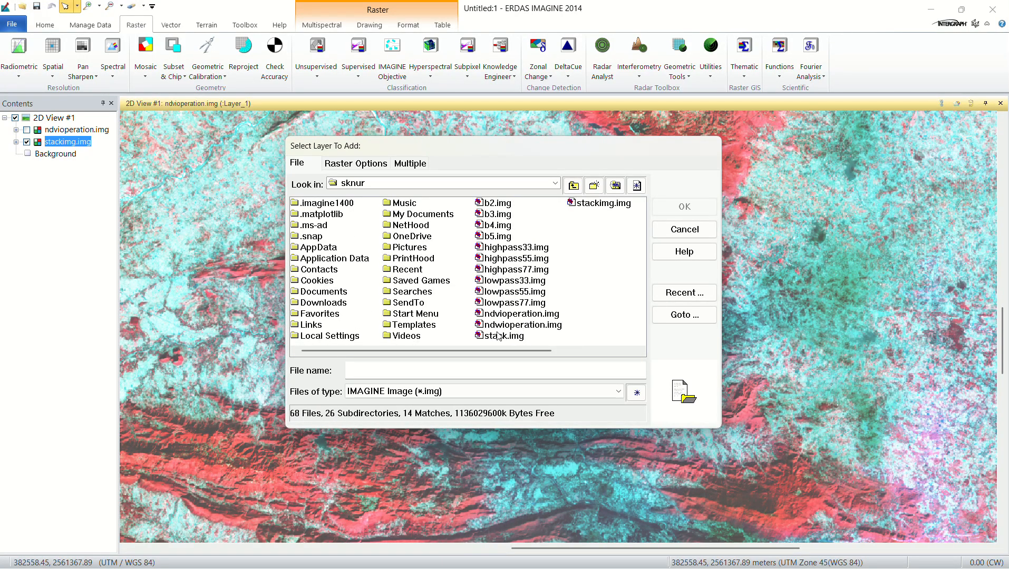
left_click(508, 325)
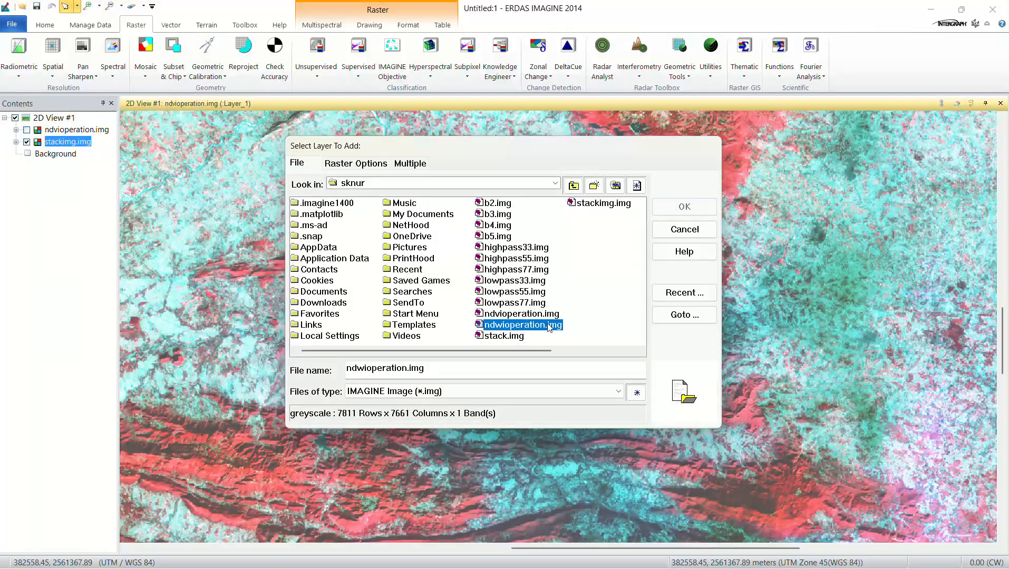
left_click(684, 208)
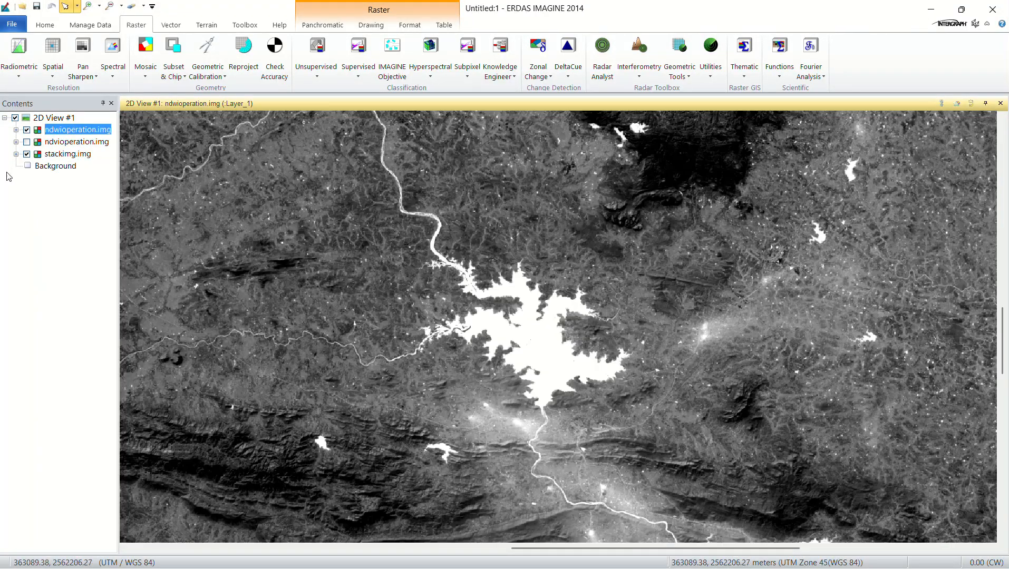
Step: Hide the stackimg.img layer and inspect the white water bodies of ndwioperation.img at a wider scale
left_click(26, 154)
scroll(547, 274, "down", 2)
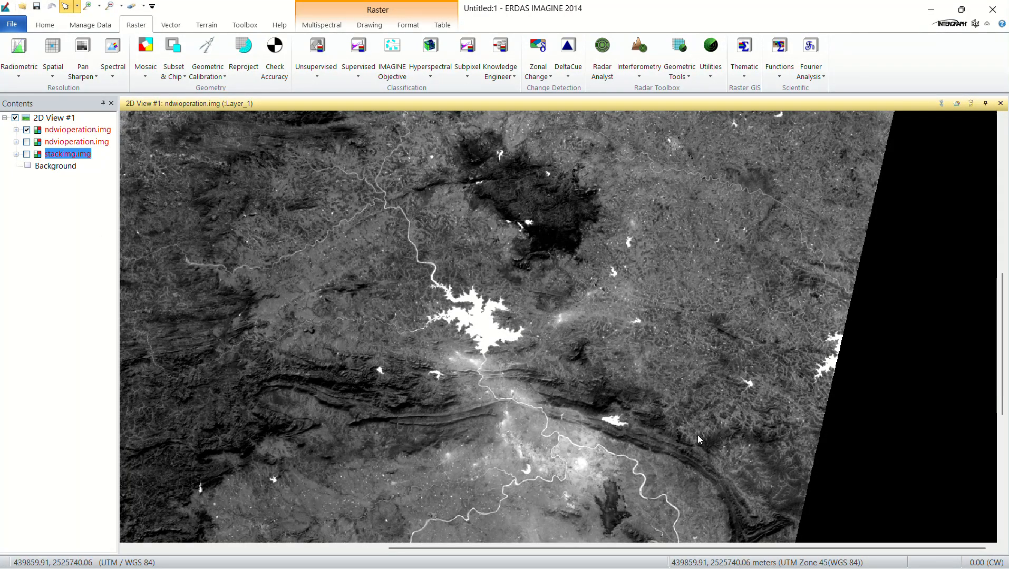
scroll(601, 372, "down", 1)
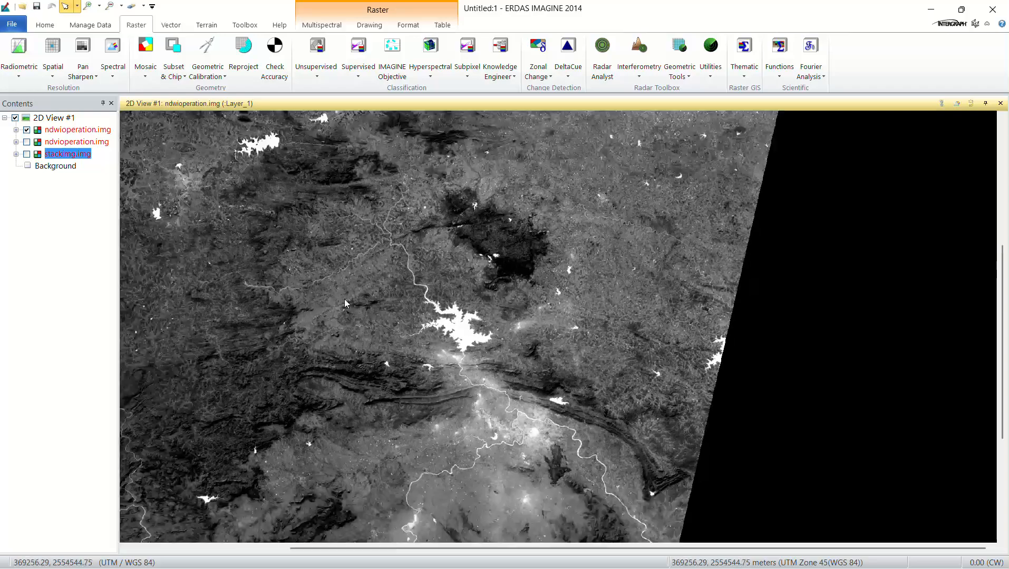
scroll(342, 298, "down", 1)
scroll(470, 313, "up", 1)
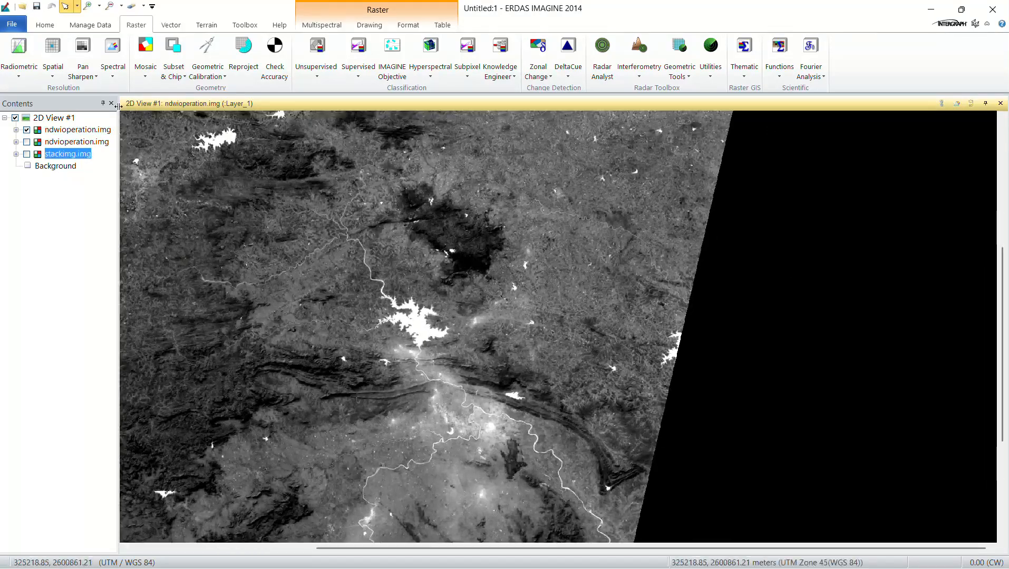
Step: Create a second 2D view beside the one showing ndwioperation.img
left_click(11, 25)
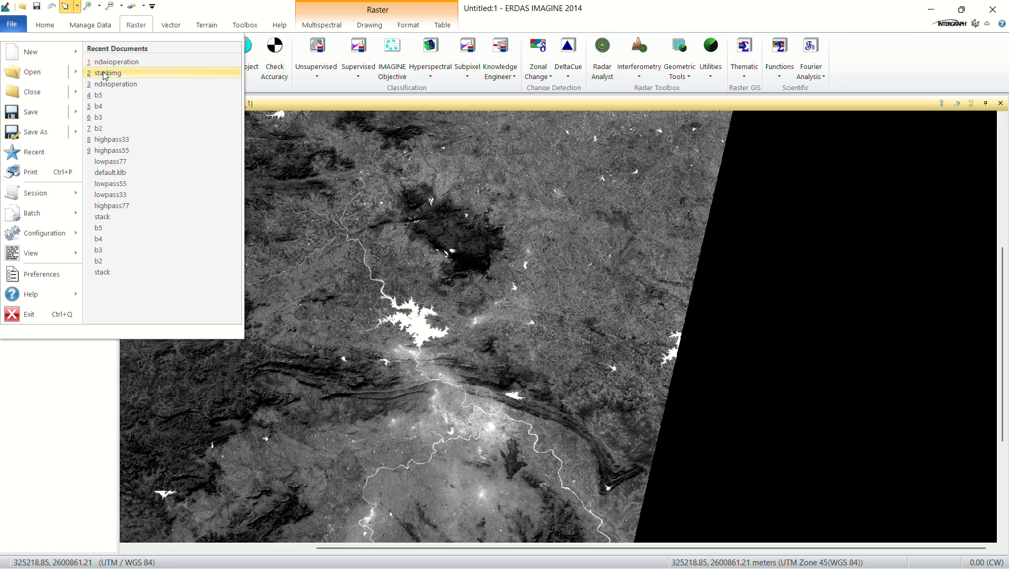
mouse_move(71, 53)
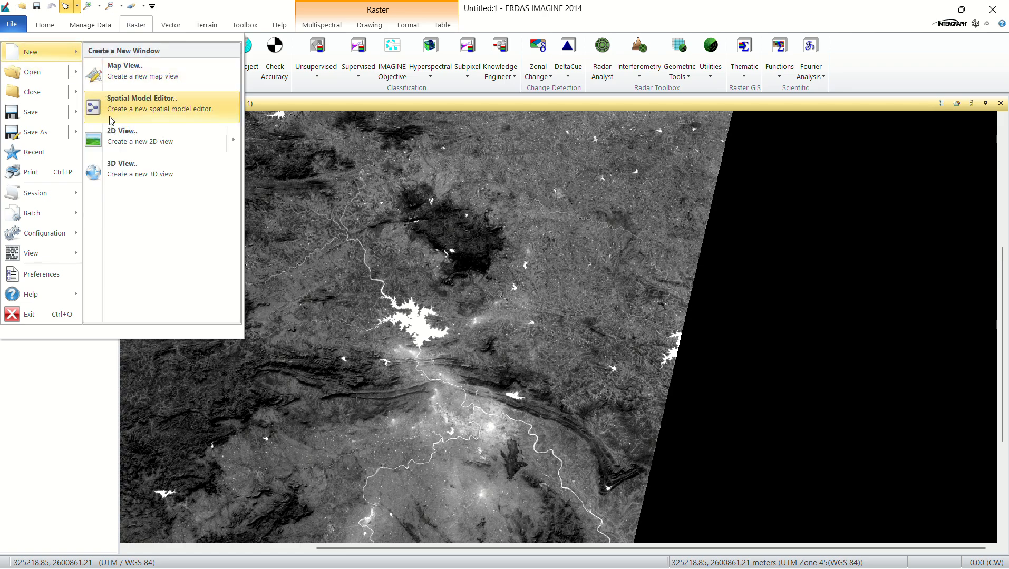
left_click(183, 141)
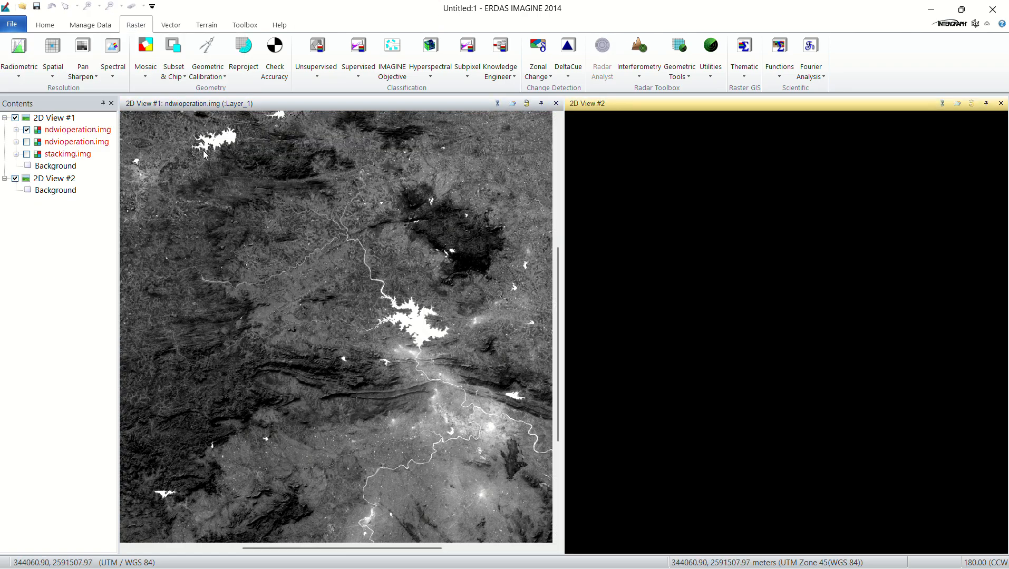
Step: Add ndvioperation.img from the user's folder under C:\Users as a raster layer in 2D View #2
right_click(697, 182)
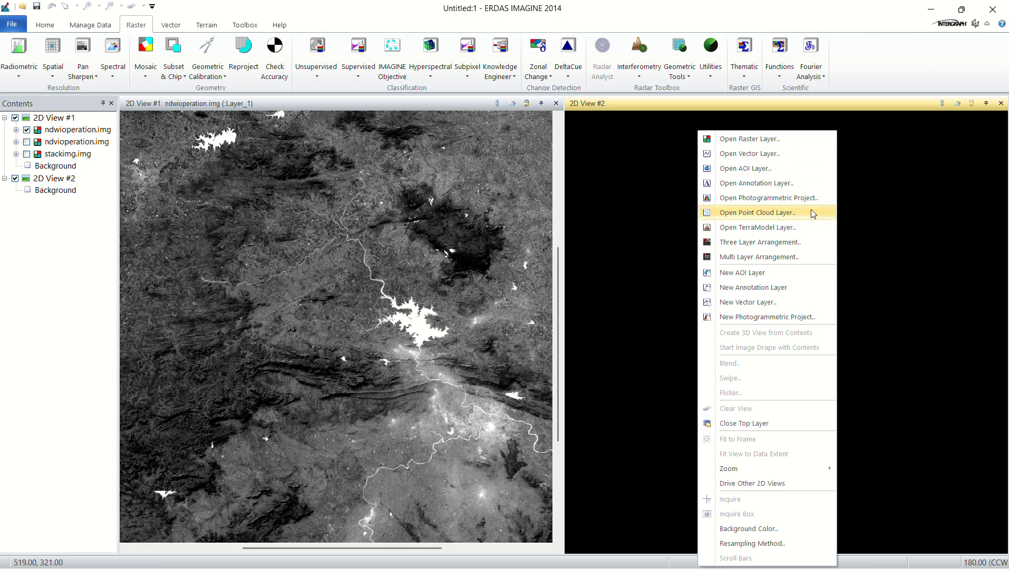
left_click(793, 139)
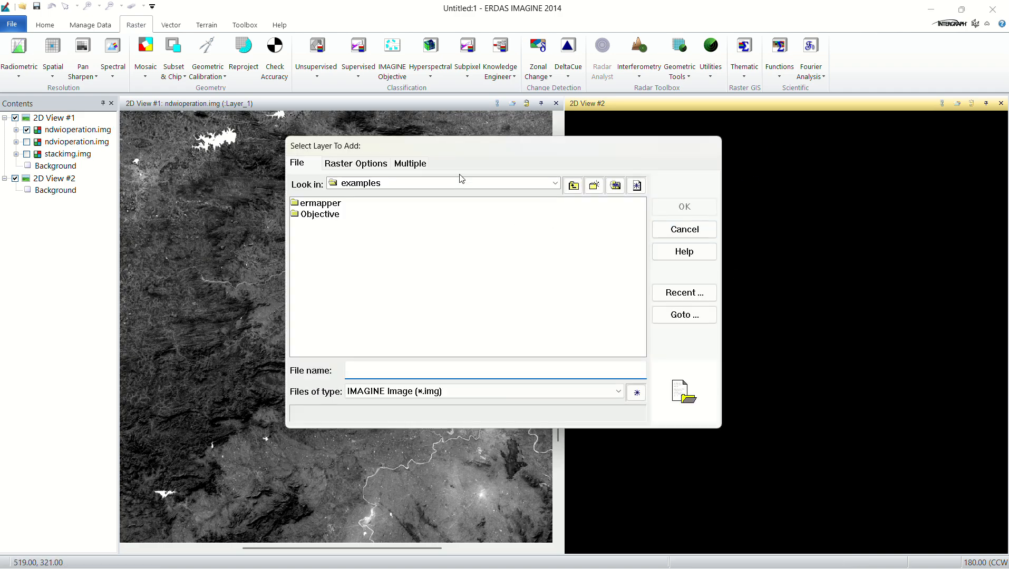
left_click(462, 182)
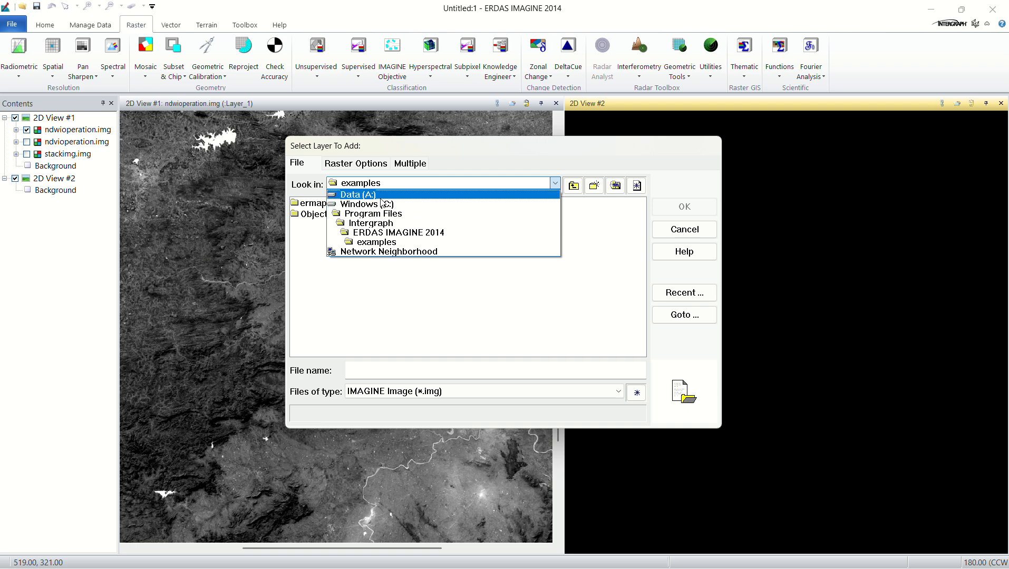
left_click(383, 205)
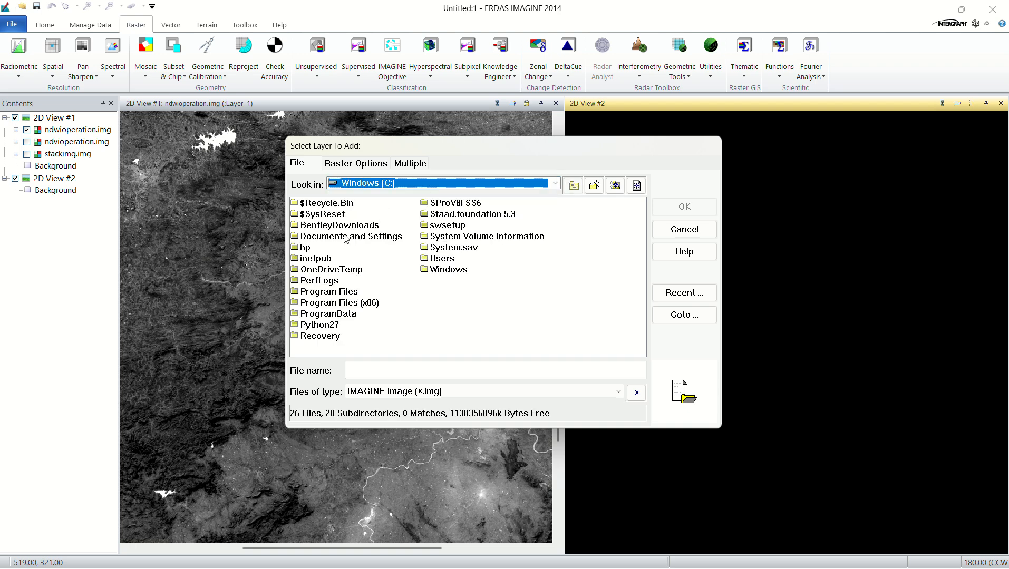
left_click(434, 260)
double_click(435, 260)
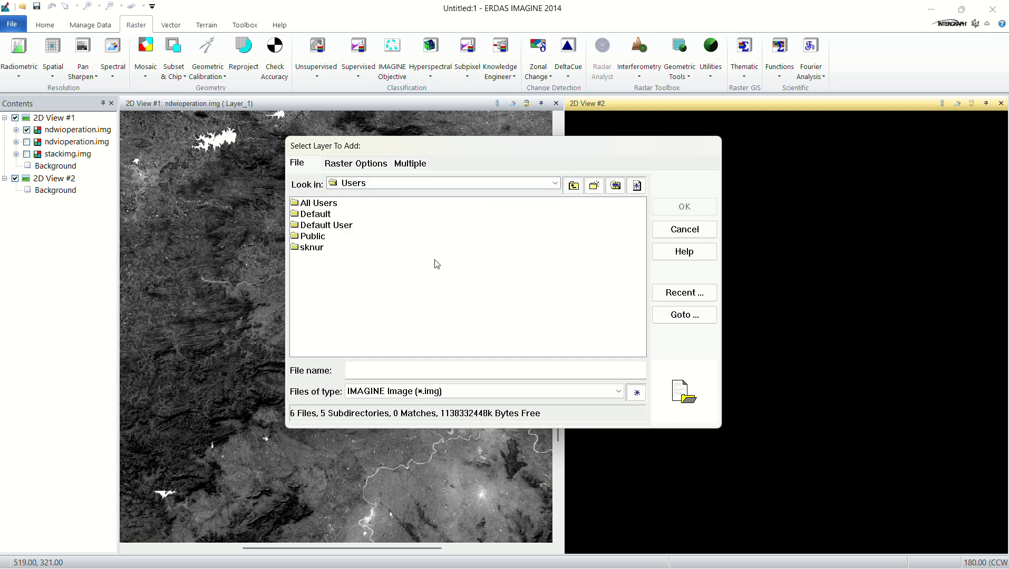
double_click(318, 248)
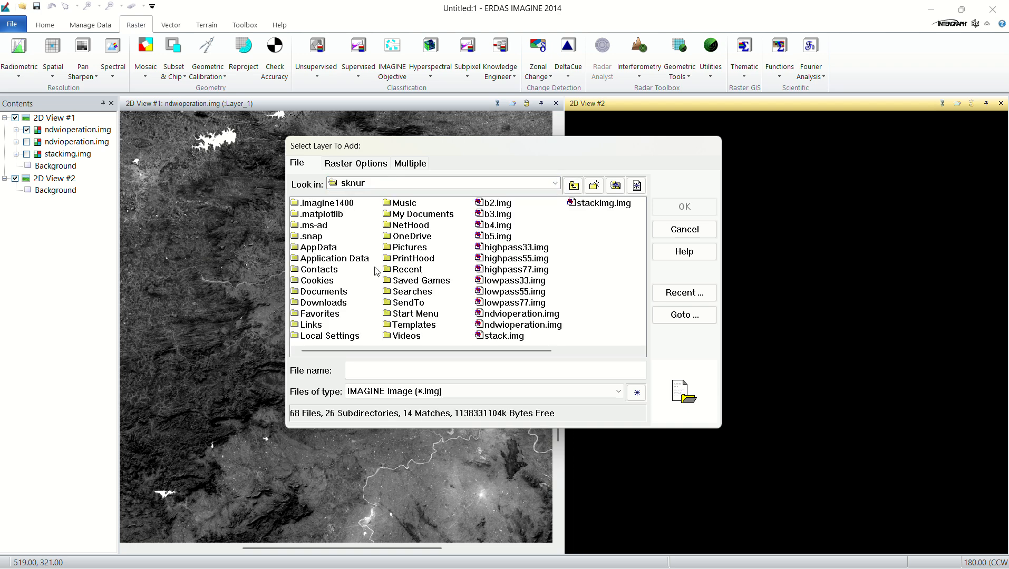
left_click(505, 314)
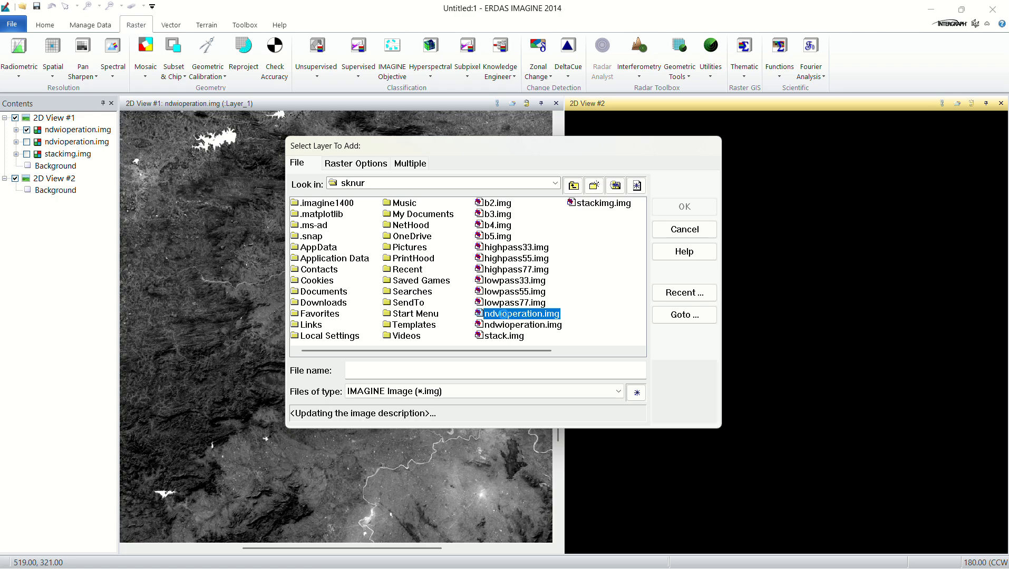
left_click(678, 208)
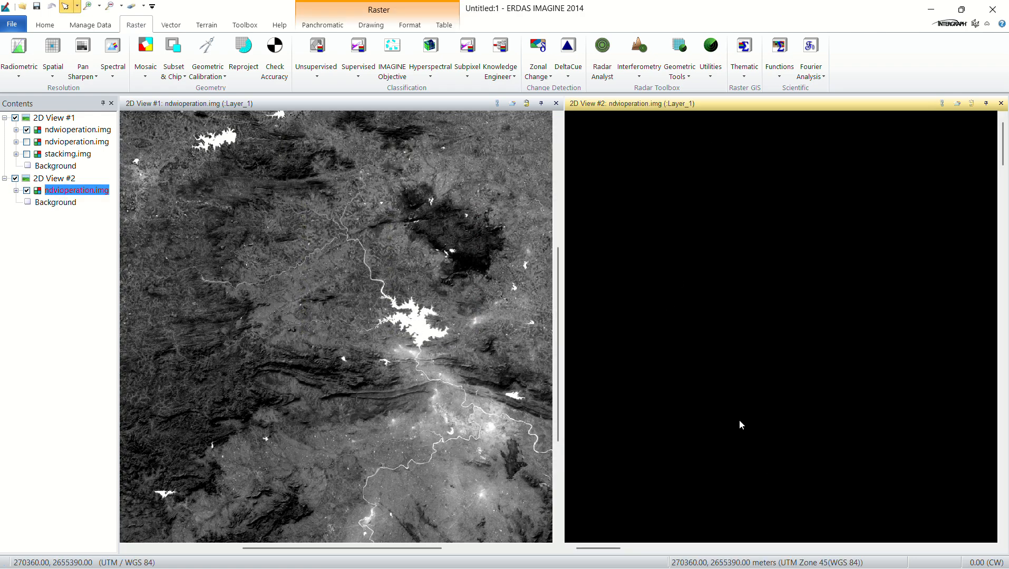
Step: Fit ndvioperation.img to 2D View #2 and compare the central reservoir at closer scale in both views
right_click(716, 422)
left_click(773, 440)
scroll(847, 345, "up", 5)
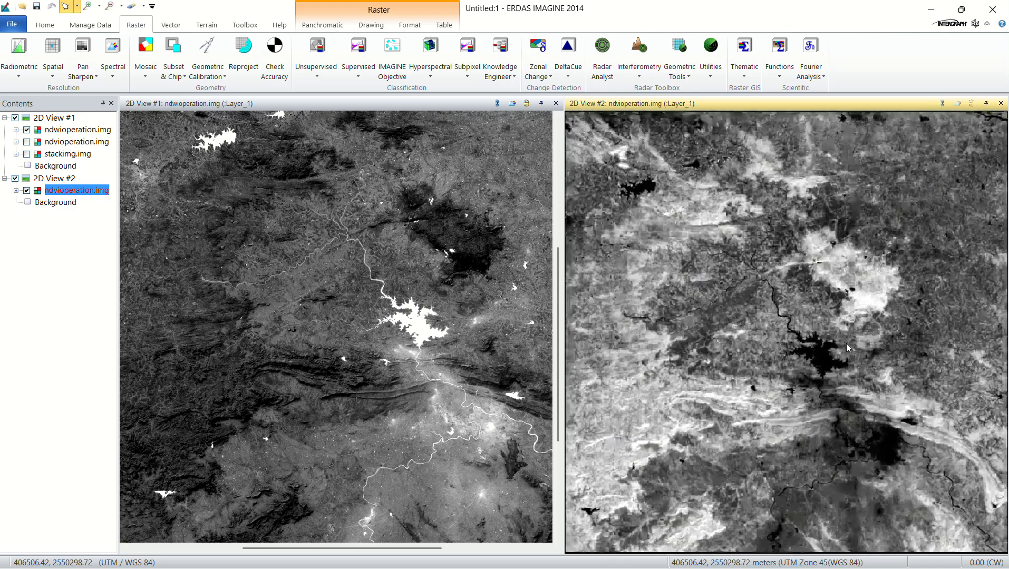
scroll(430, 319, "up", 2)
scroll(469, 323, "up", 2)
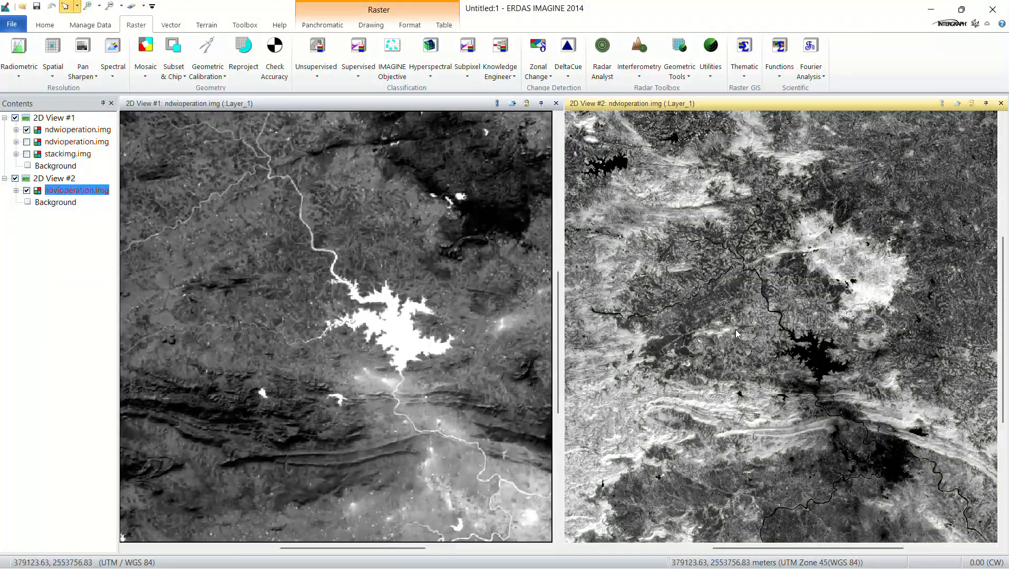
scroll(870, 355, "up", 3)
scroll(775, 359, "up", 3)
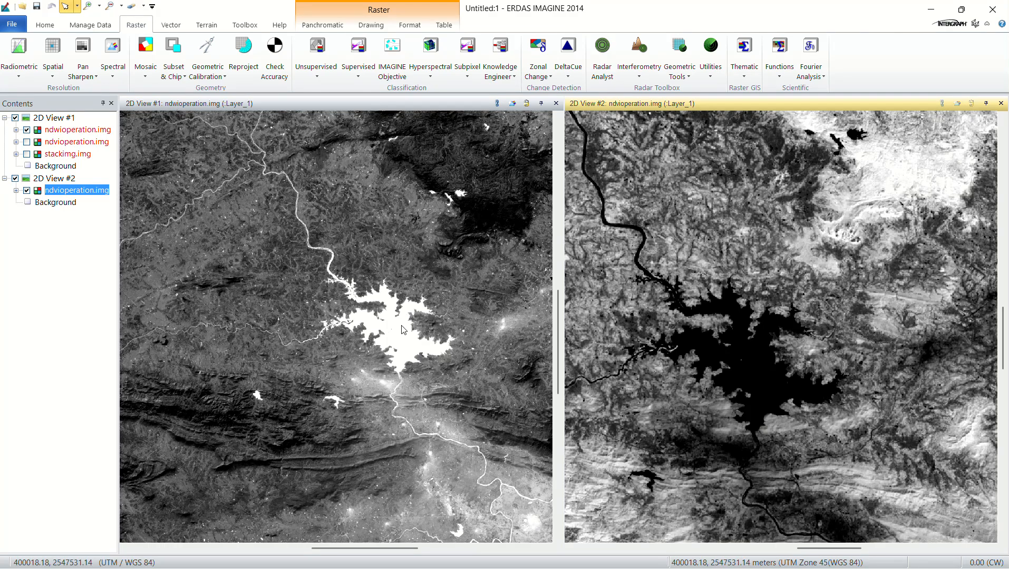
scroll(410, 329, "up", 2)
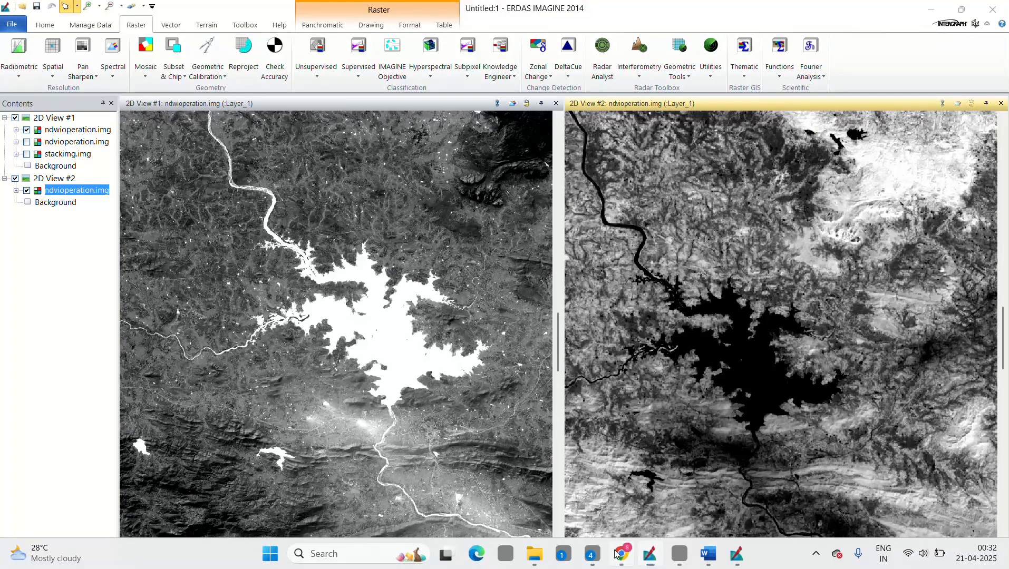
Step: Switch to ChatGPT in Chrome and examine the Water Body (High) class in the NDWI classification scheme
left_click(622, 554)
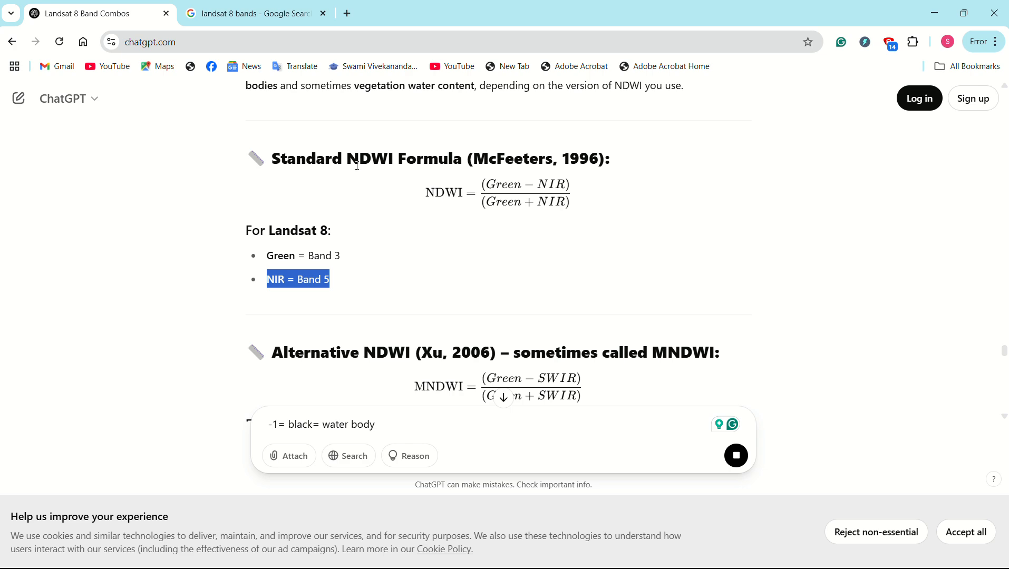
scroll(360, 164, "down", 10)
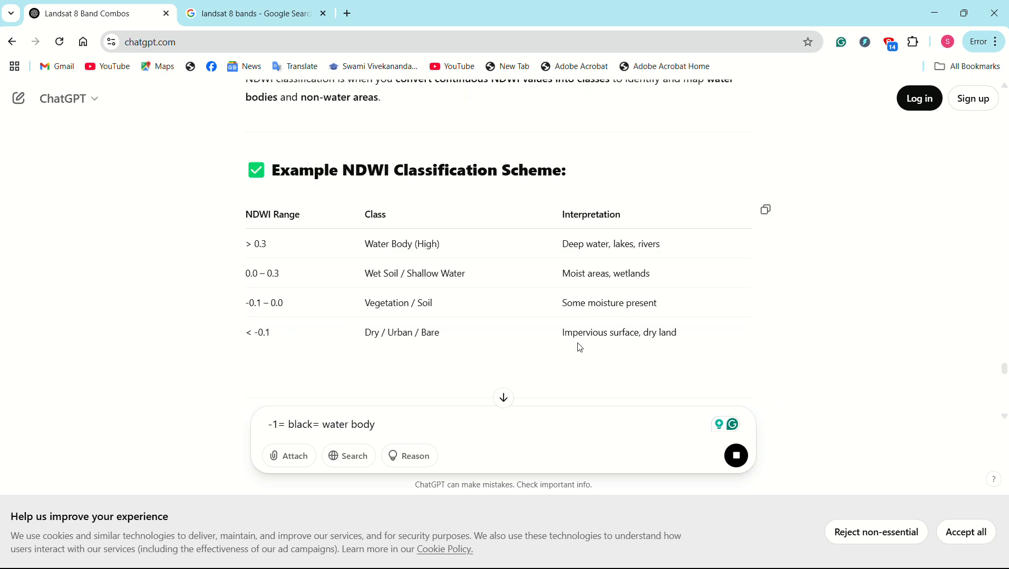
left_click_drag(366, 244, 432, 247)
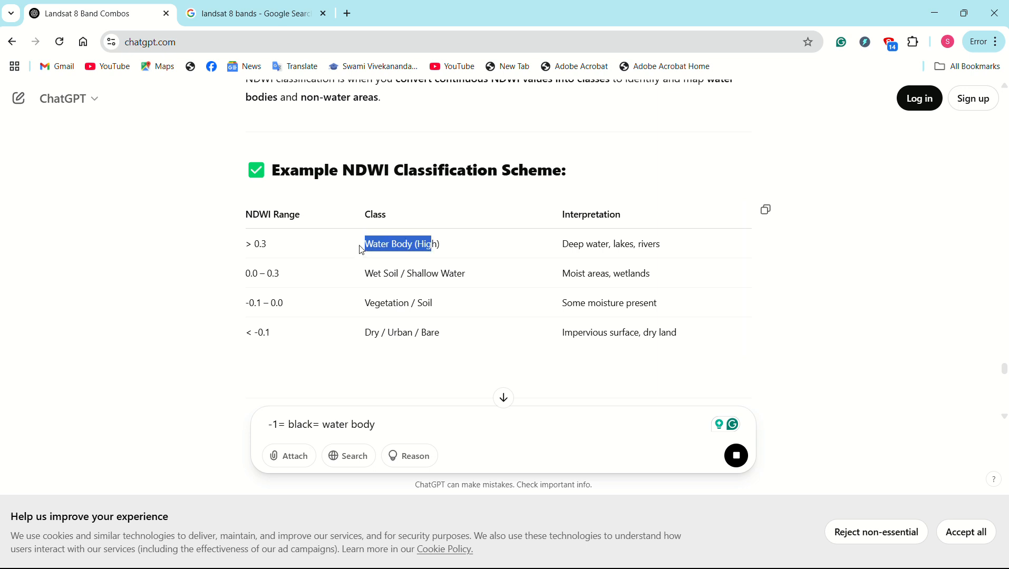
left_click(372, 242)
left_click_drag(374, 244, 432, 245)
Step: Change the unsent note in the ChatGPT message box to "+1= white= water body"
left_click(272, 424)
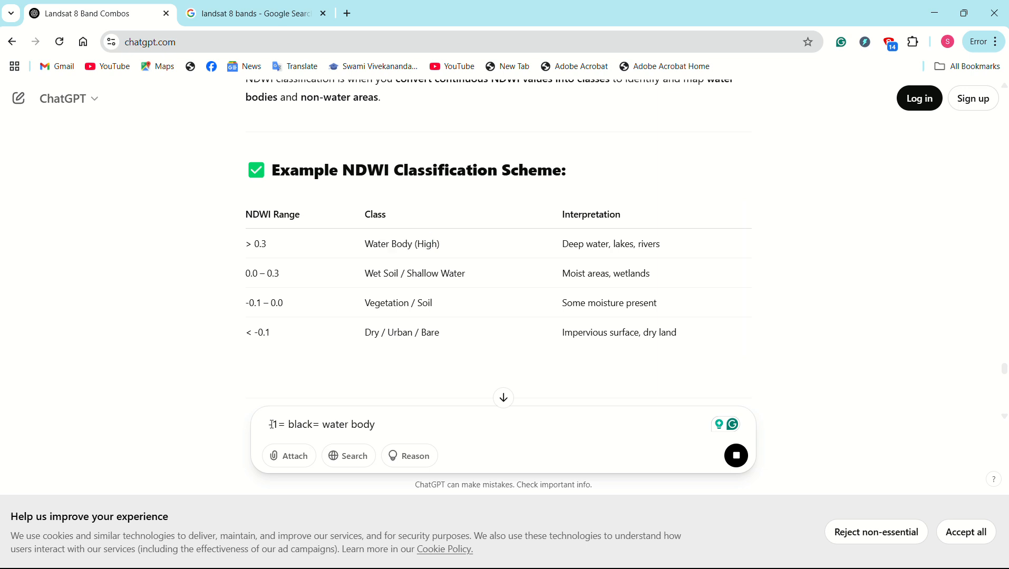
key("Delete")
type("1")
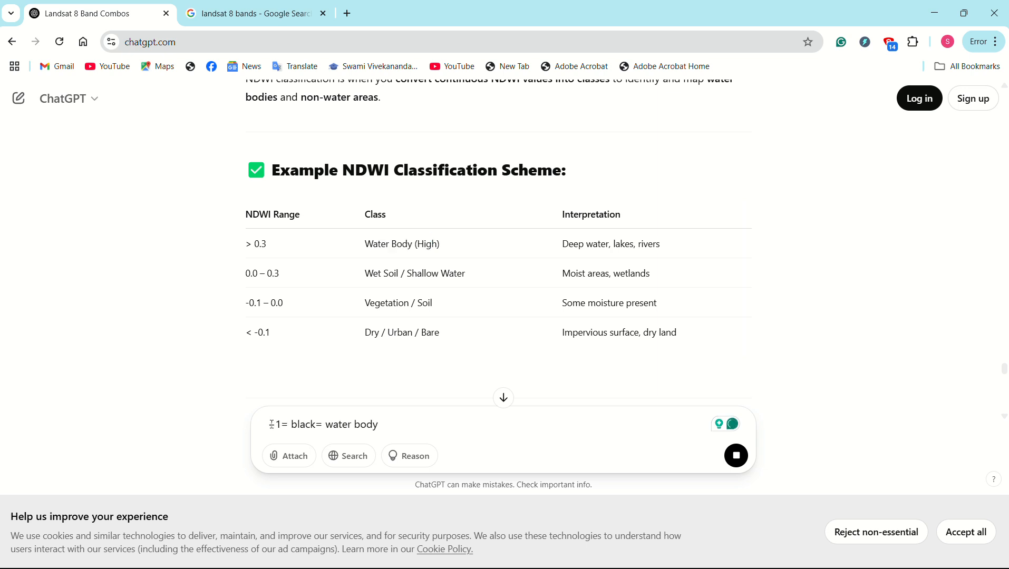
key("BackSpace")
key("BackSpace")
key("BackSpace")
key("BackSpace")
type("=")
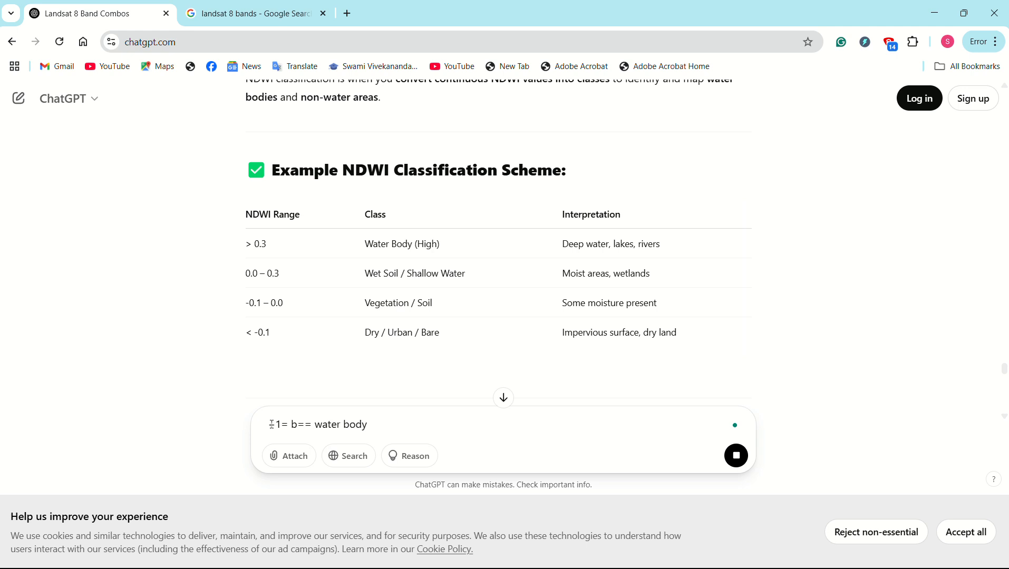
key("BackSpace")
key("BackSpace")
type("white")
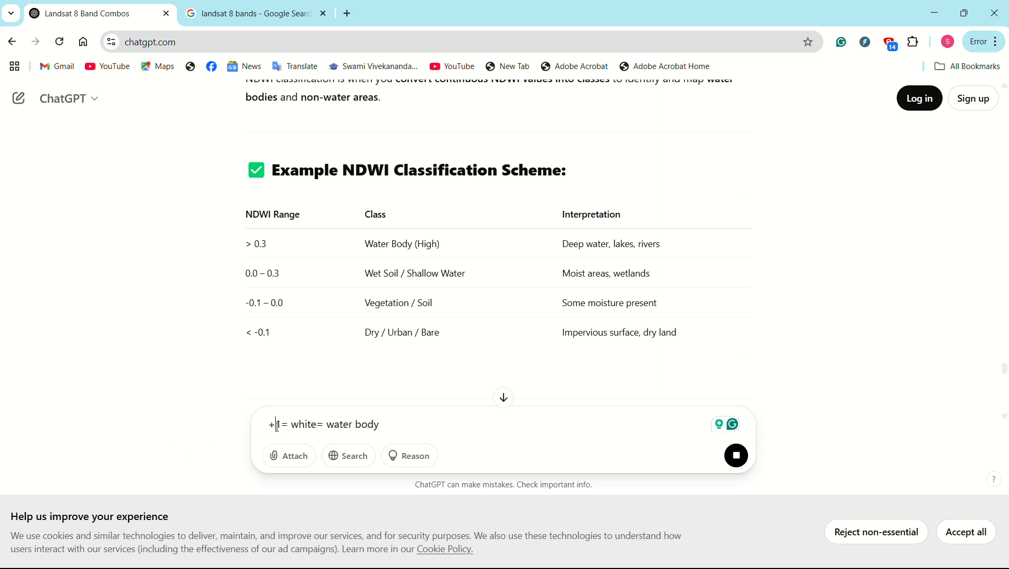
Step: Rewrite the unsent note in the message box as "-1= black= vegetation"
key("BackSpace")
type("-")
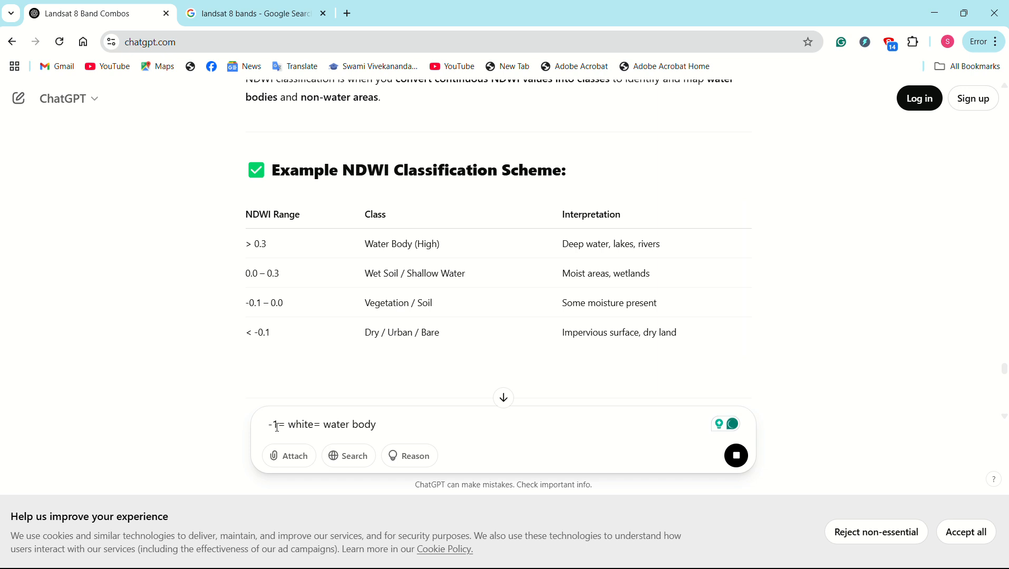
key("BackSpace")
key("BackSpace")
key("BackSpace")
key("BackSpace")
key("BackSpace")
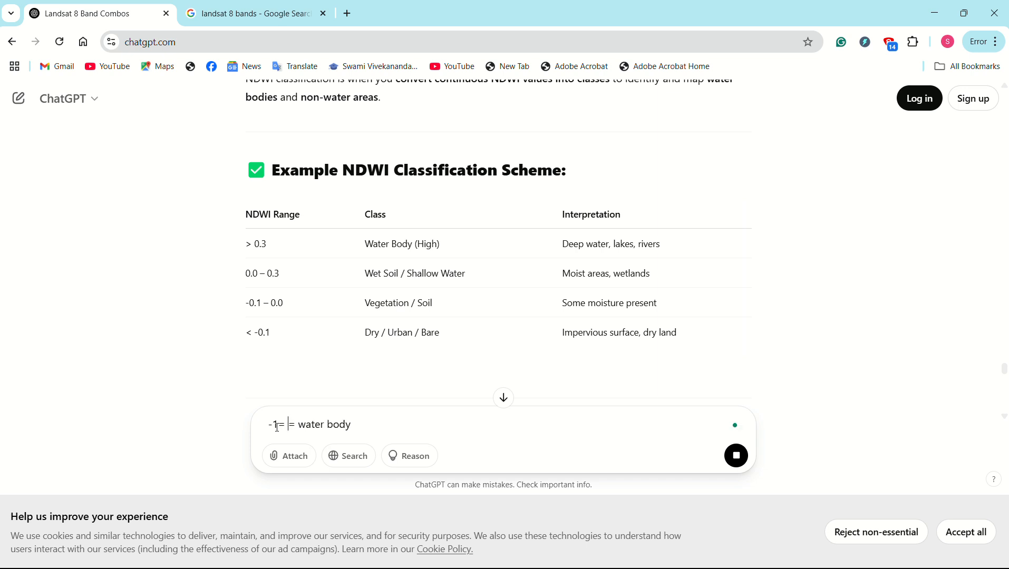
type("black")
key("Right")
key("Right")
key("Right")
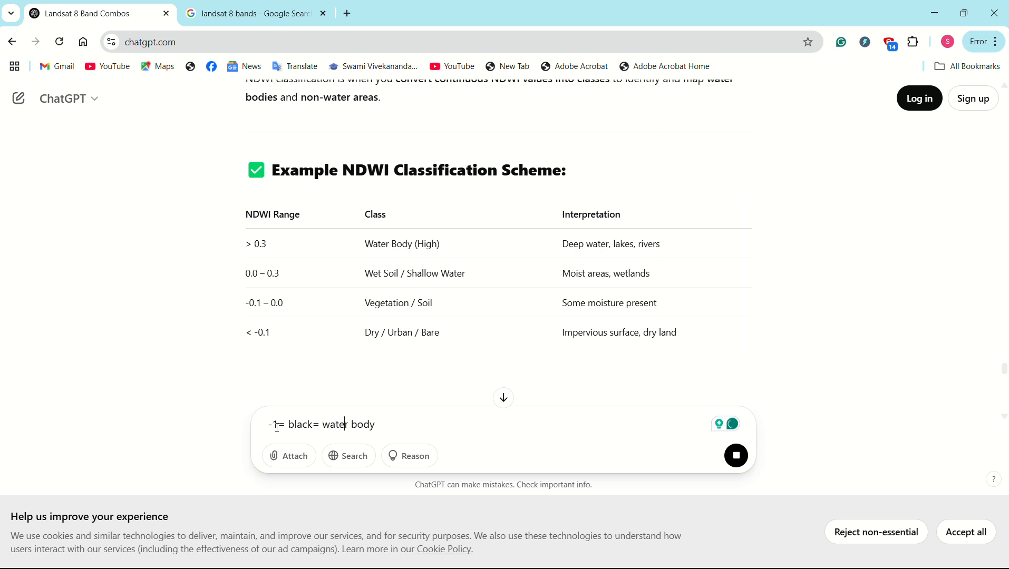
key("BackSpace")
key("BackSpace")
key("BackSpace")
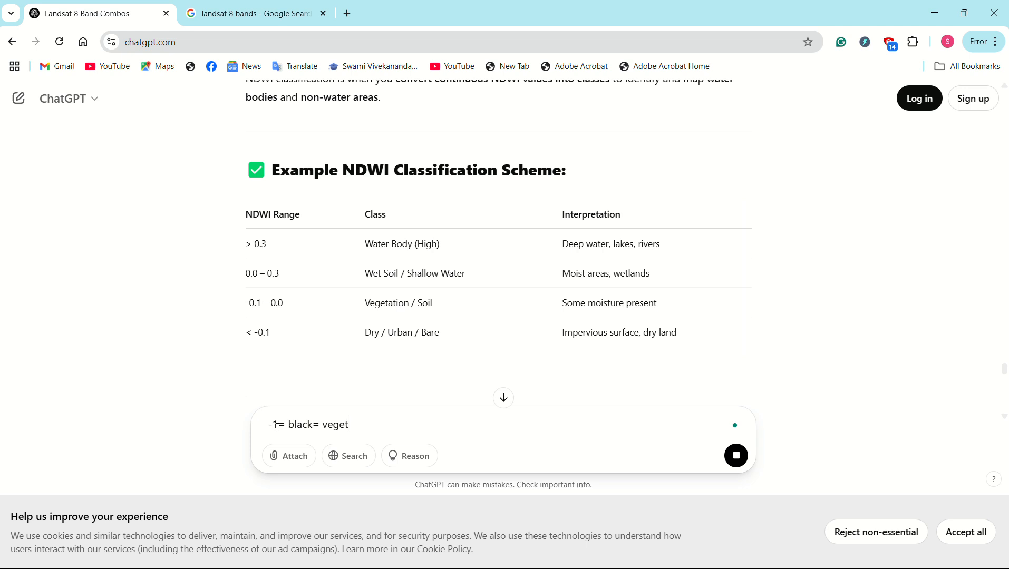
type("on")
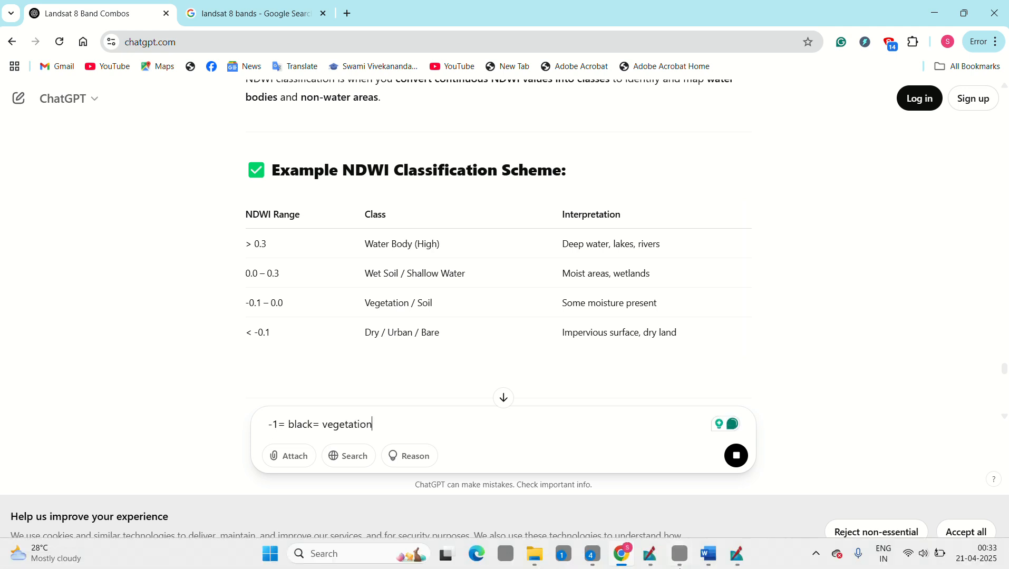
Step: Switch to ERDAS IMAGINE and close 2D View #2 with the NDVI image
left_click(679, 564)
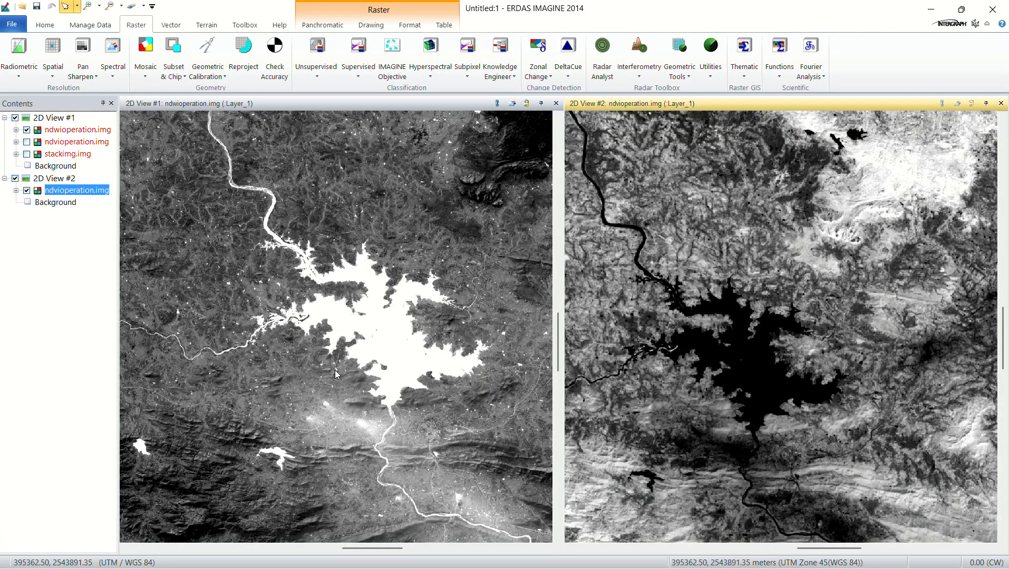
left_click(1001, 104)
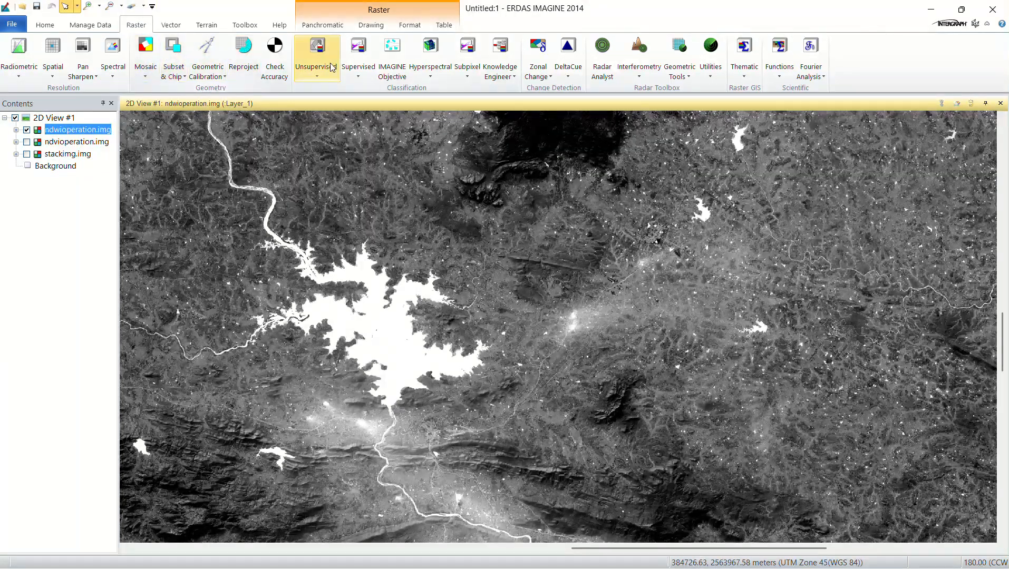
Step: Open the Indices tool for ndwioperation.img and choose the SAVI - Soil Adjusted Vegetation Index
left_click(318, 78)
left_click(337, 111)
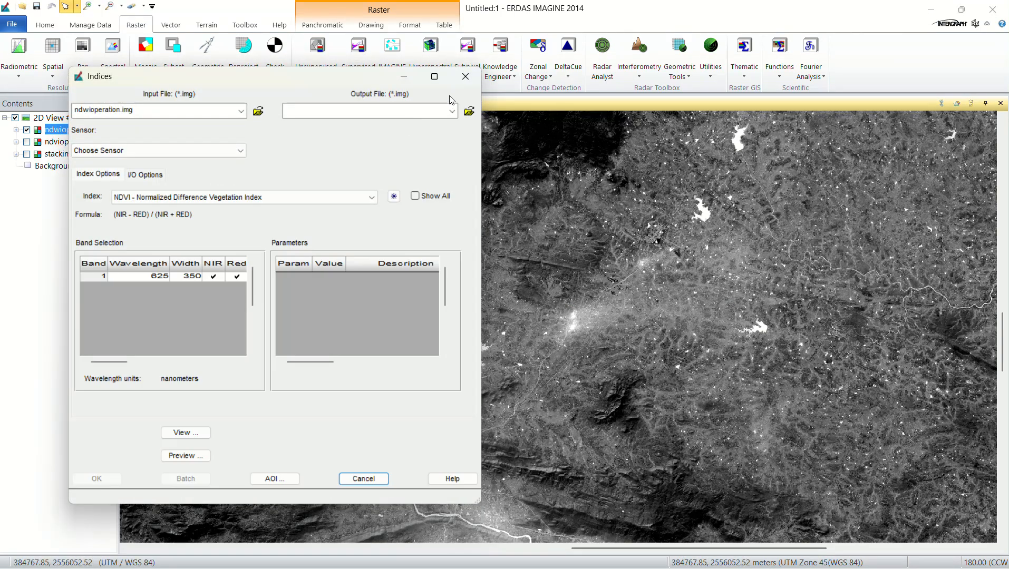
left_click(332, 197)
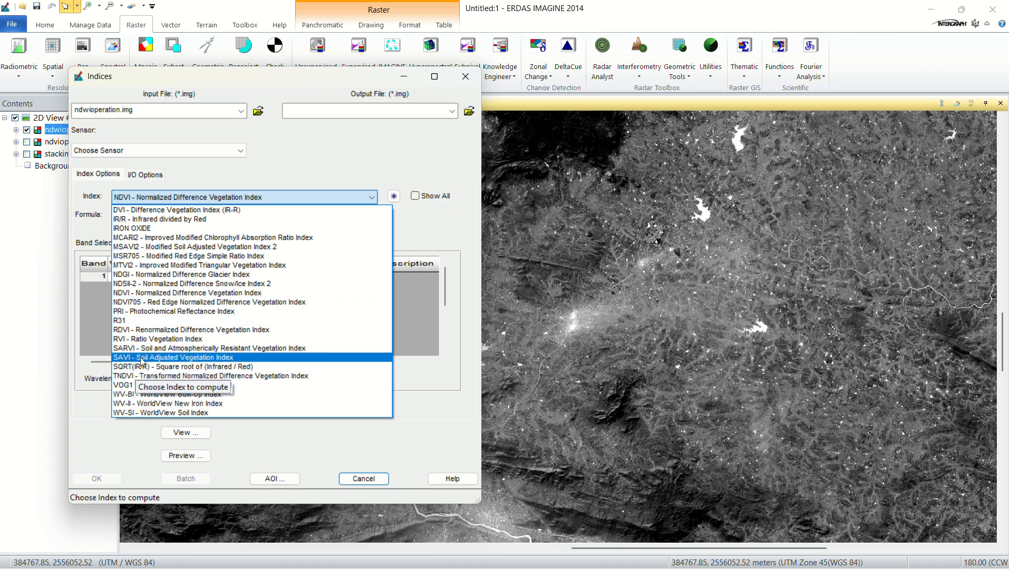
left_click(193, 359)
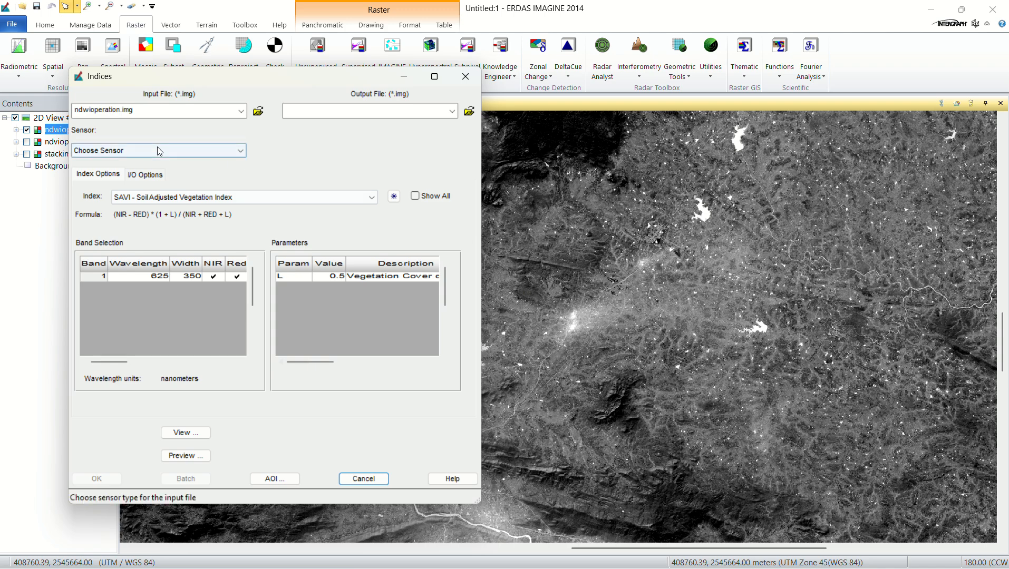
Step: Set the output file to savioperation in the user's folder and reselect SAVI as the index
left_click(469, 110)
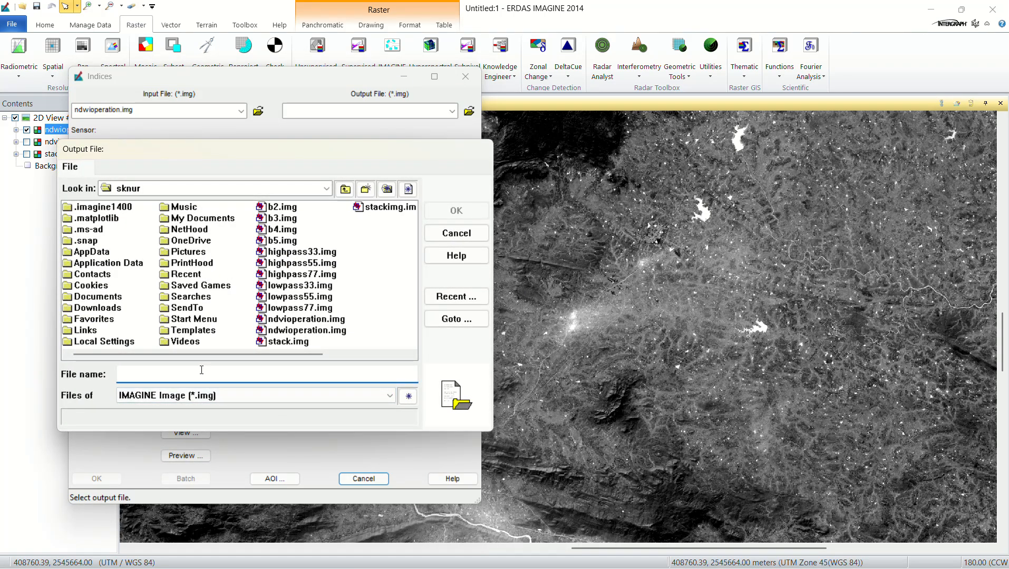
type("savioperation")
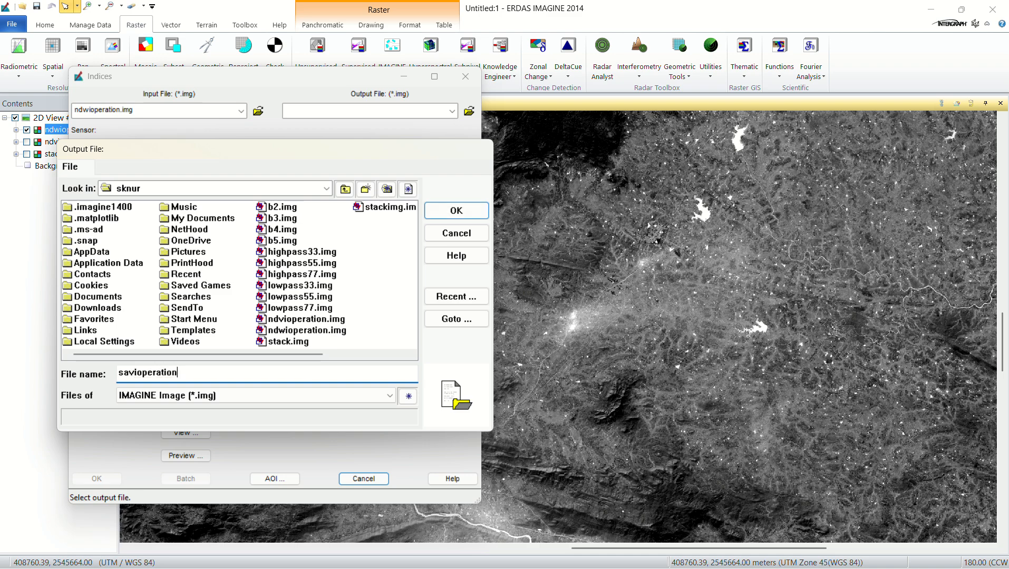
left_click(456, 212)
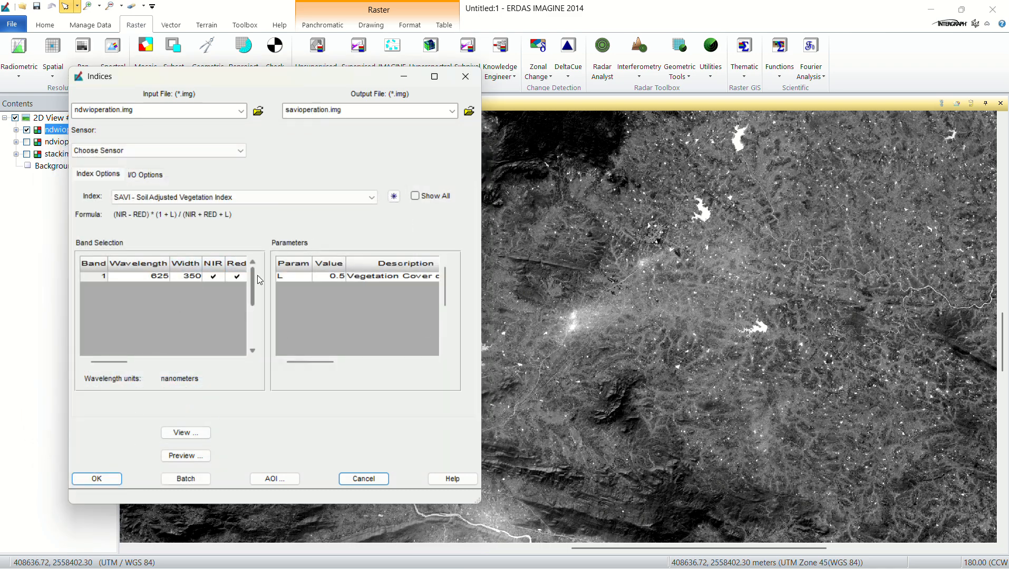
left_click(346, 198)
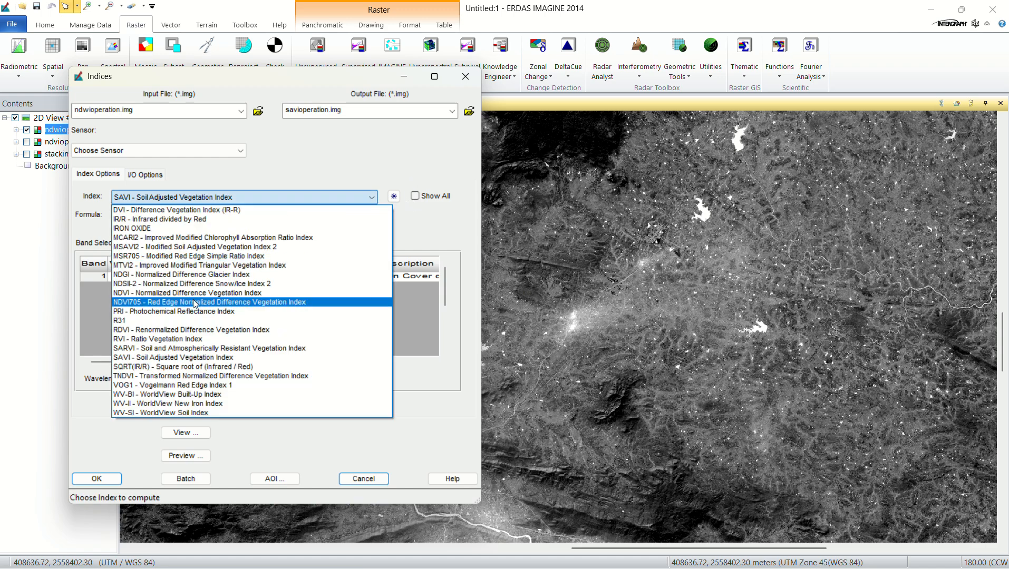
left_click(166, 357)
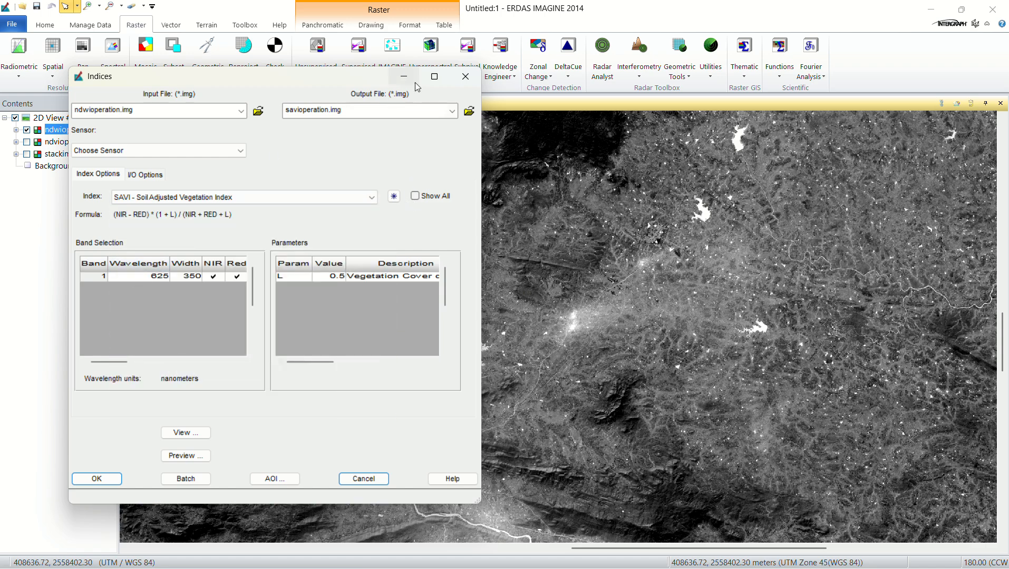
mouse_move(434, 76)
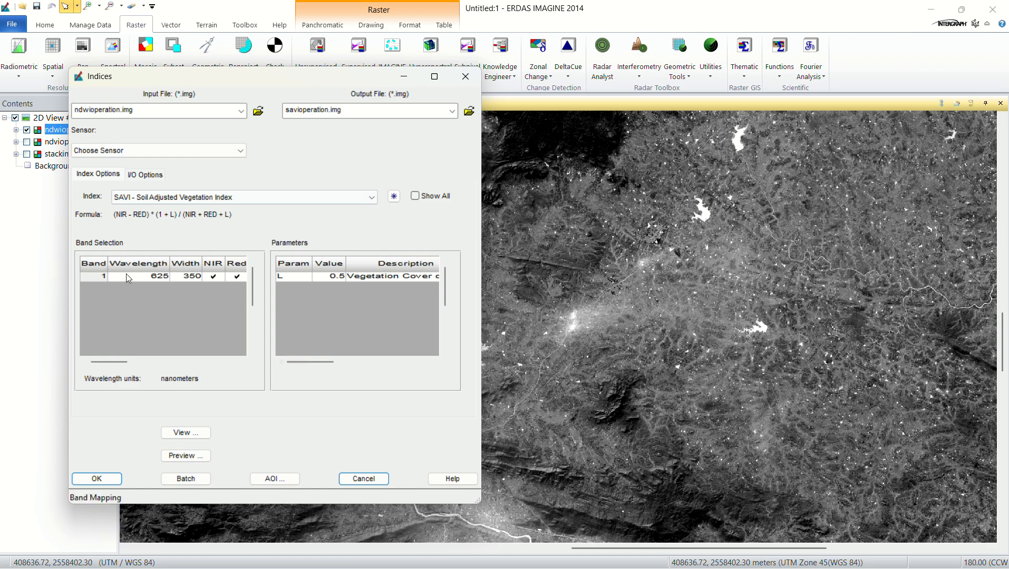
Step: Change the Indices input file to stackimg.img from the user's folder
left_click_drag(269, 78, 413, 73)
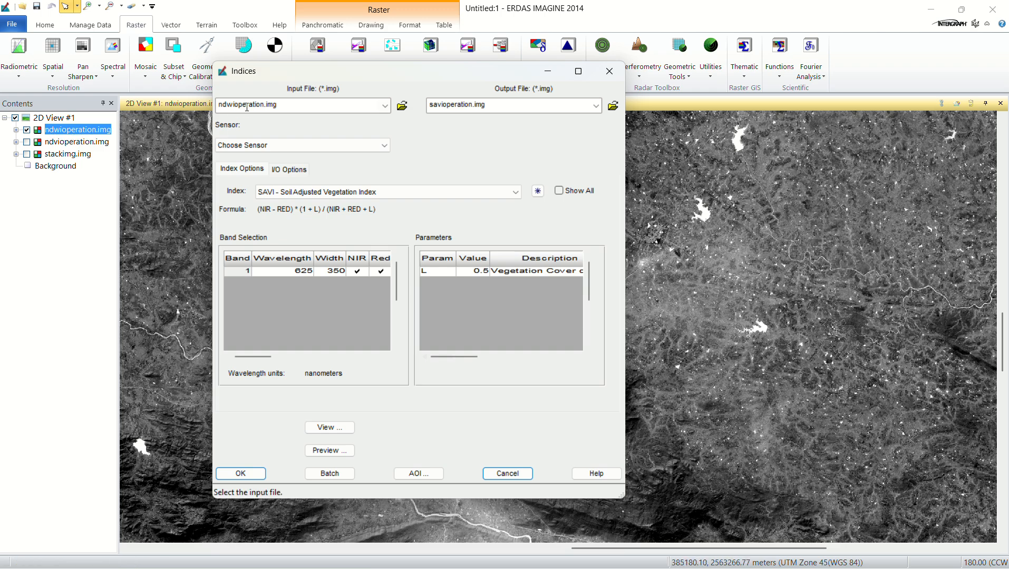
left_click(402, 105)
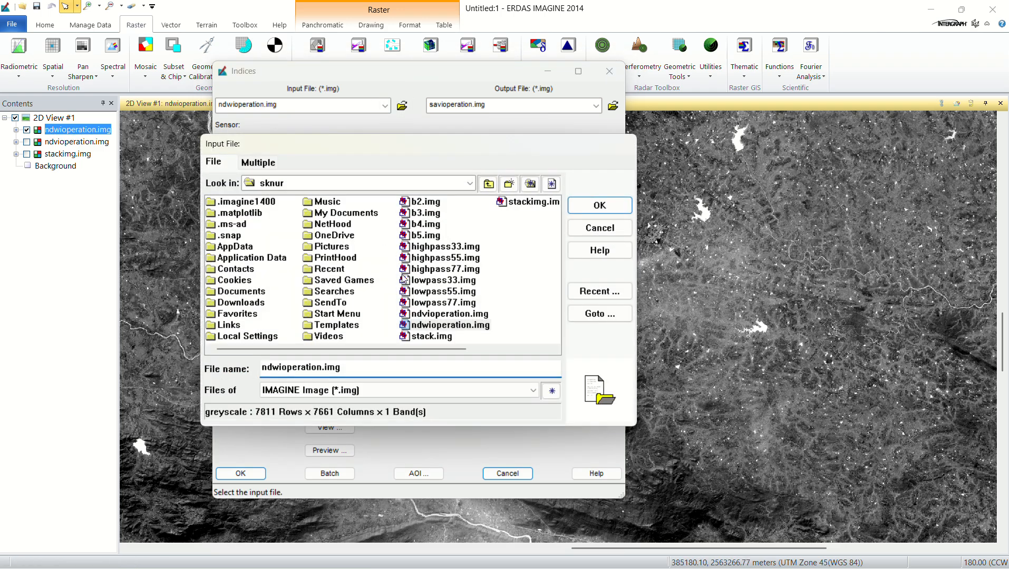
scroll(426, 321, "down", 1)
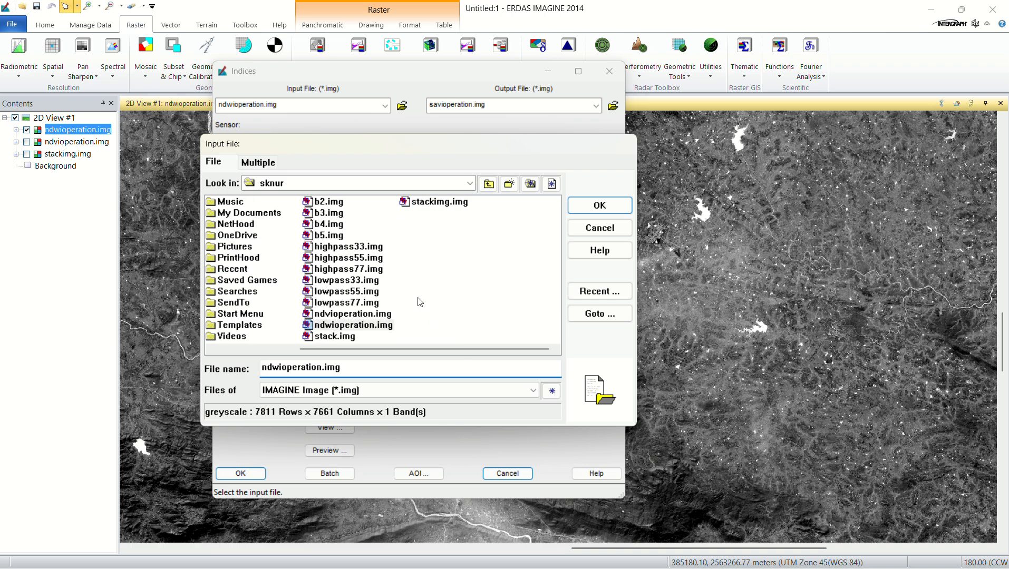
left_click(439, 201)
left_click(599, 205)
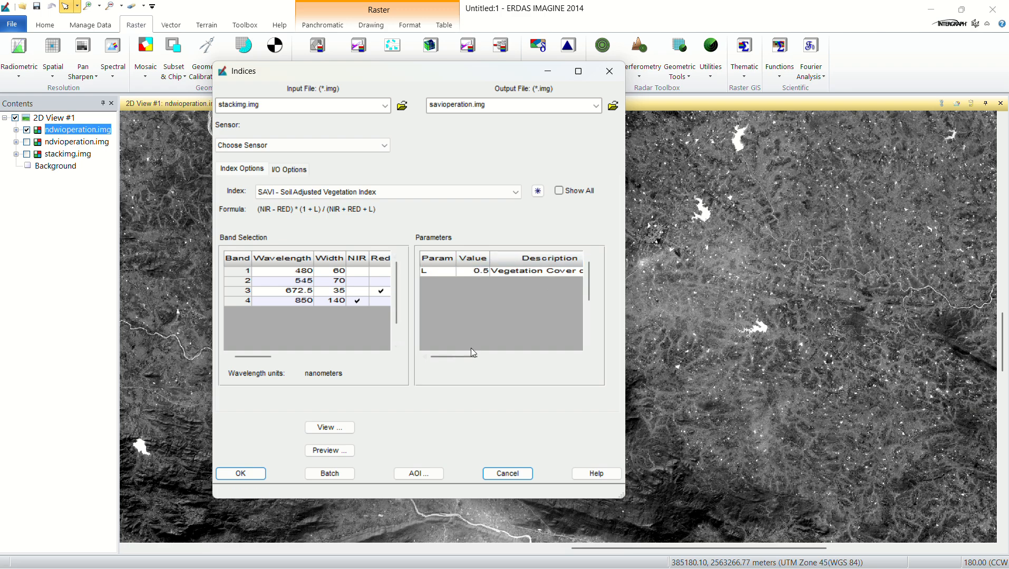
Step: Run the SAVI calculation on stackimg.img and check its progress in the Process List, minimizing the list after viewing
mouse_move(464, 357)
left_mouse_down()
mouse_move(531, 359)
mouse_move(457, 349)
left_mouse_up()
left_click_drag(421, 69, 457, 71)
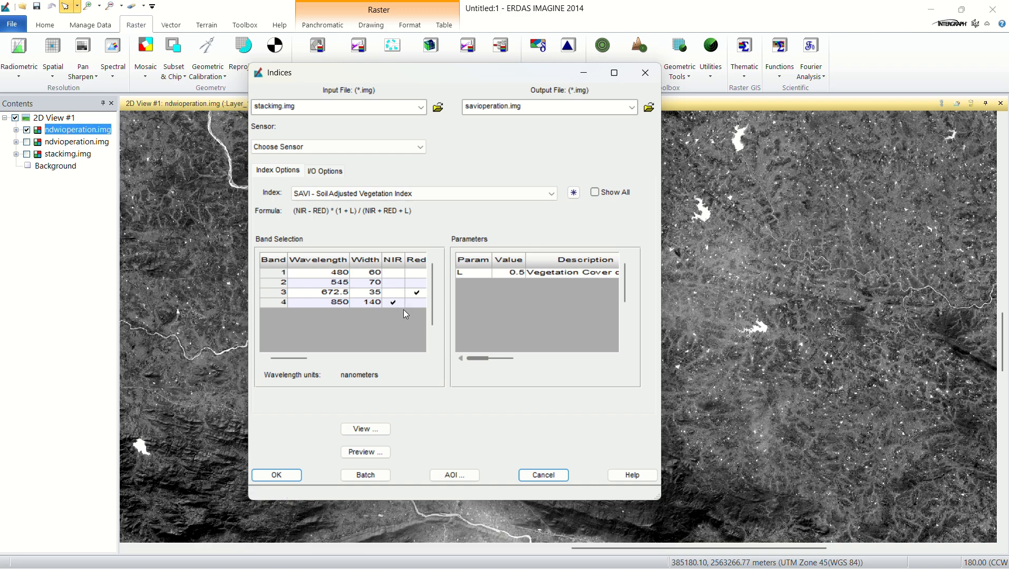
left_click(390, 300)
left_click(285, 474)
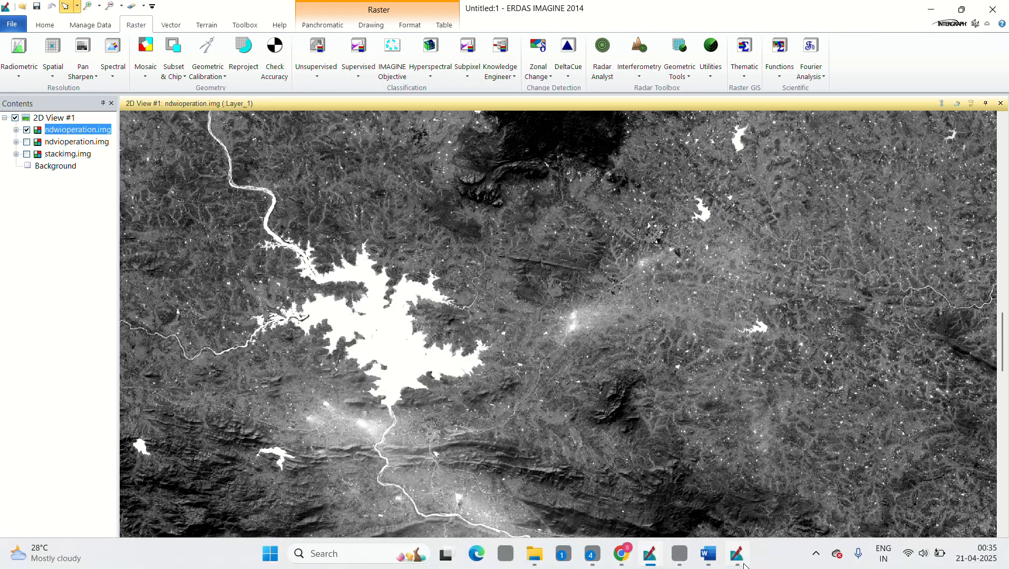
left_click(737, 559)
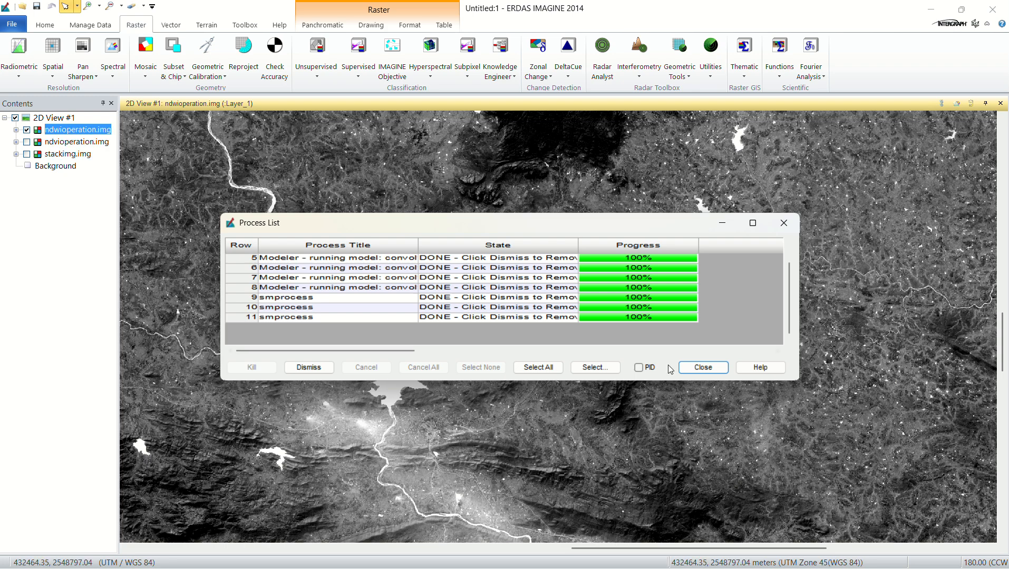
left_click(722, 229)
Step: Open savioperation.img from the user's folder on drive C as a raster layer in 2D View #1
right_click(366, 182)
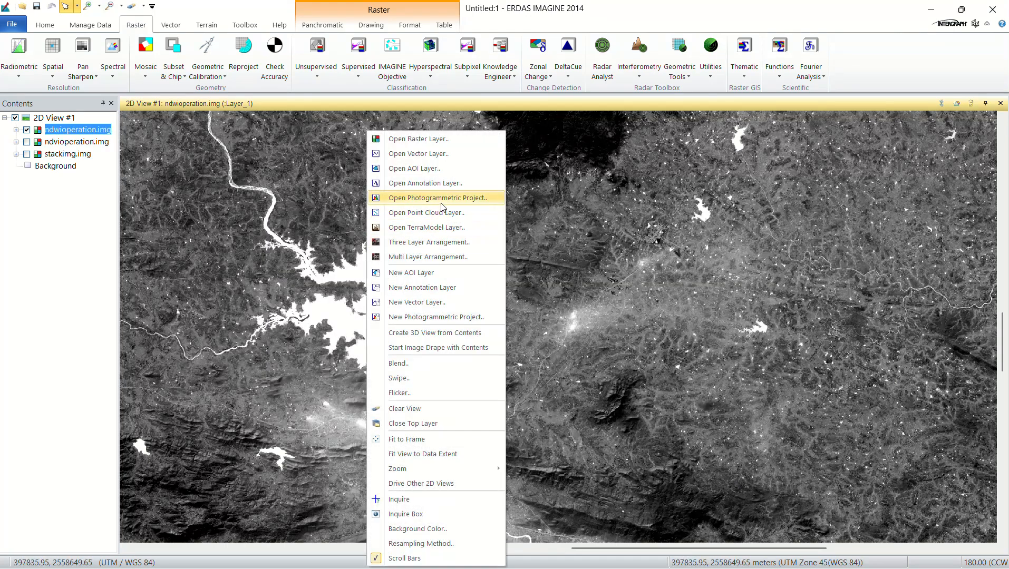
left_click(452, 139)
left_click(403, 185)
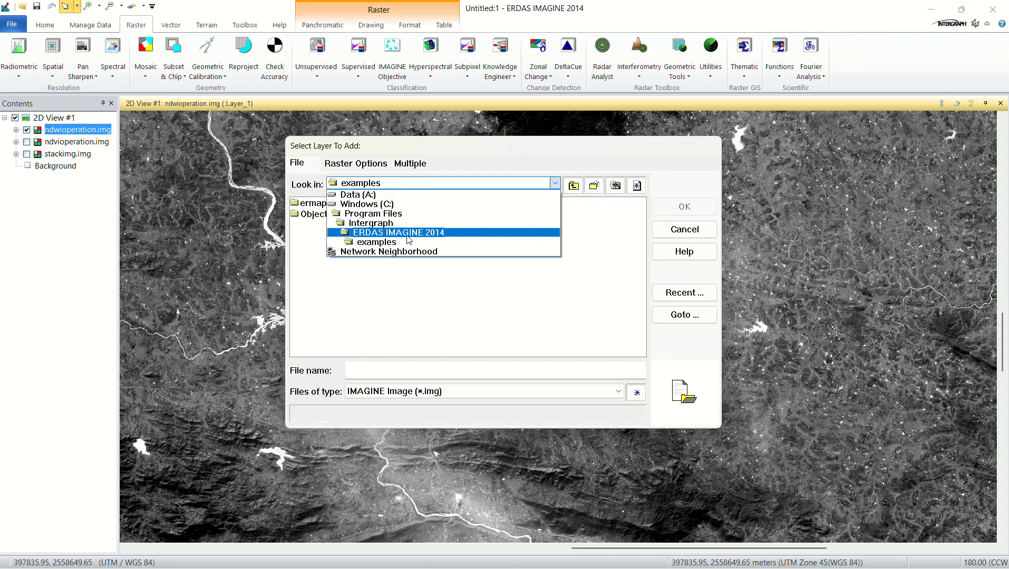
left_click(404, 205)
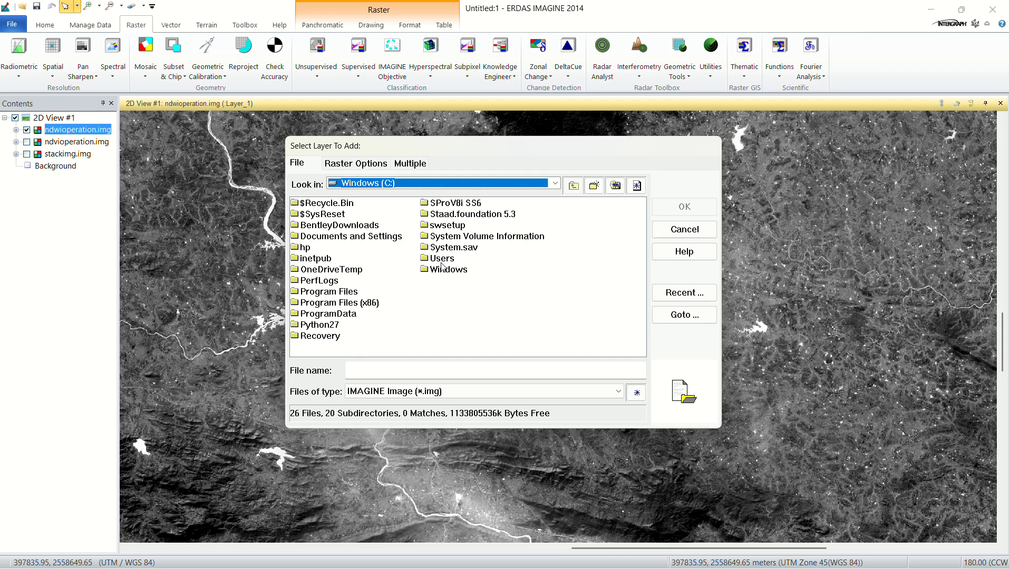
double_click(442, 259)
double_click(295, 249)
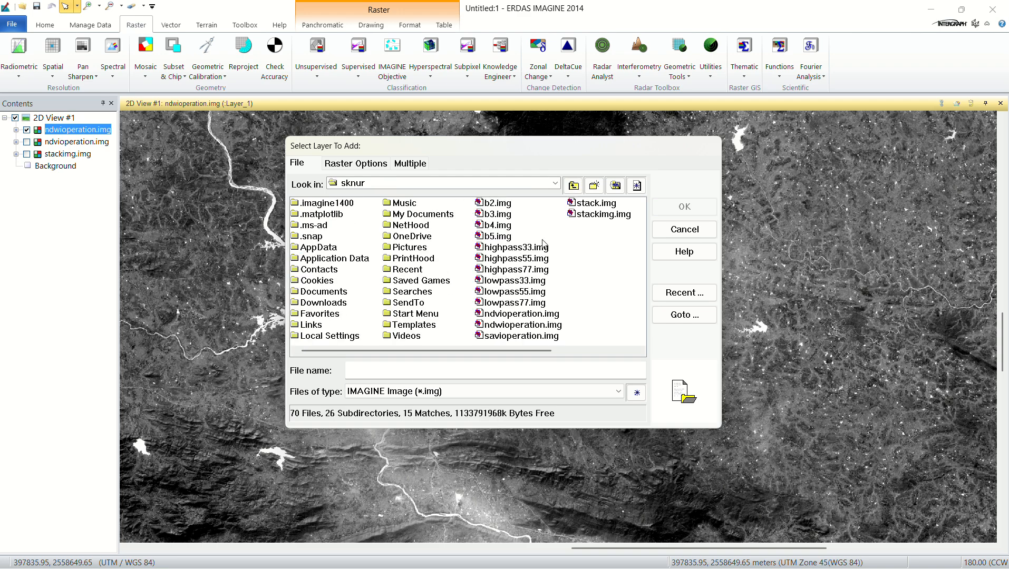
left_click(500, 337)
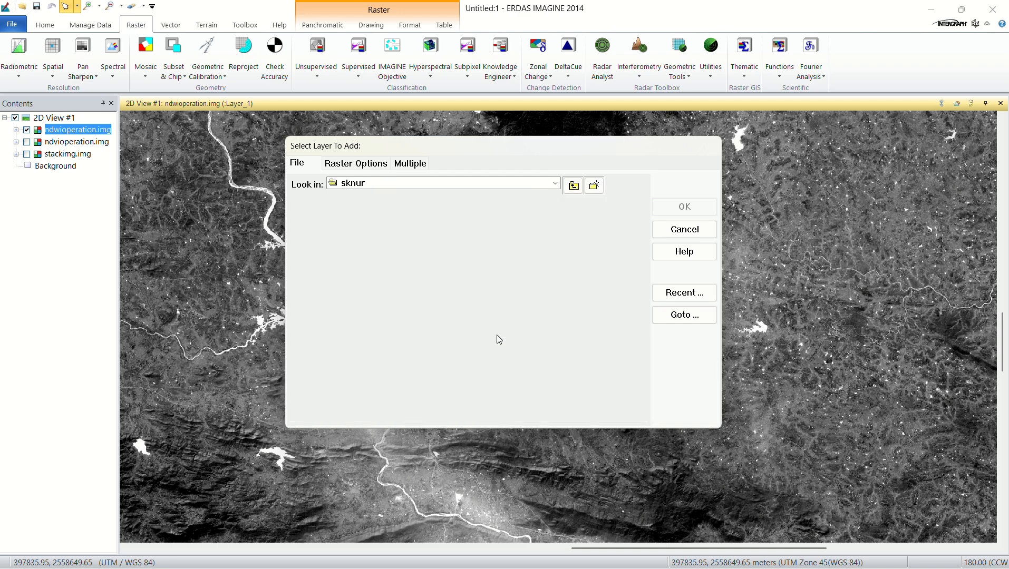
left_click(686, 209)
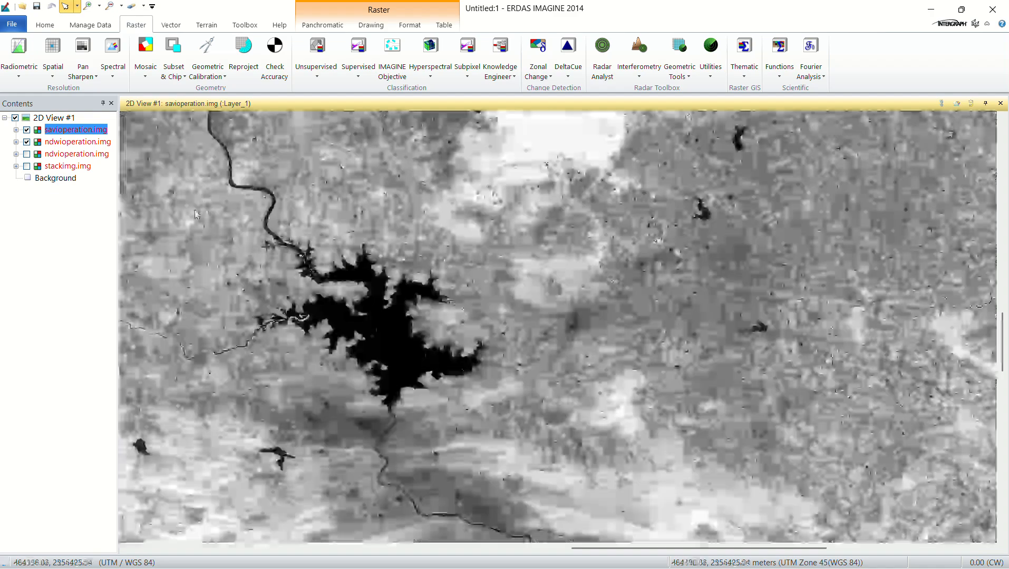
Step: Hide the ndwioperation.img layer and inspect the SAVI image at full extent and closer around the reservoir
left_click(26, 141)
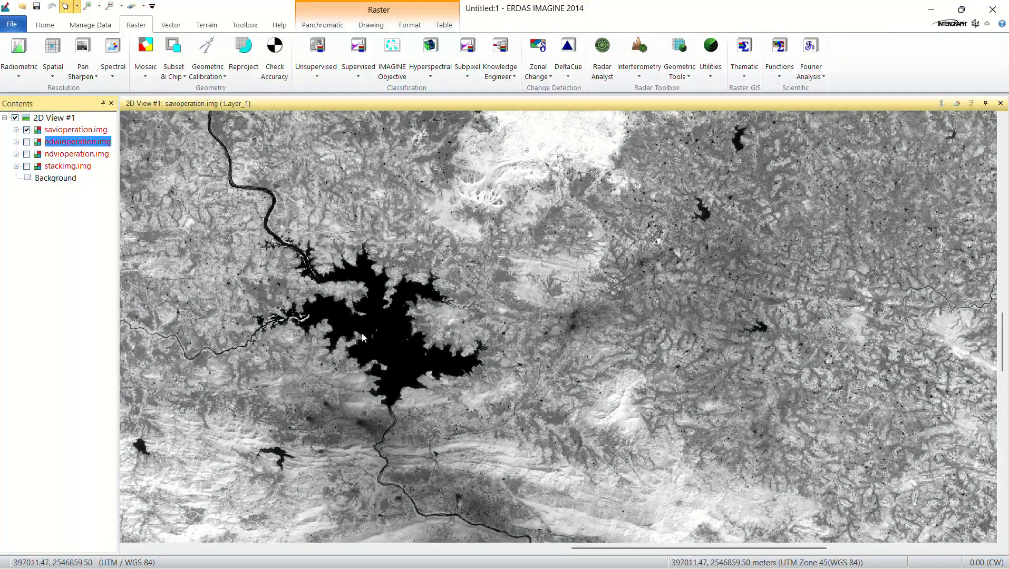
scroll(484, 334, "down", 3)
scroll(702, 377, "down", 3)
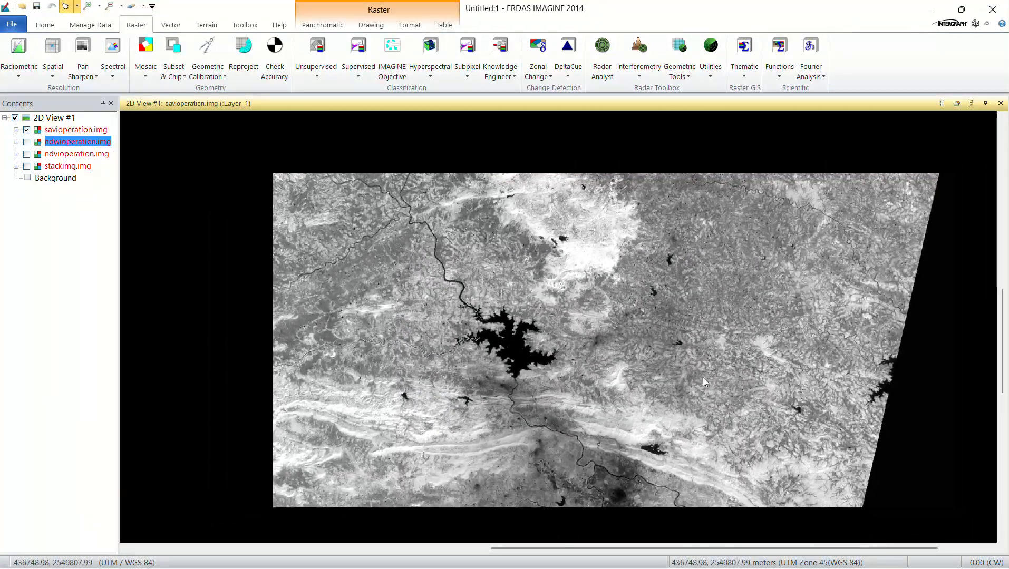
scroll(605, 365, "up", 3)
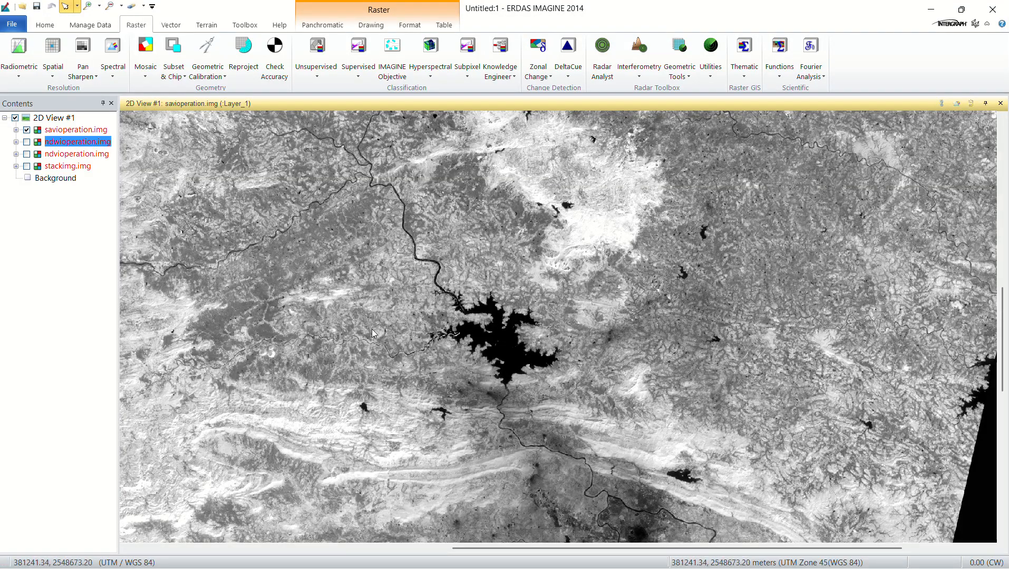
scroll(474, 313, "up", 2)
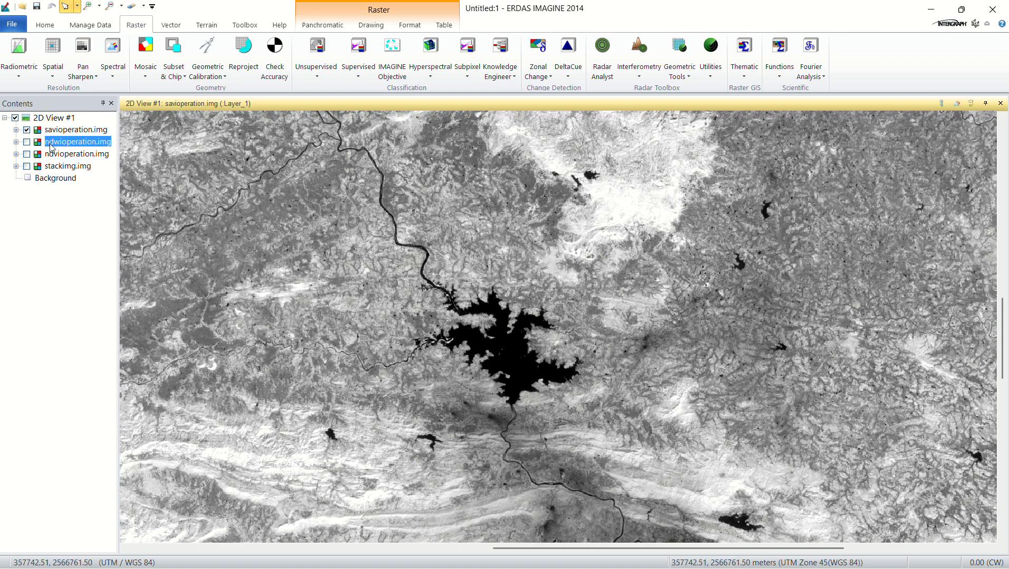
Step: Compare the index results by showing the NDVI, NDWI and SAVI layers one at a time, leaving all of them hidden
left_click(26, 130)
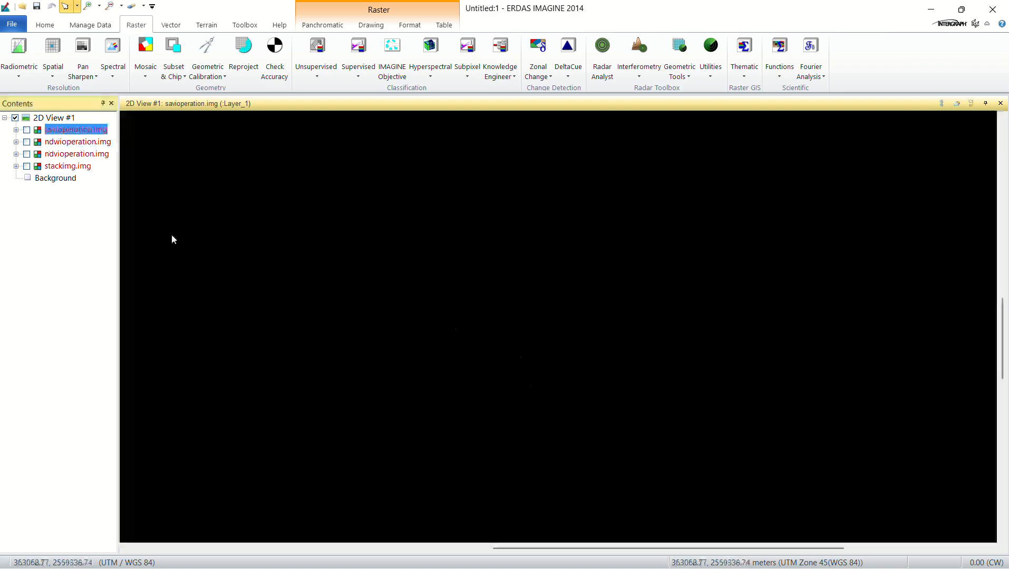
left_click(27, 154)
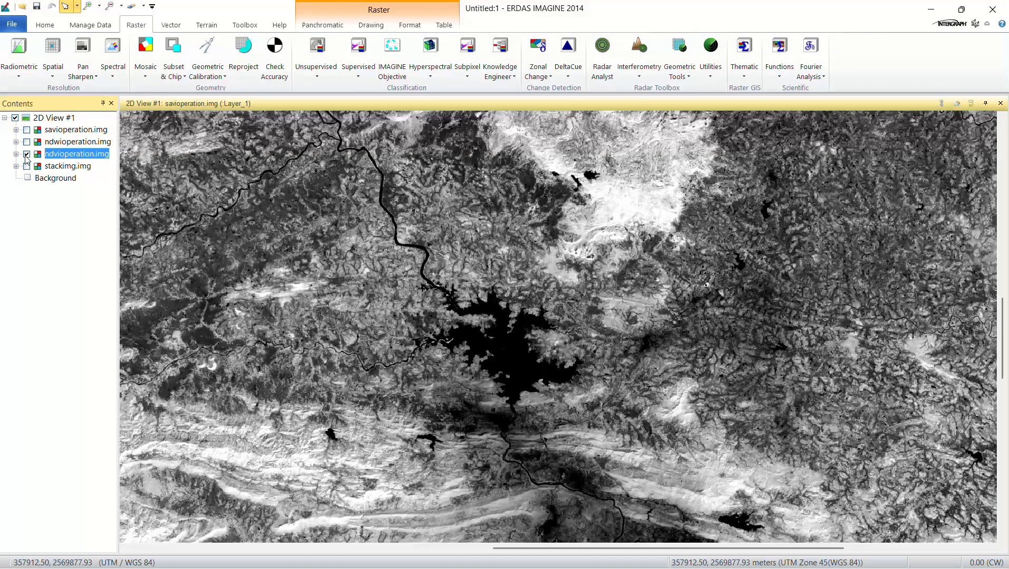
left_click(27, 154)
left_click(26, 141)
left_click(27, 142)
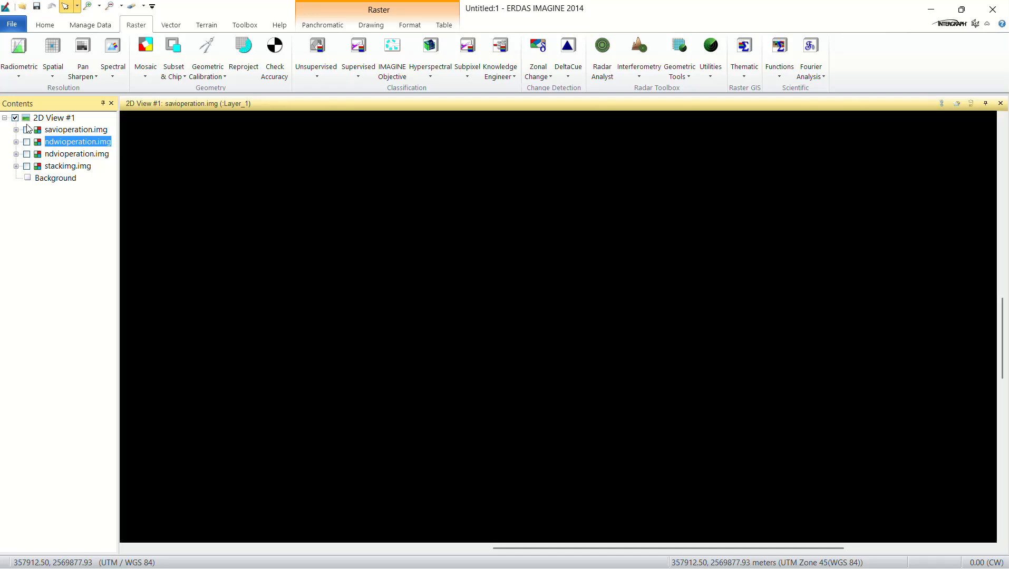
left_click(26, 130)
left_click(27, 130)
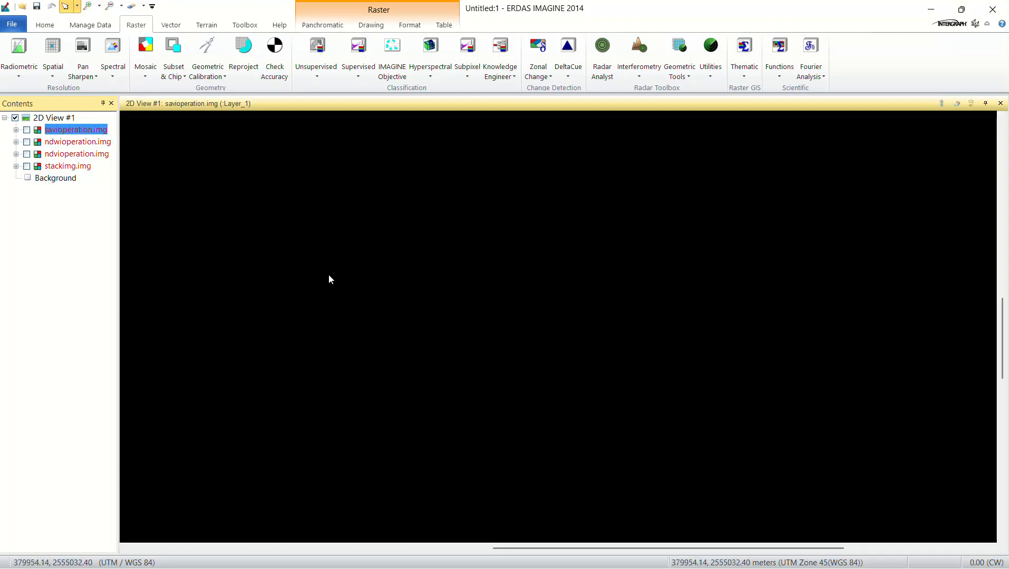